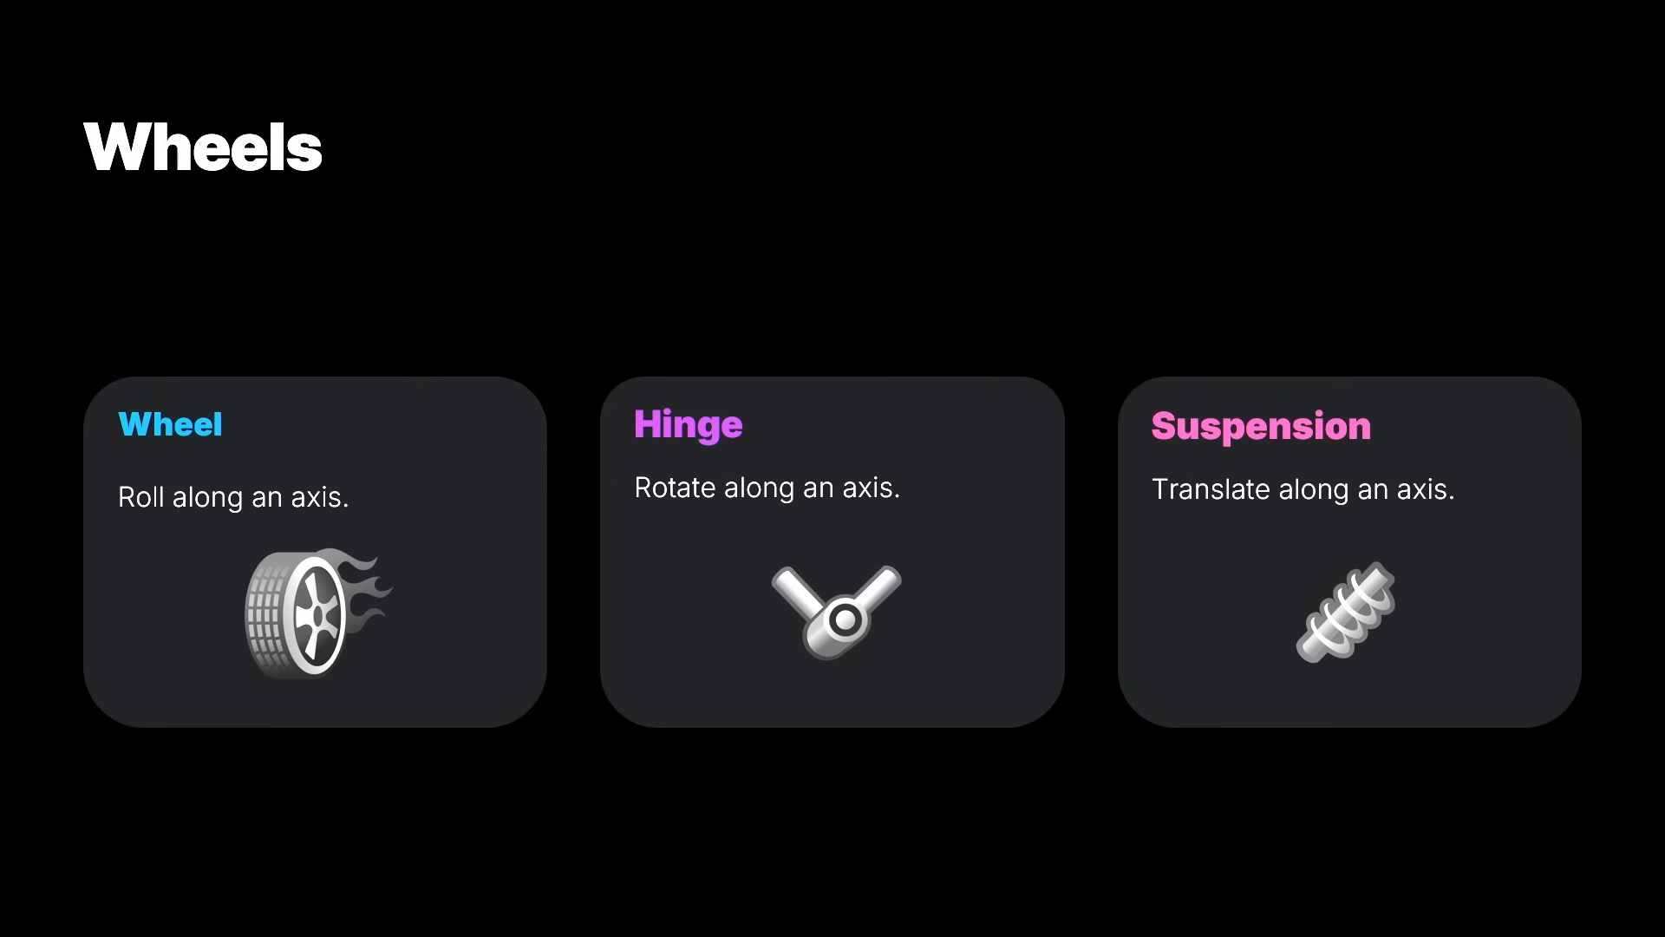
key(Right)
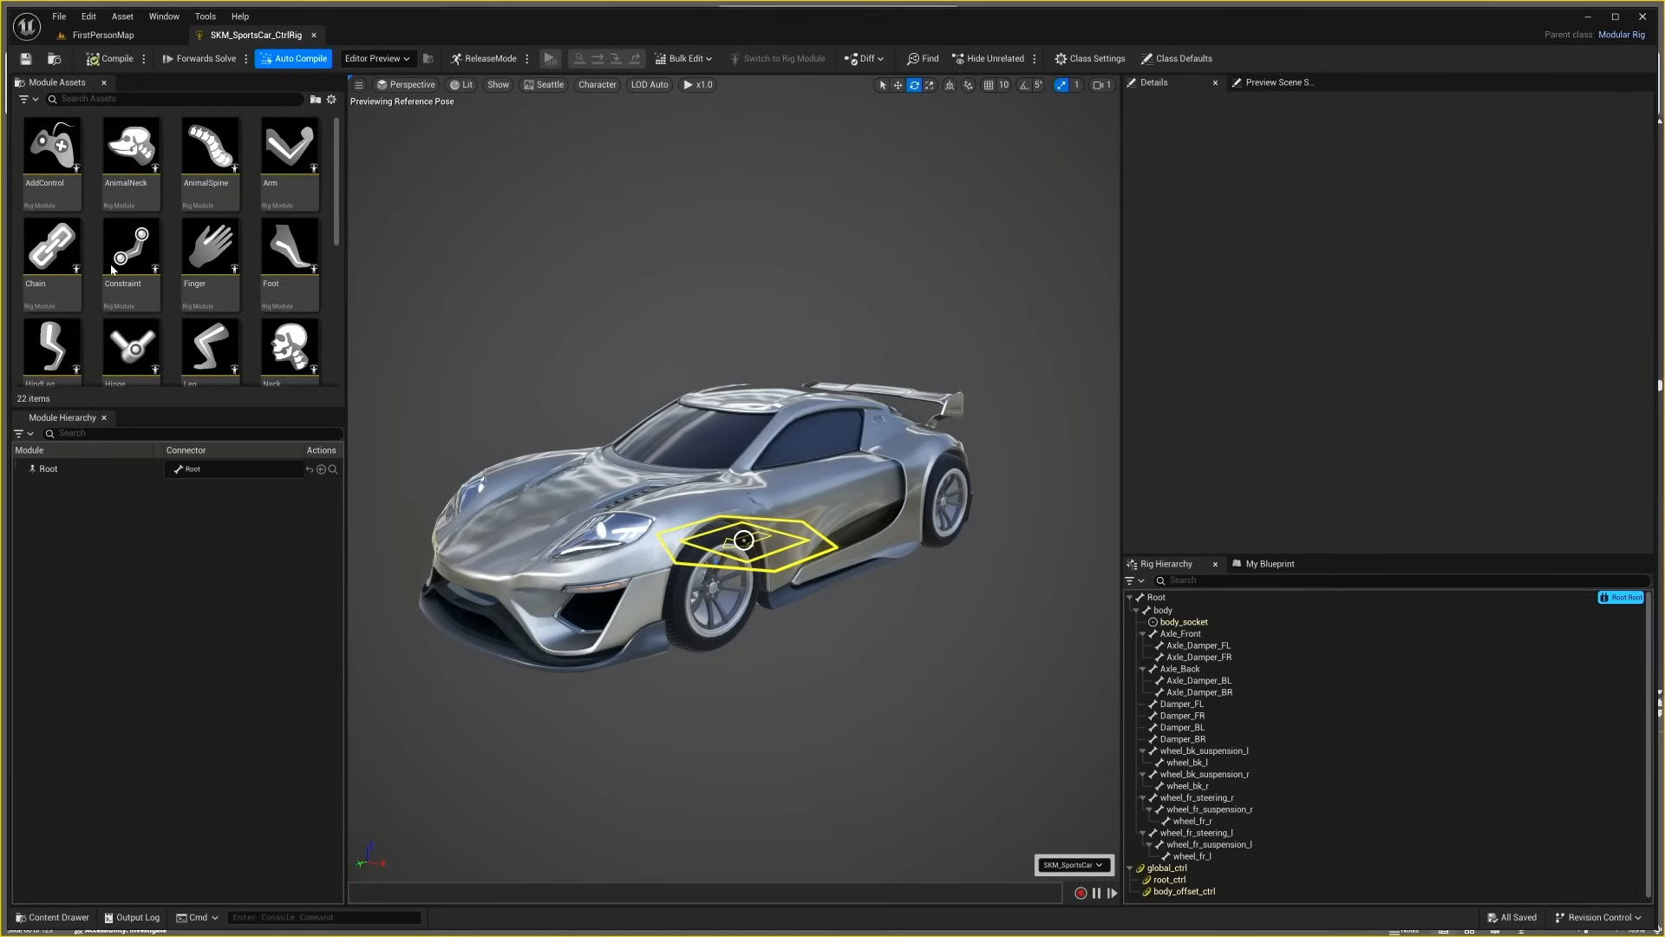
- Add an AddControl module at the car's body_socket and a Hinge module named steering_l beneath it
drag(52, 145, 747, 544)
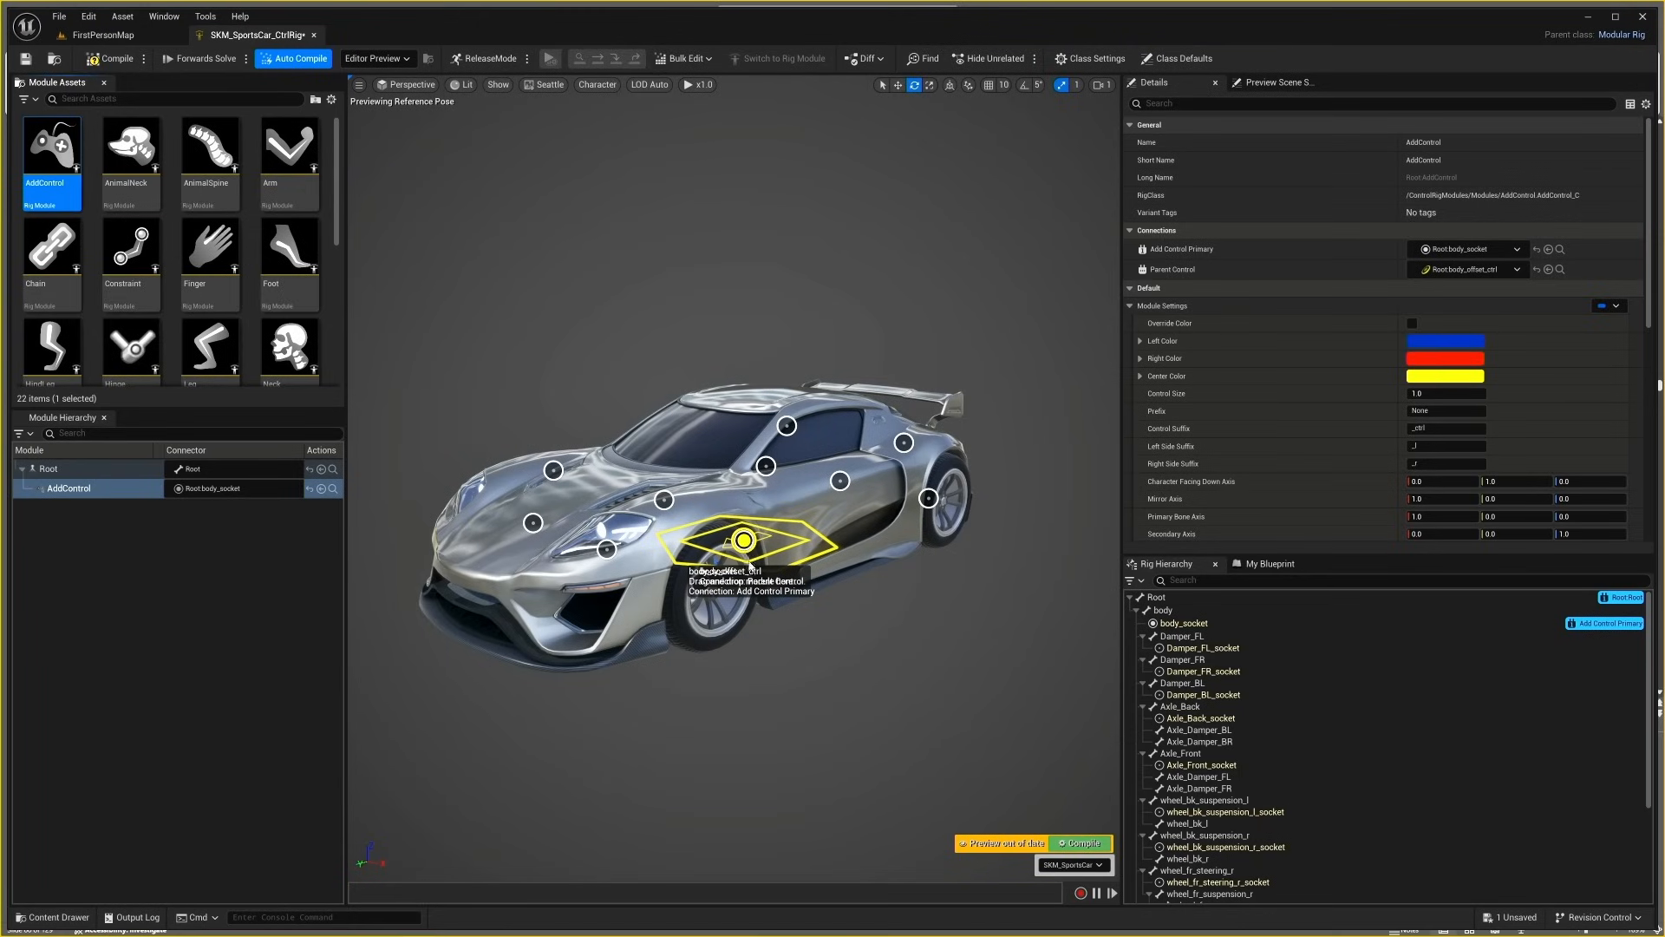
scroll(217, 260, down, 3)
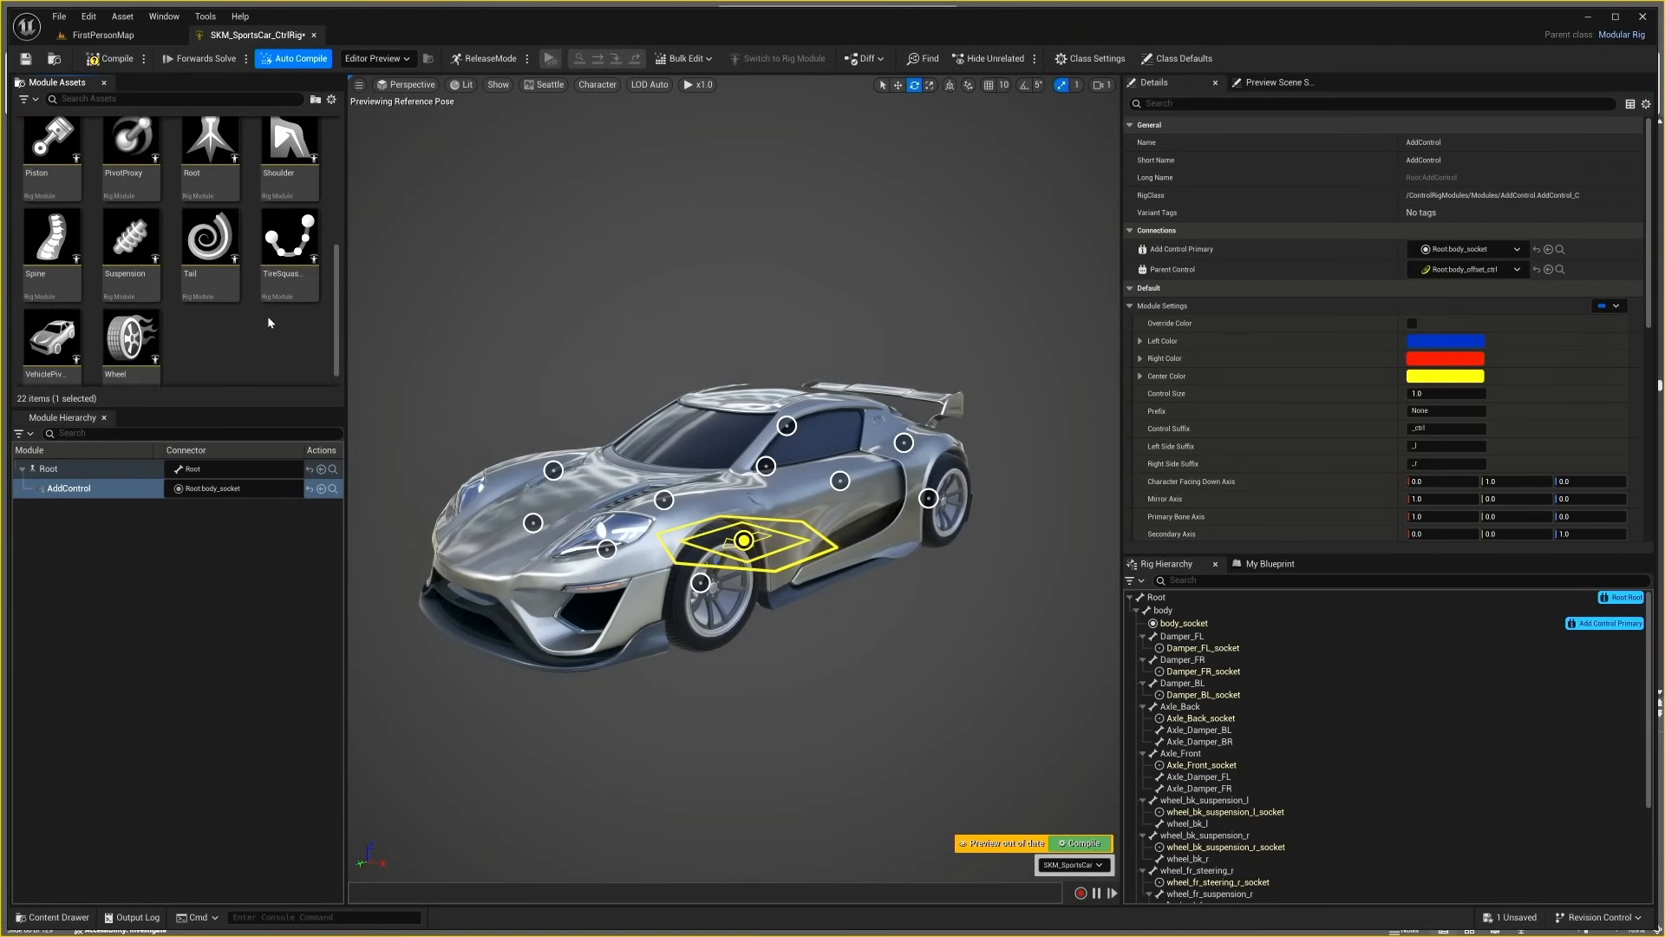
drag(106, 199, 96, 488)
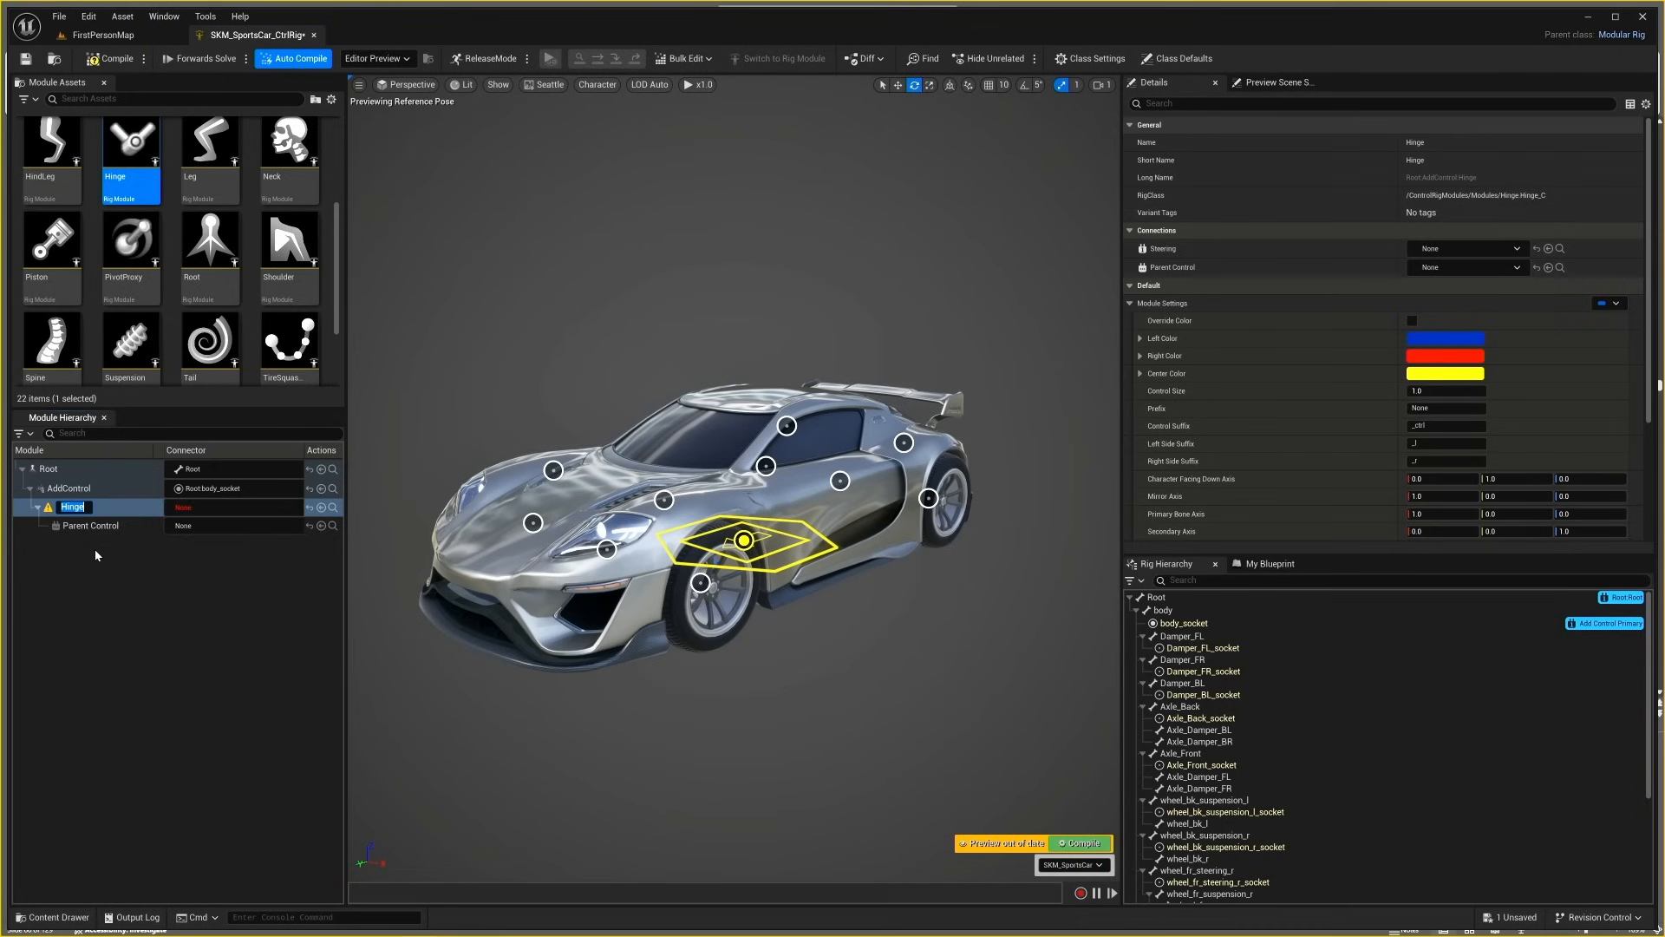
text(steering_l)
key(Return)
- Add a Suspension module named Suspension_l beneath the steering_l module
click(139, 323)
drag(137, 322, 113, 512)
text(_l)
key(Return)
- Connect steering_l to the wheel_fr_steering_l bone and Suspension_l to the wheel_fr_suspension_l bone
click(243, 507)
click(242, 507)
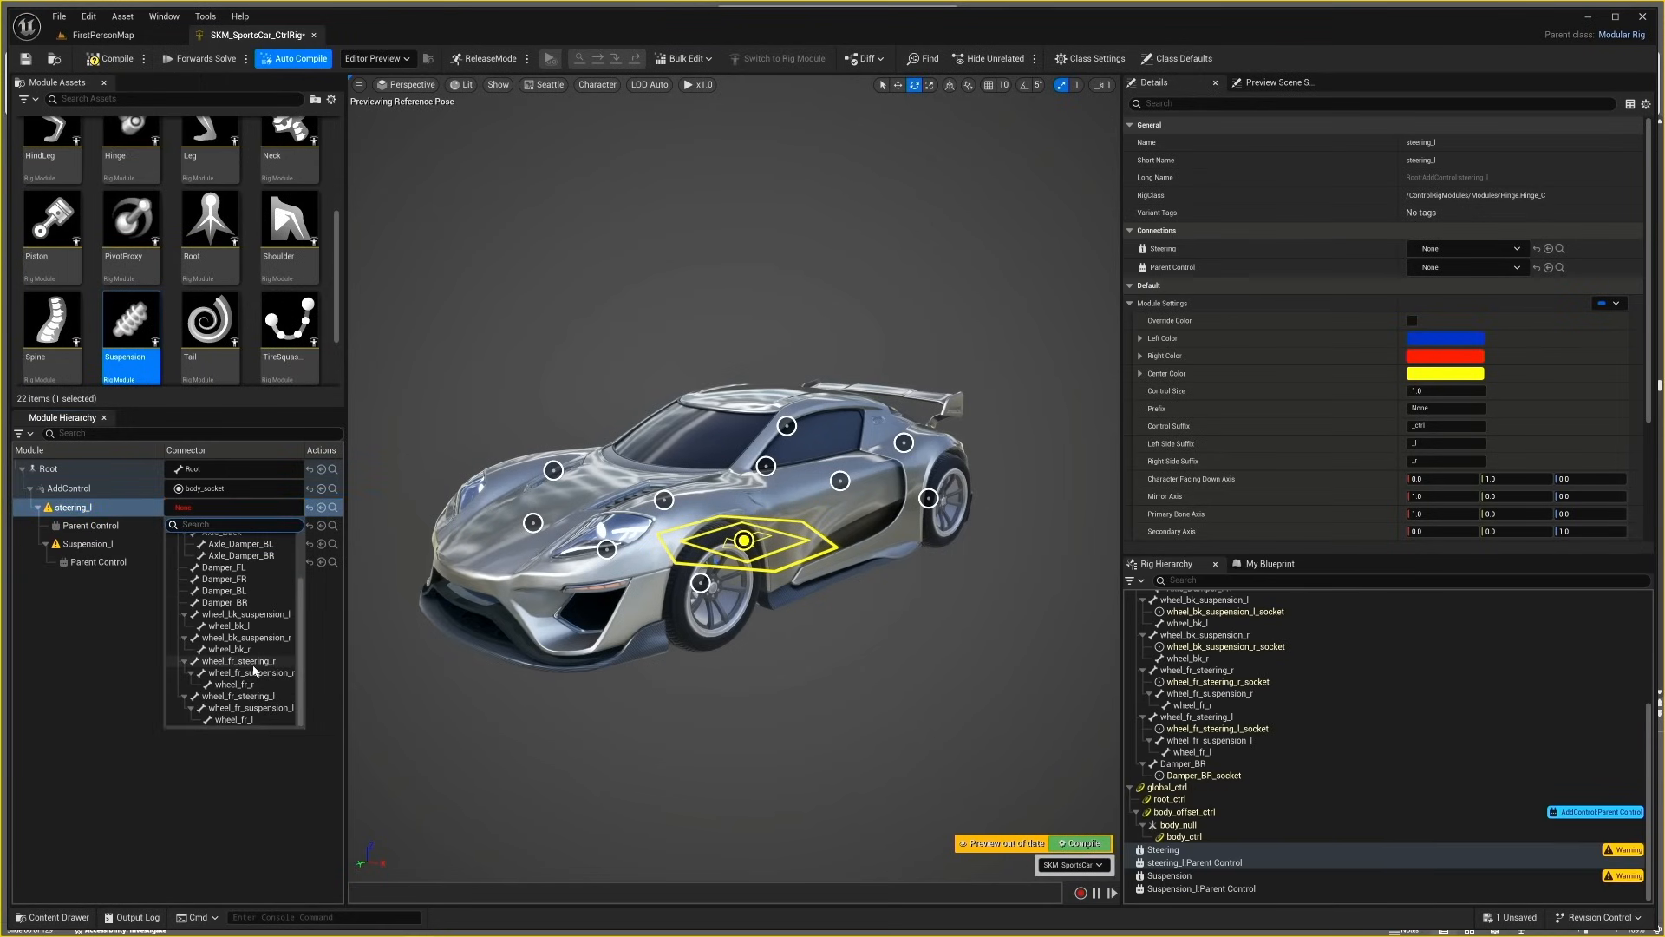
click(239, 723)
click(234, 526)
scroll(264, 624, down, 2)
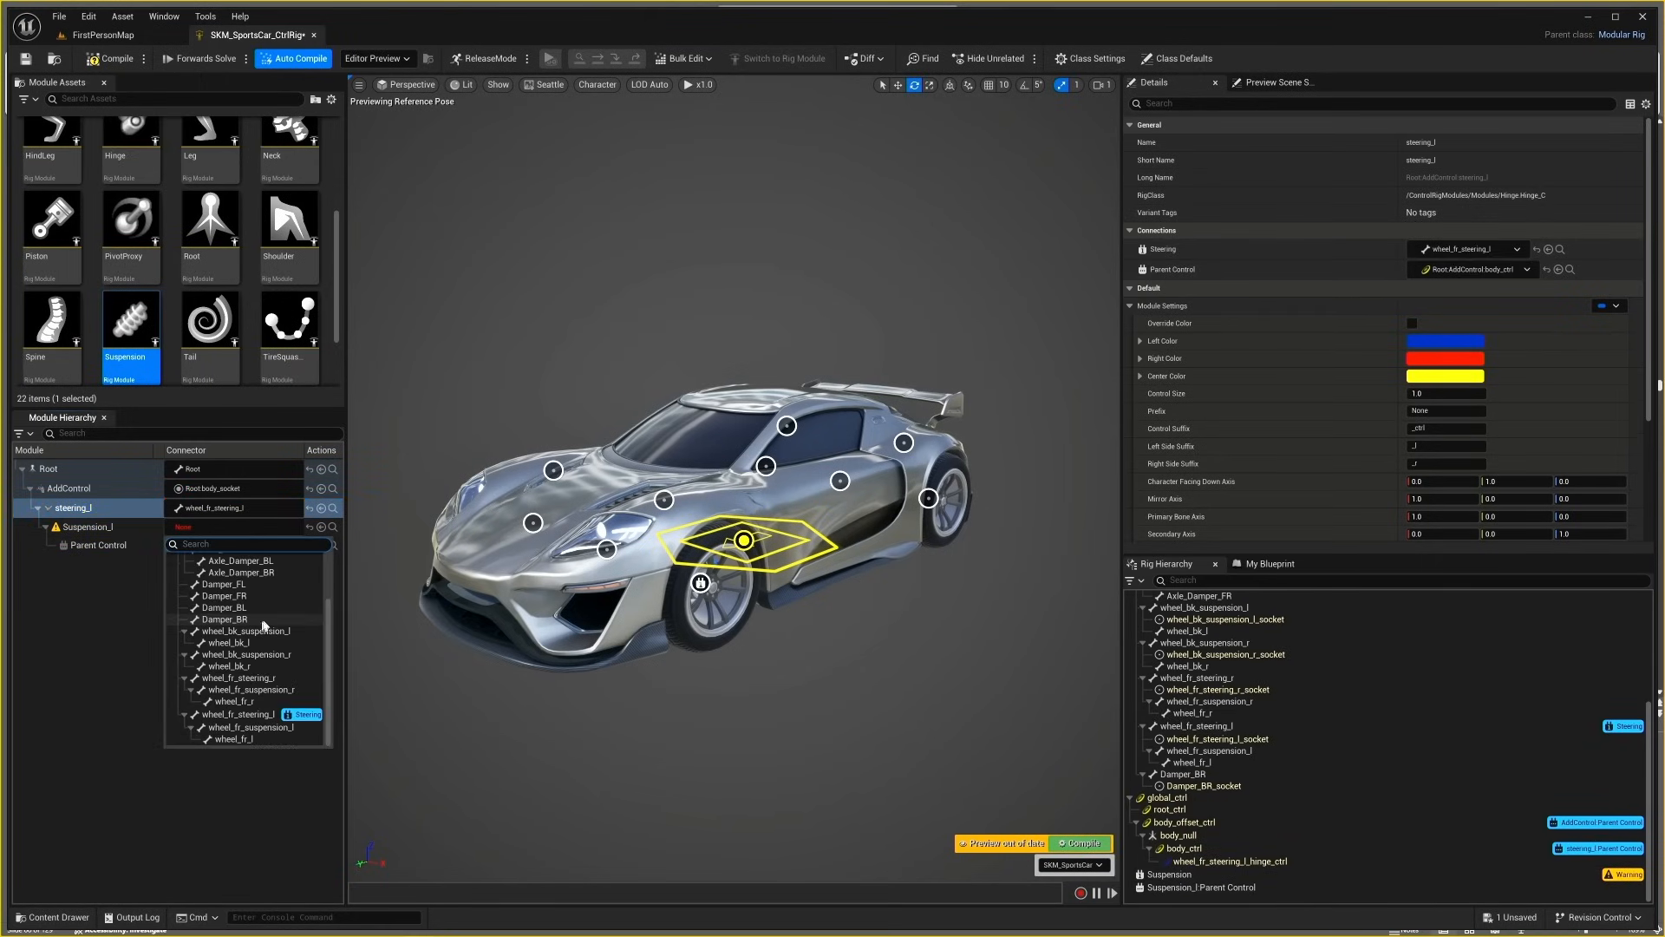
click(288, 726)
- Add a Wheel module named Wheel_l beneath Suspension_l and connect it to the wheel_fr_l bone
scroll(173, 260, down, 2)
drag(130, 321, 115, 528)
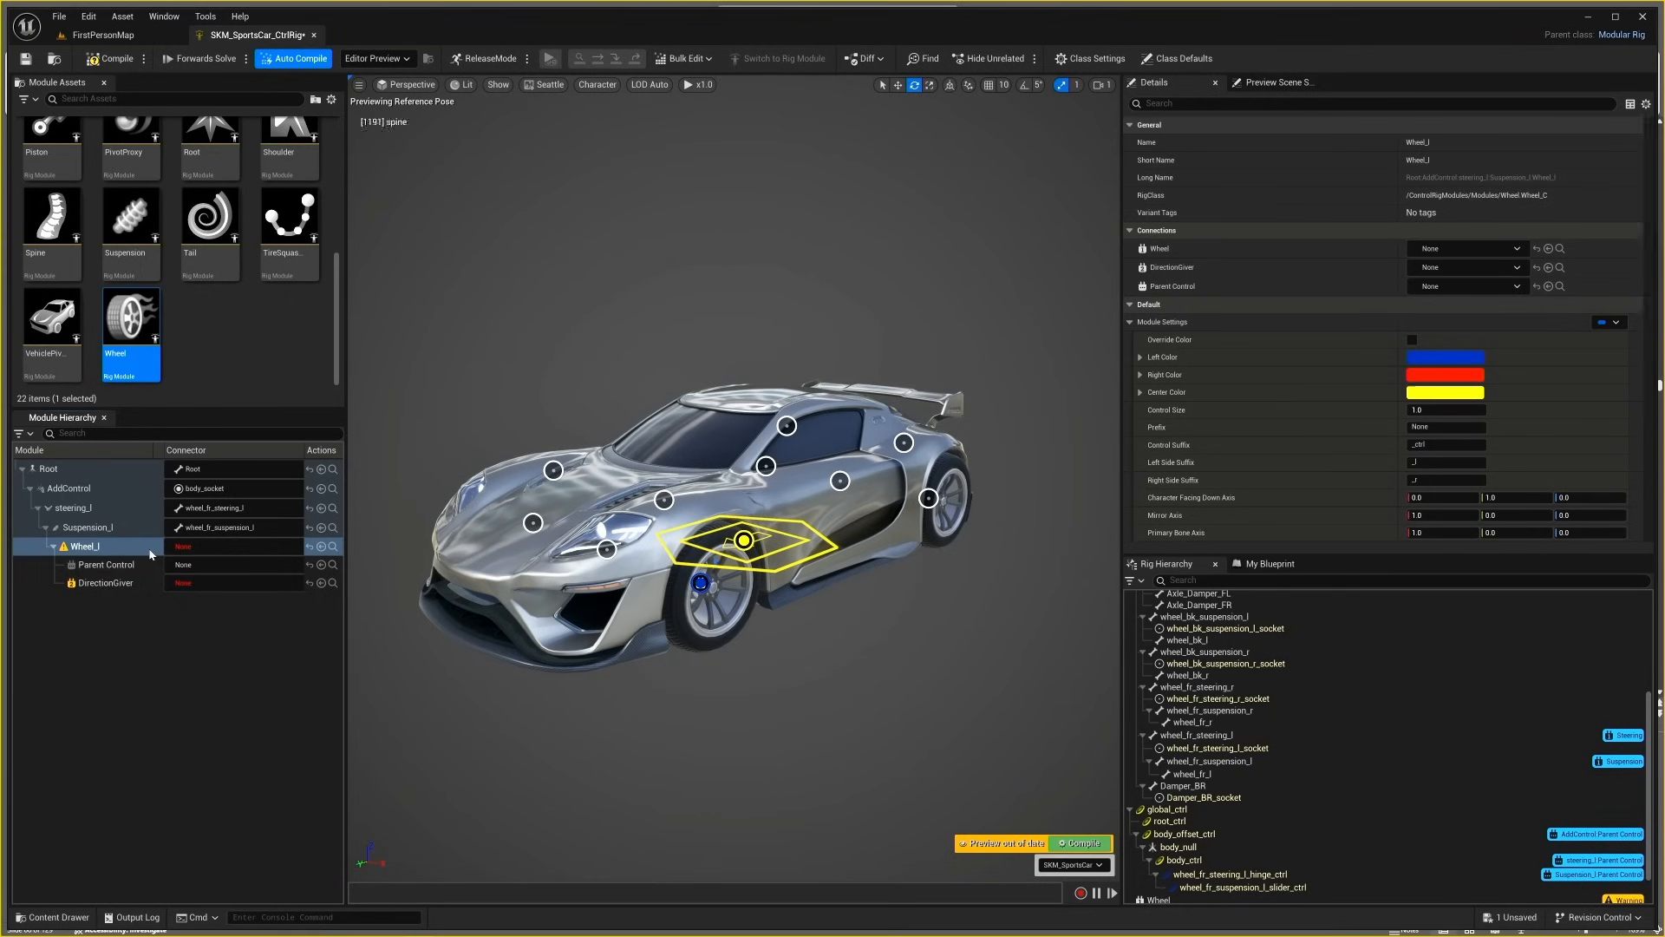
click(255, 546)
click(260, 759)
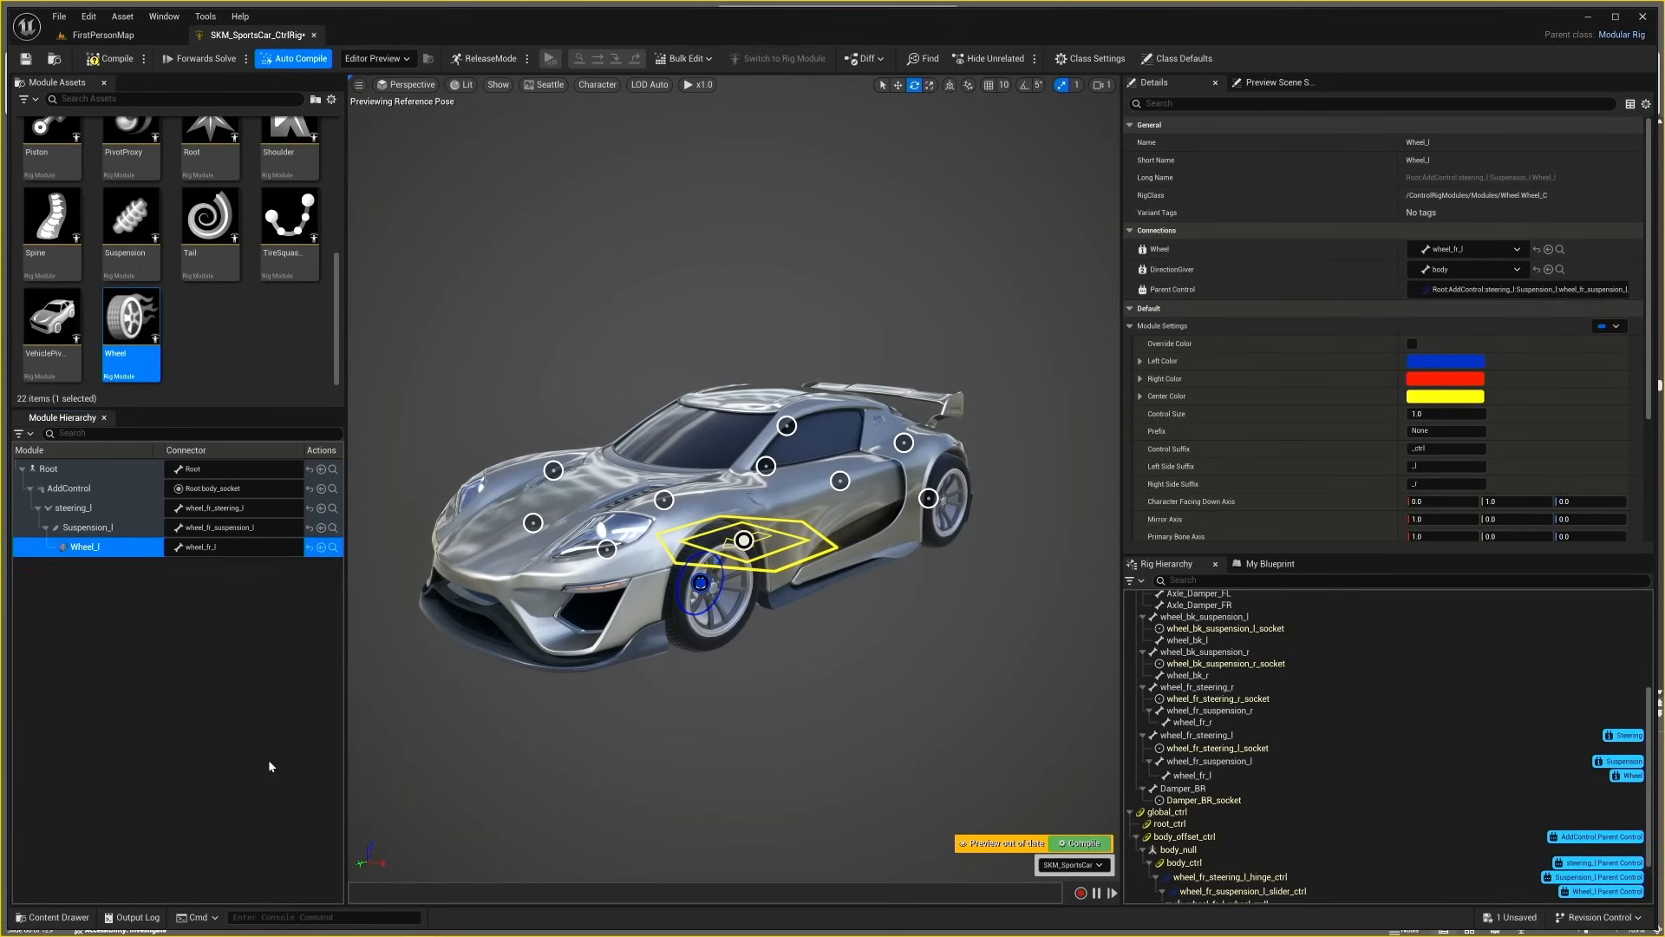
- Try moving global_ctrl in the viewport to test how the new front wheel rolls
scroll(854, 598, up, 3)
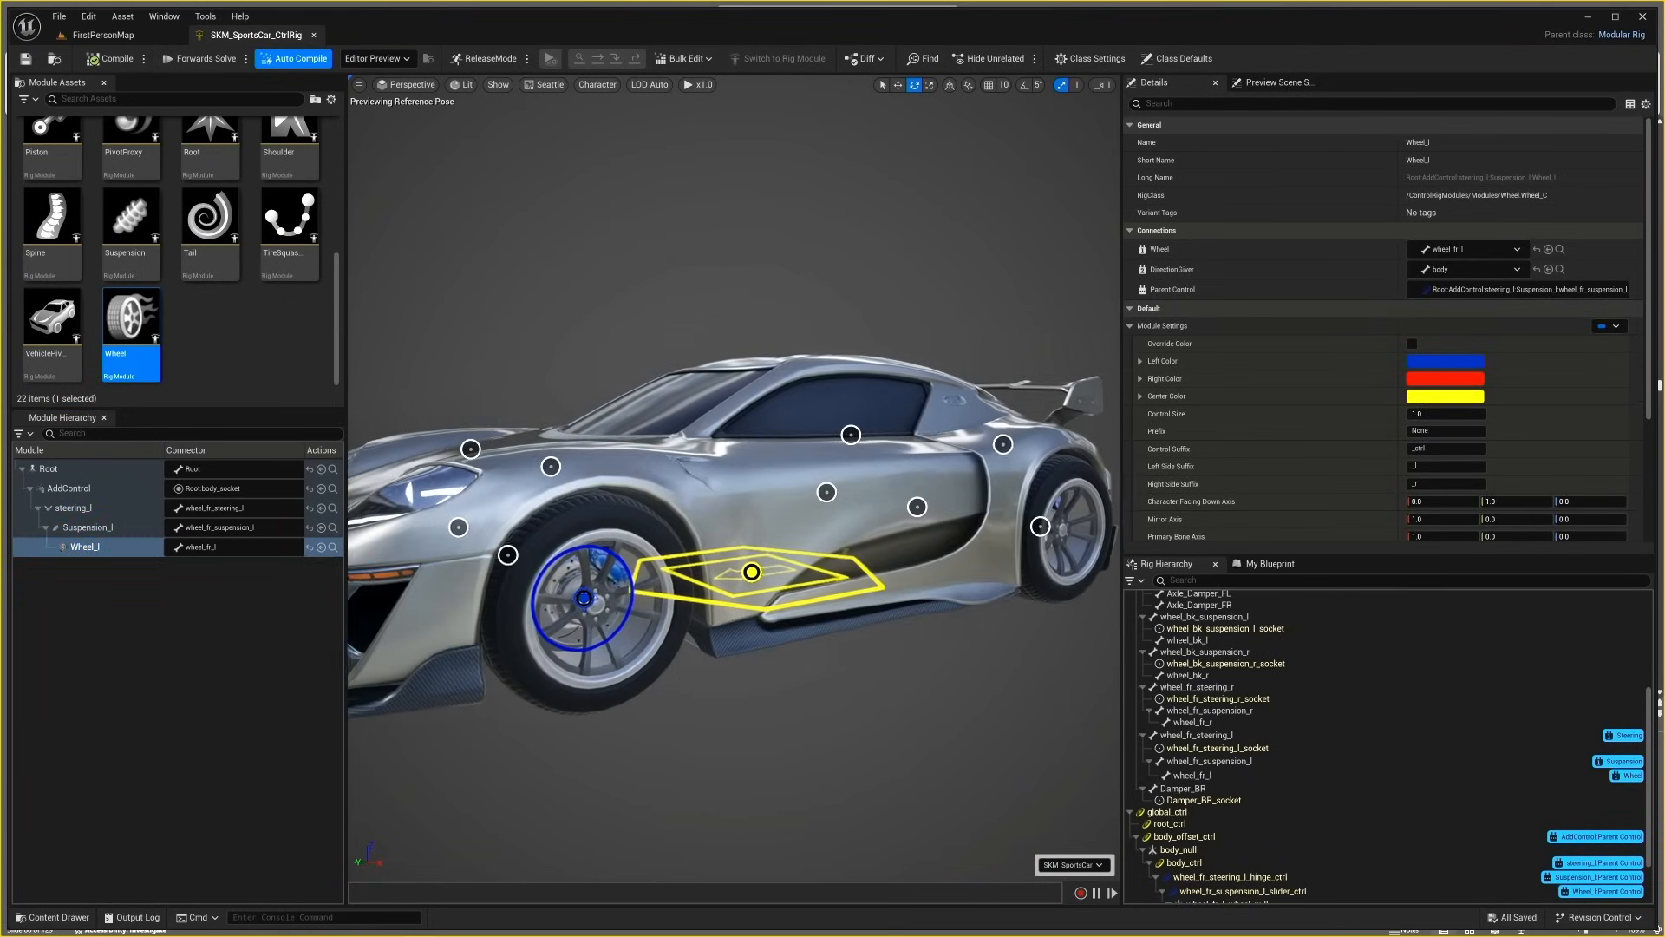
click(850, 592)
mouse_move(734, 580)
mouse_down()
mouse_move(763, 574)
mouse_move(815, 607)
mouse_move(713, 601)
mouse_up()
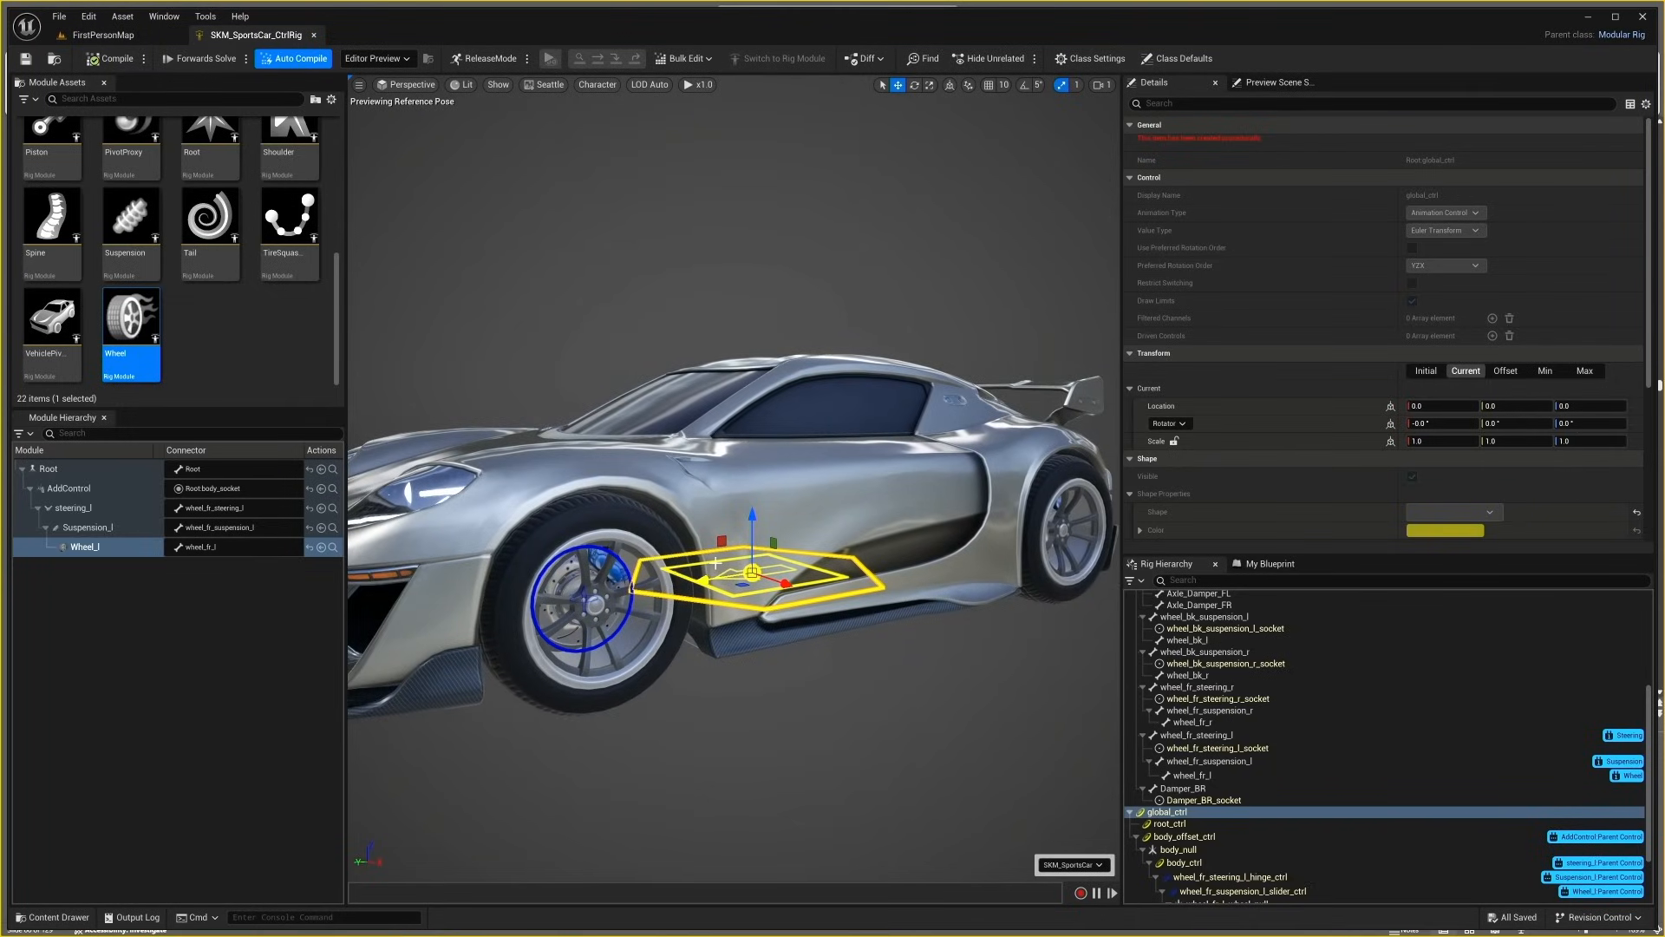
- Mirror the steering_l, Suspension_l and Wheel_l modules across the X axis, replacing _l with _r in their names
shift+click(74, 509)
right_click(97, 523)
click(123, 588)
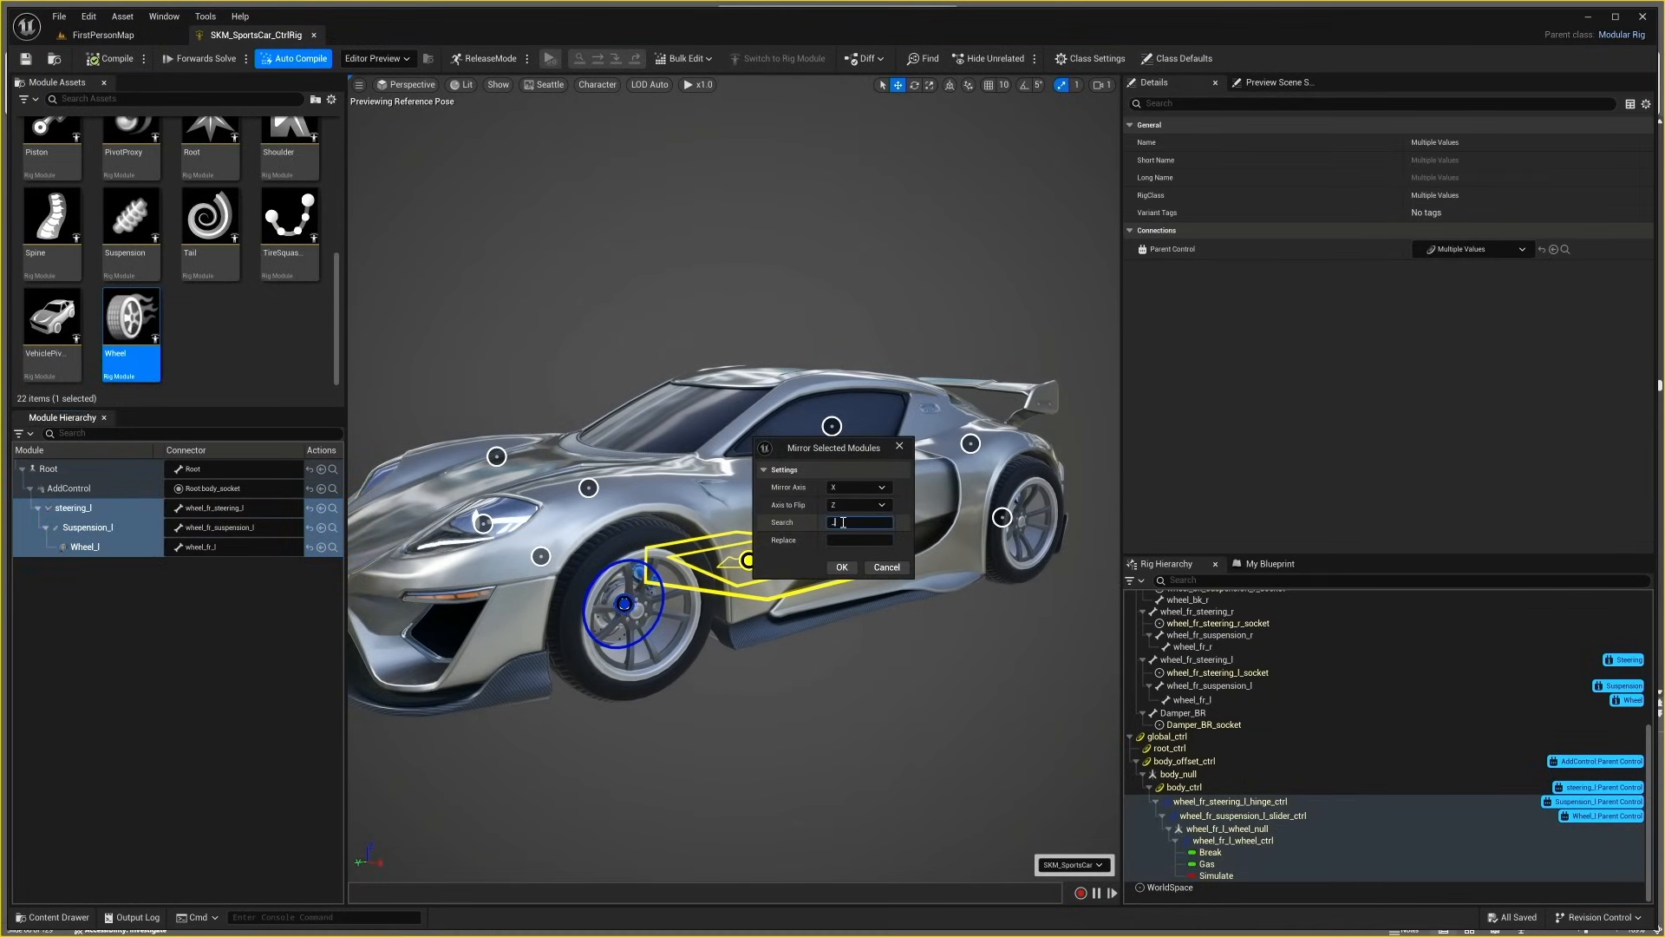
click(830, 569)
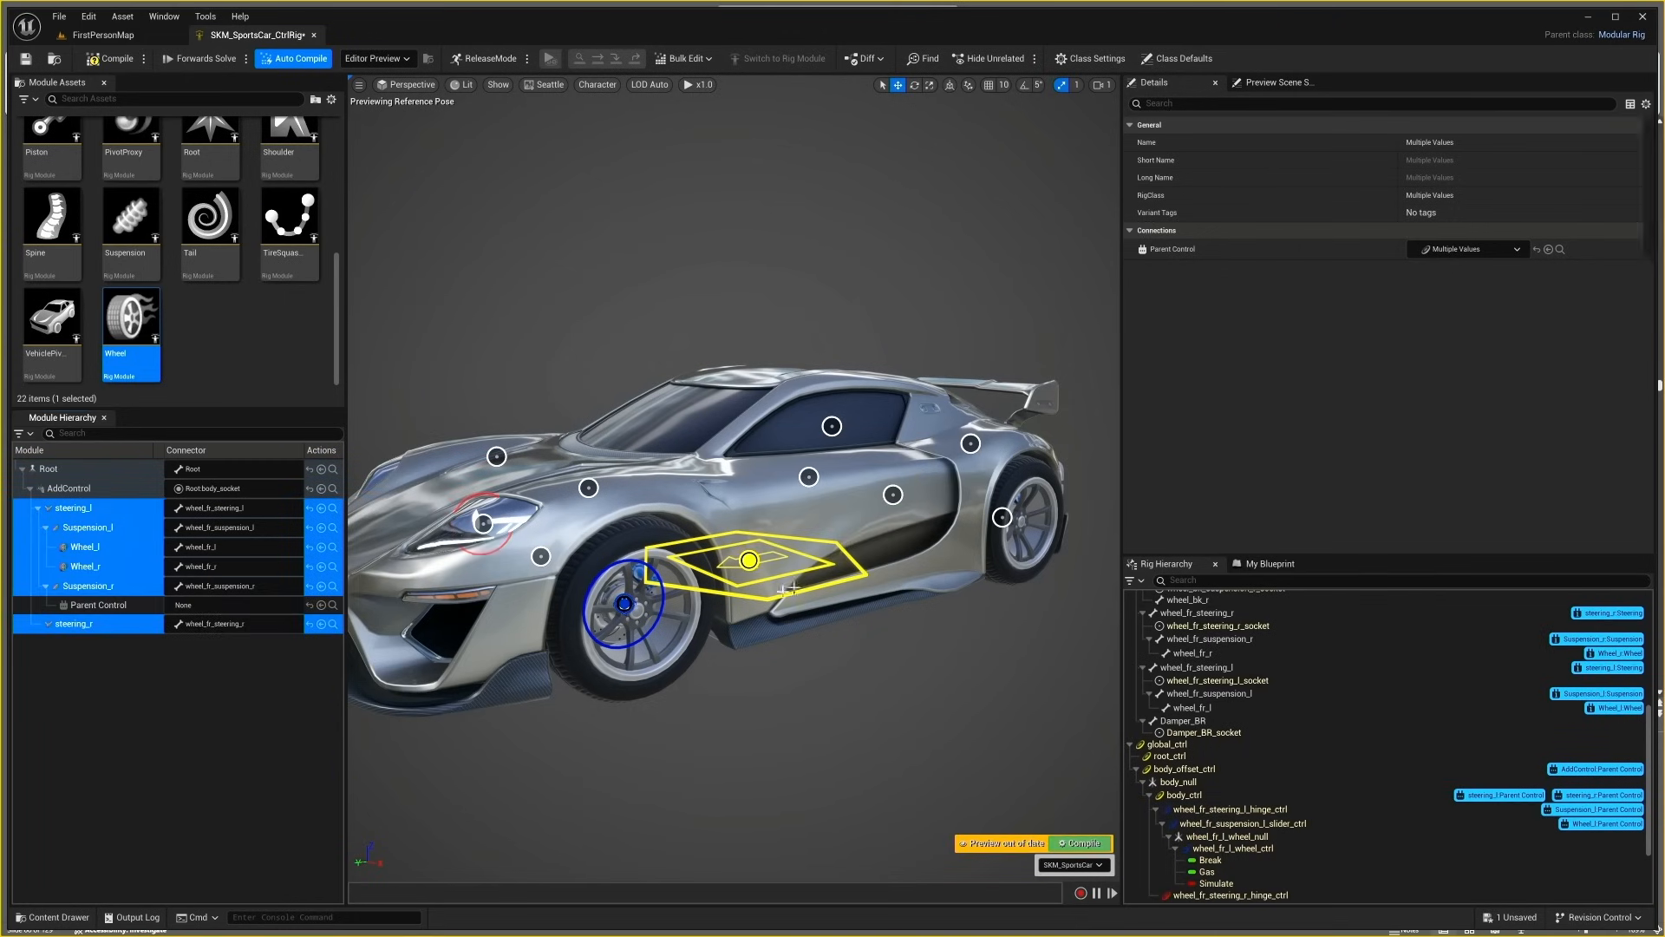
- Reparent the mirrored Wheel_r module under Suspension_r and Suspension_r under steering_r
click(76, 567)
drag(104, 594, 93, 625)
click(90, 624)
- Auto-resolve the connections of the mirrored front steering and suspension modules and compile the rig
click(92, 567)
shift+click(104, 603)
right_click(102, 594)
click(138, 666)
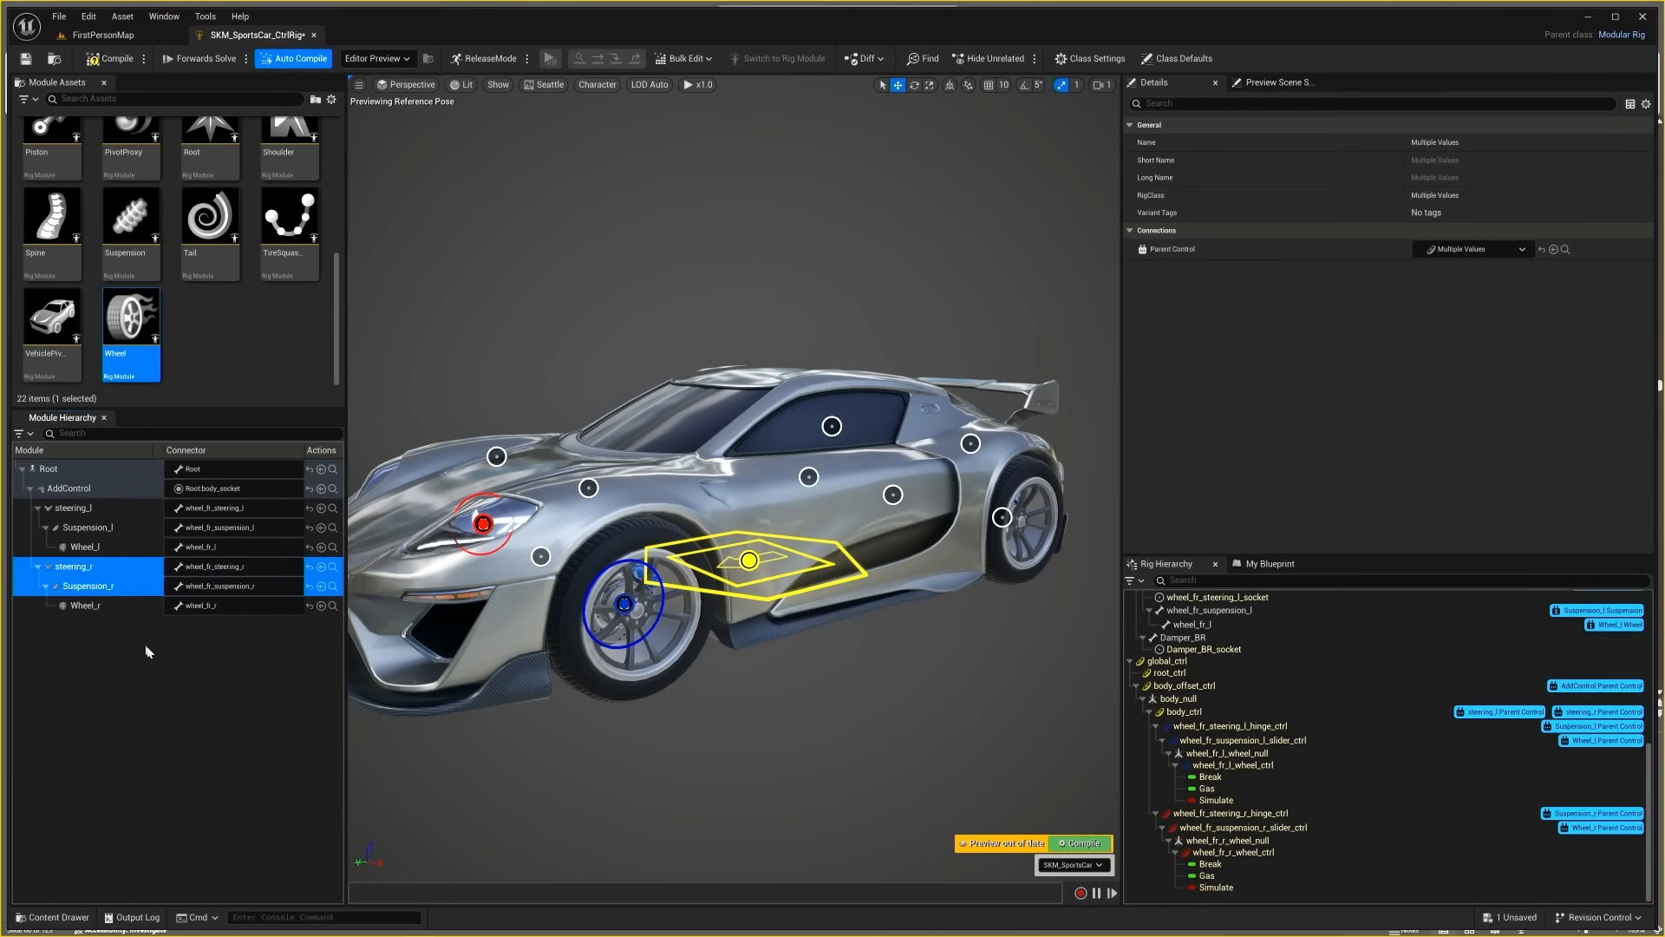
click(113, 59)
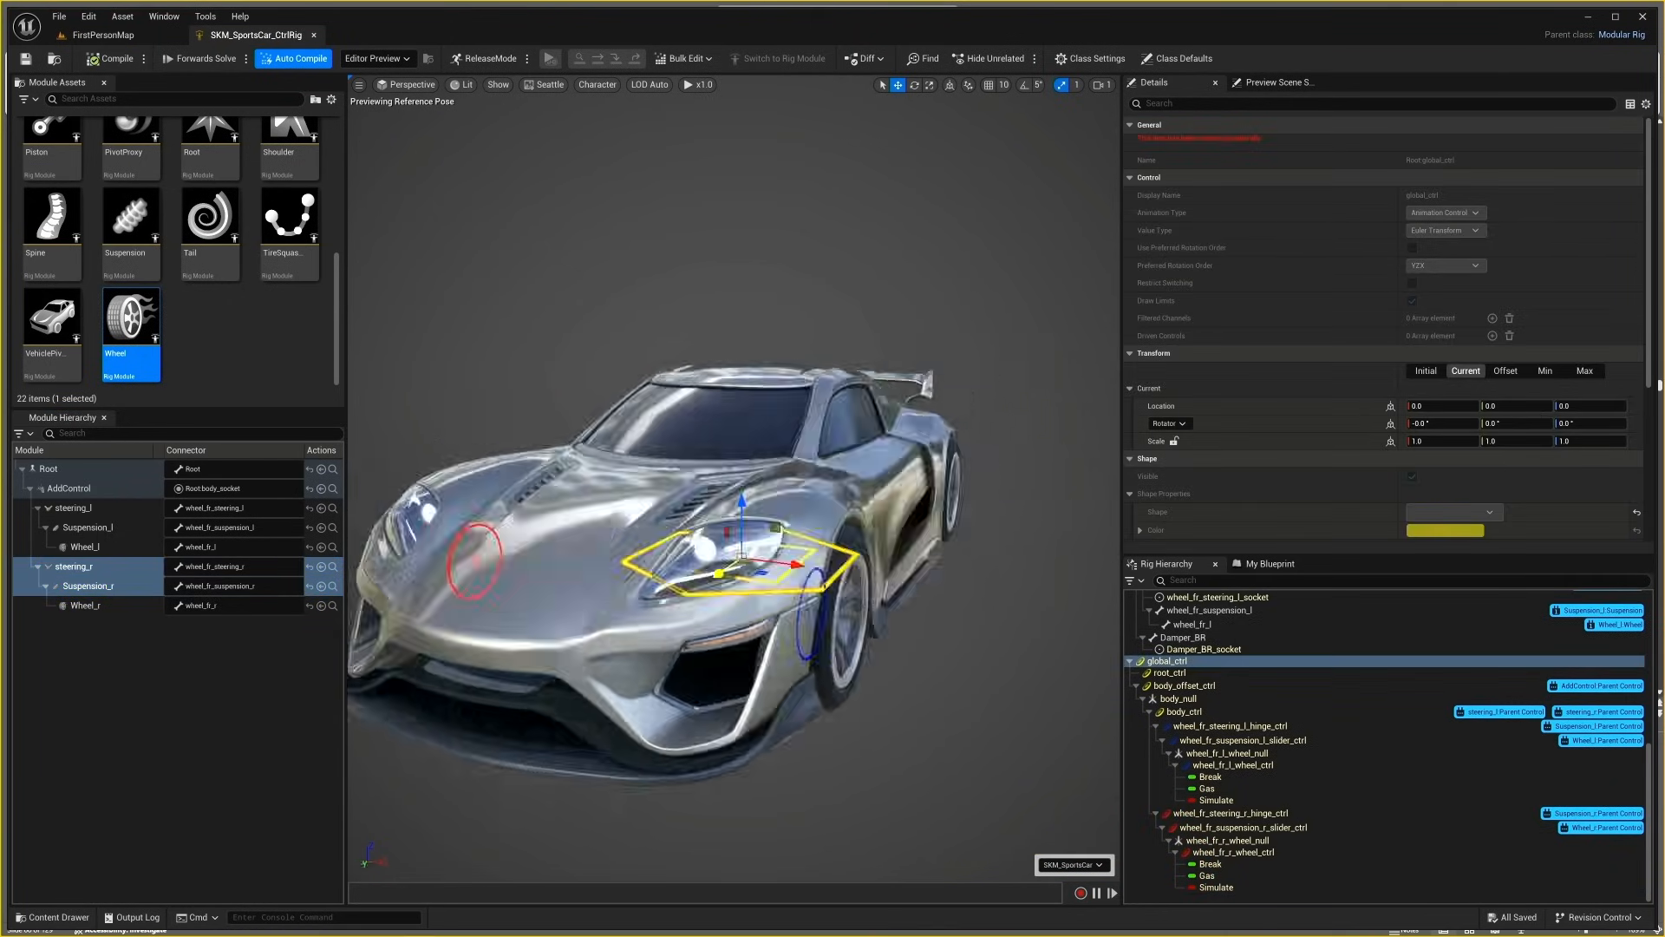
- Move global_ctrl to test both front wheels, undo the move and clear the selection
alt+drag(730, 640, 998, 640)
drag(769, 574, 803, 582)
key(ctrl+z)
alt+drag(825, 662, 529, 681)
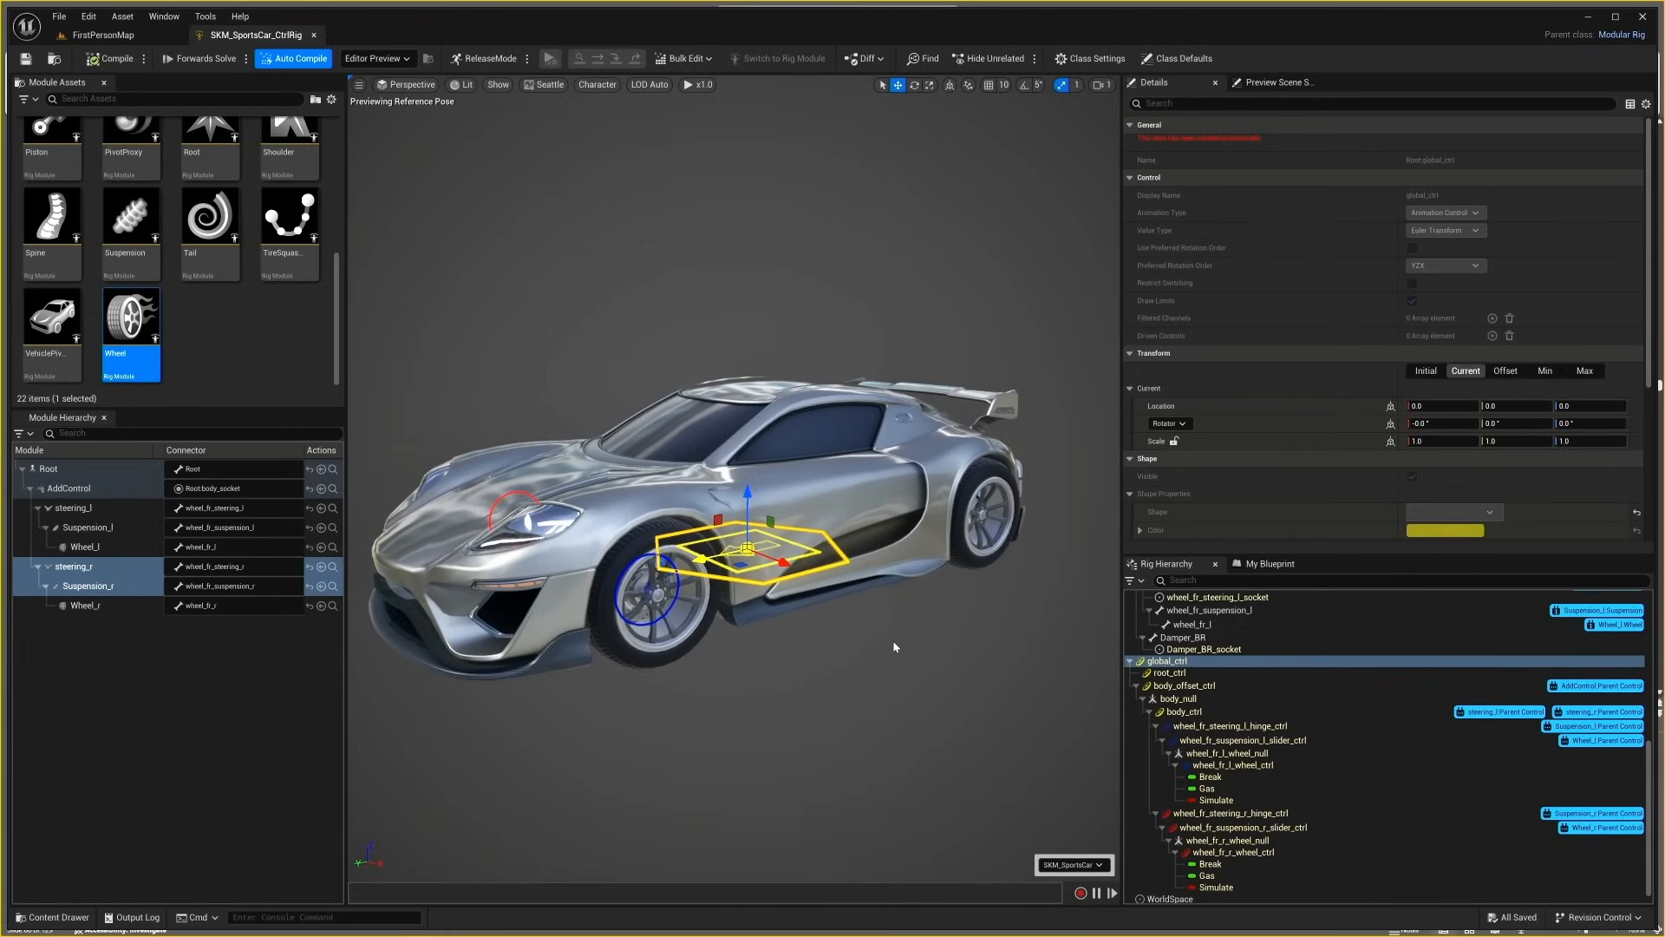
click(911, 668)
- Add a Suspension module named Suspension_bk_l under AddControl and connect it to the wheel_bk_suspension_l bone
drag(128, 237, 87, 488)
text(_bk_)
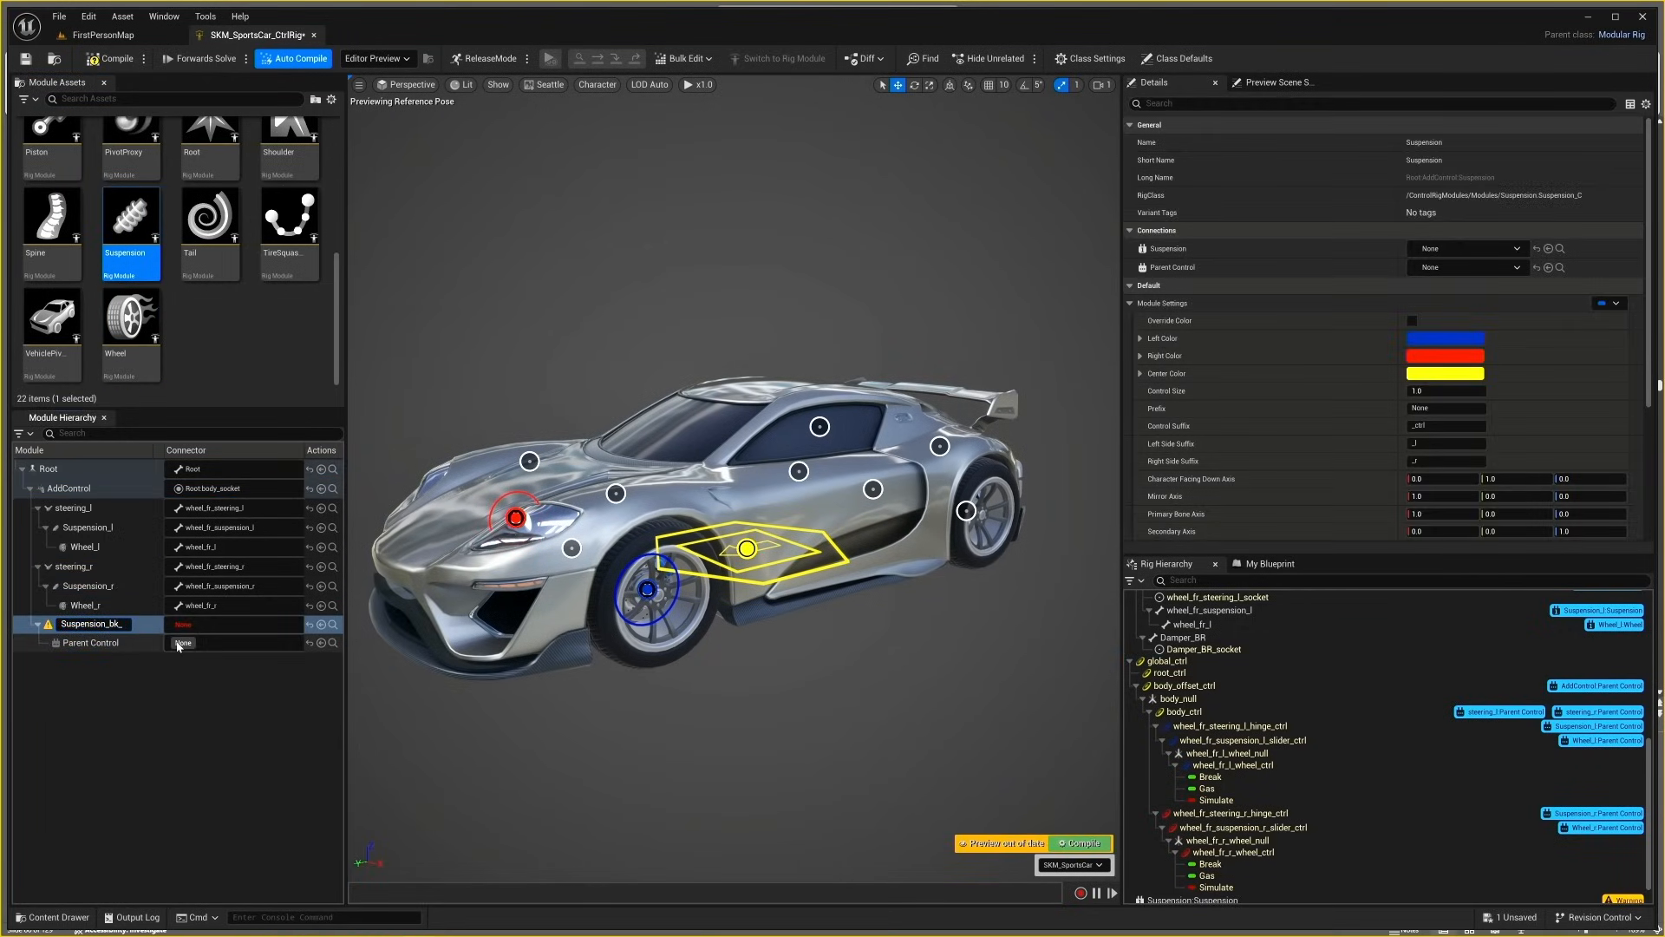
text(l)
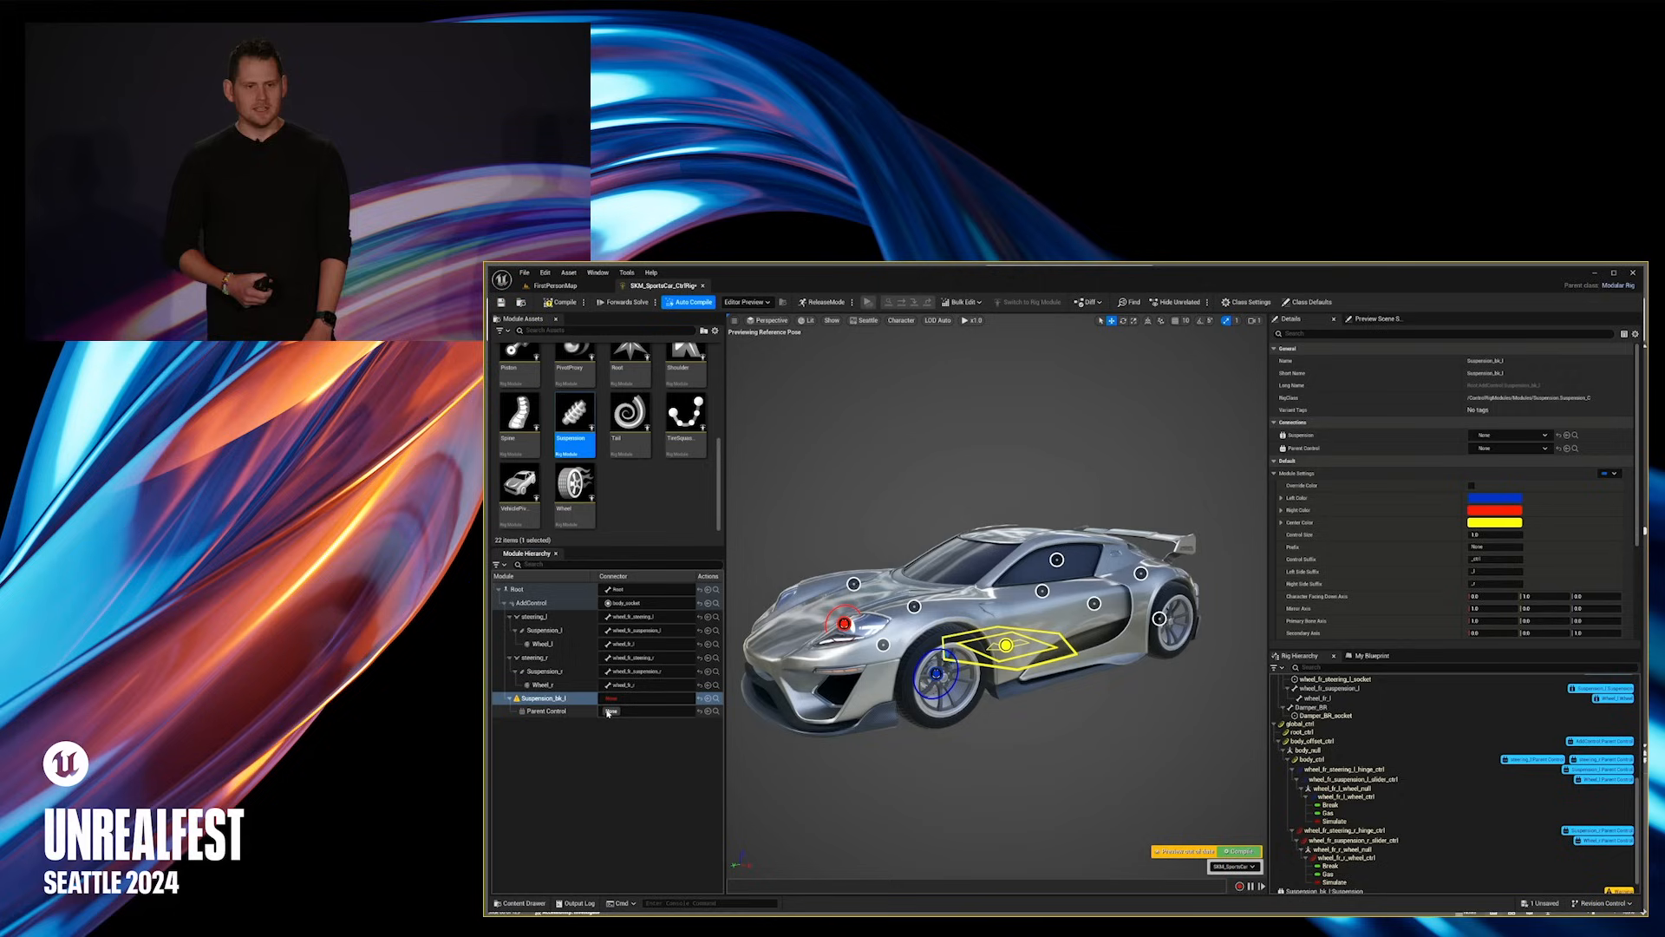
click(182, 642)
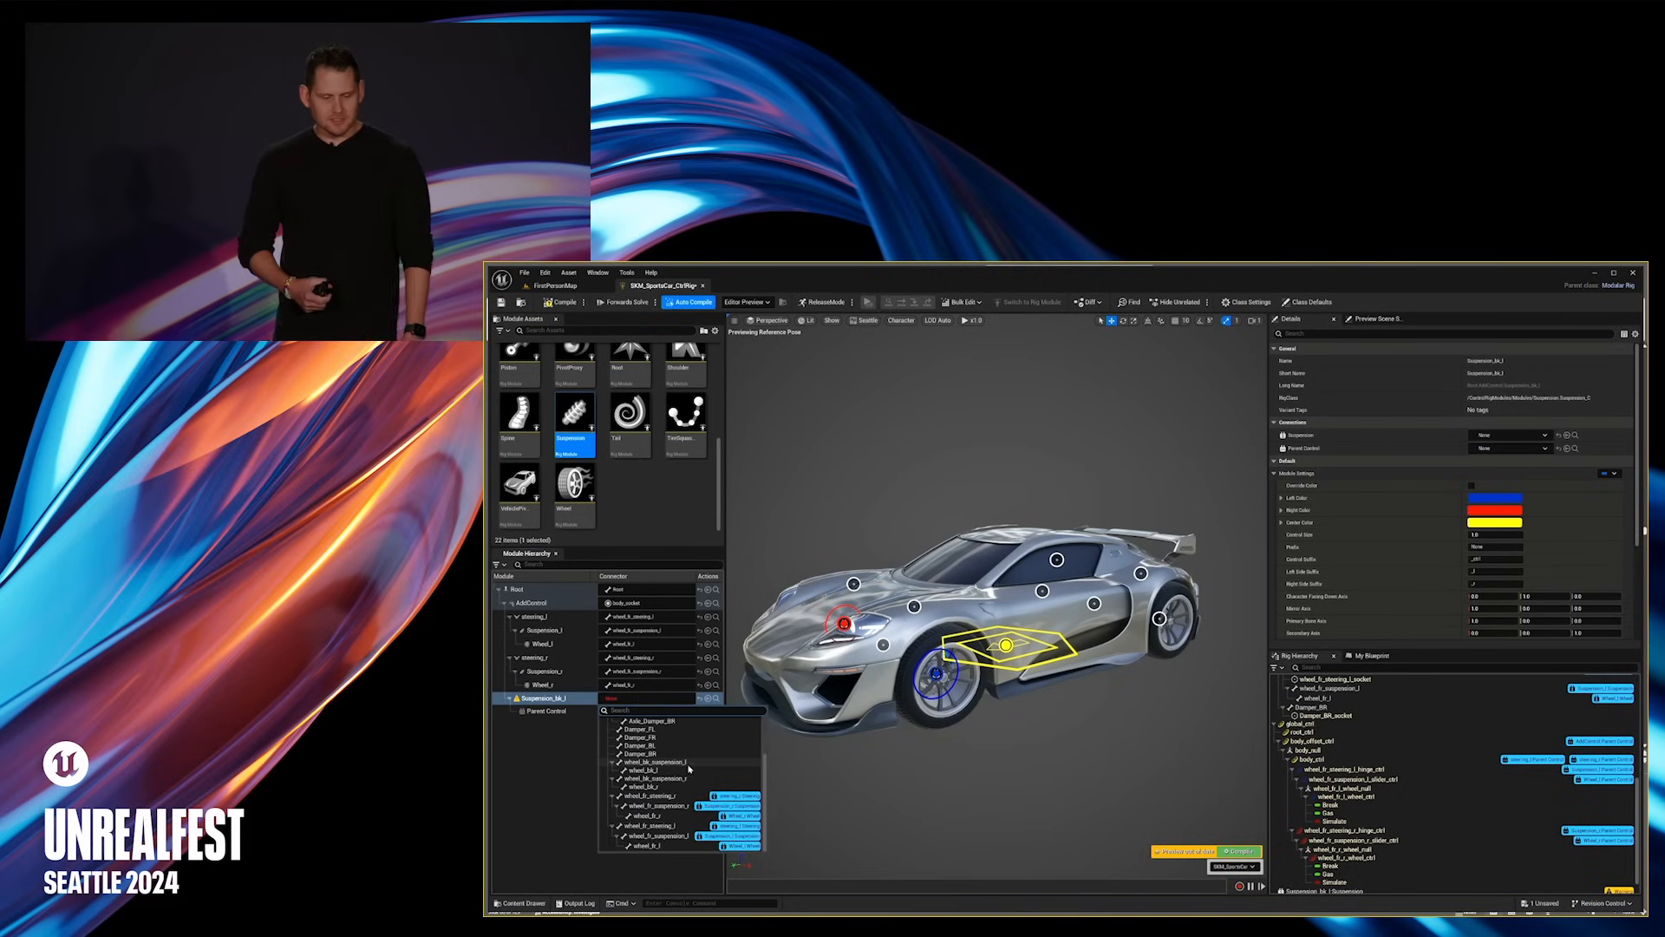
click(689, 762)
- Add a Wheel module named Wheel_bk_l beneath Suspension_bk_l, connected to the wheel_bk_l bone
drag(574, 486, 620, 701)
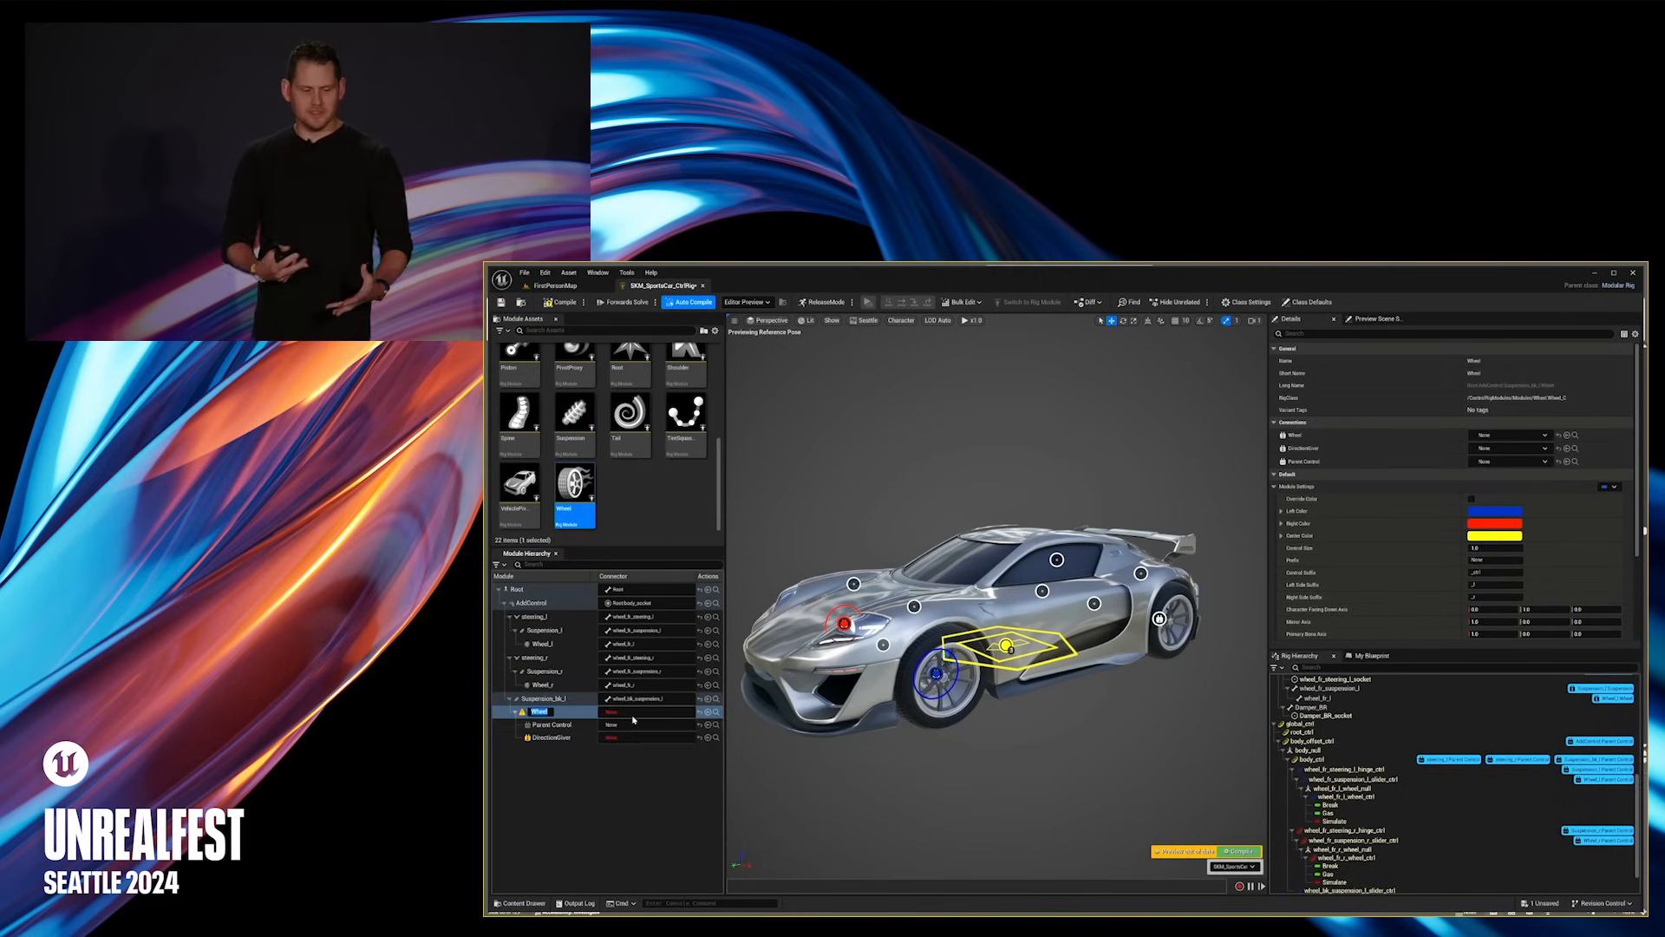
key(Return)
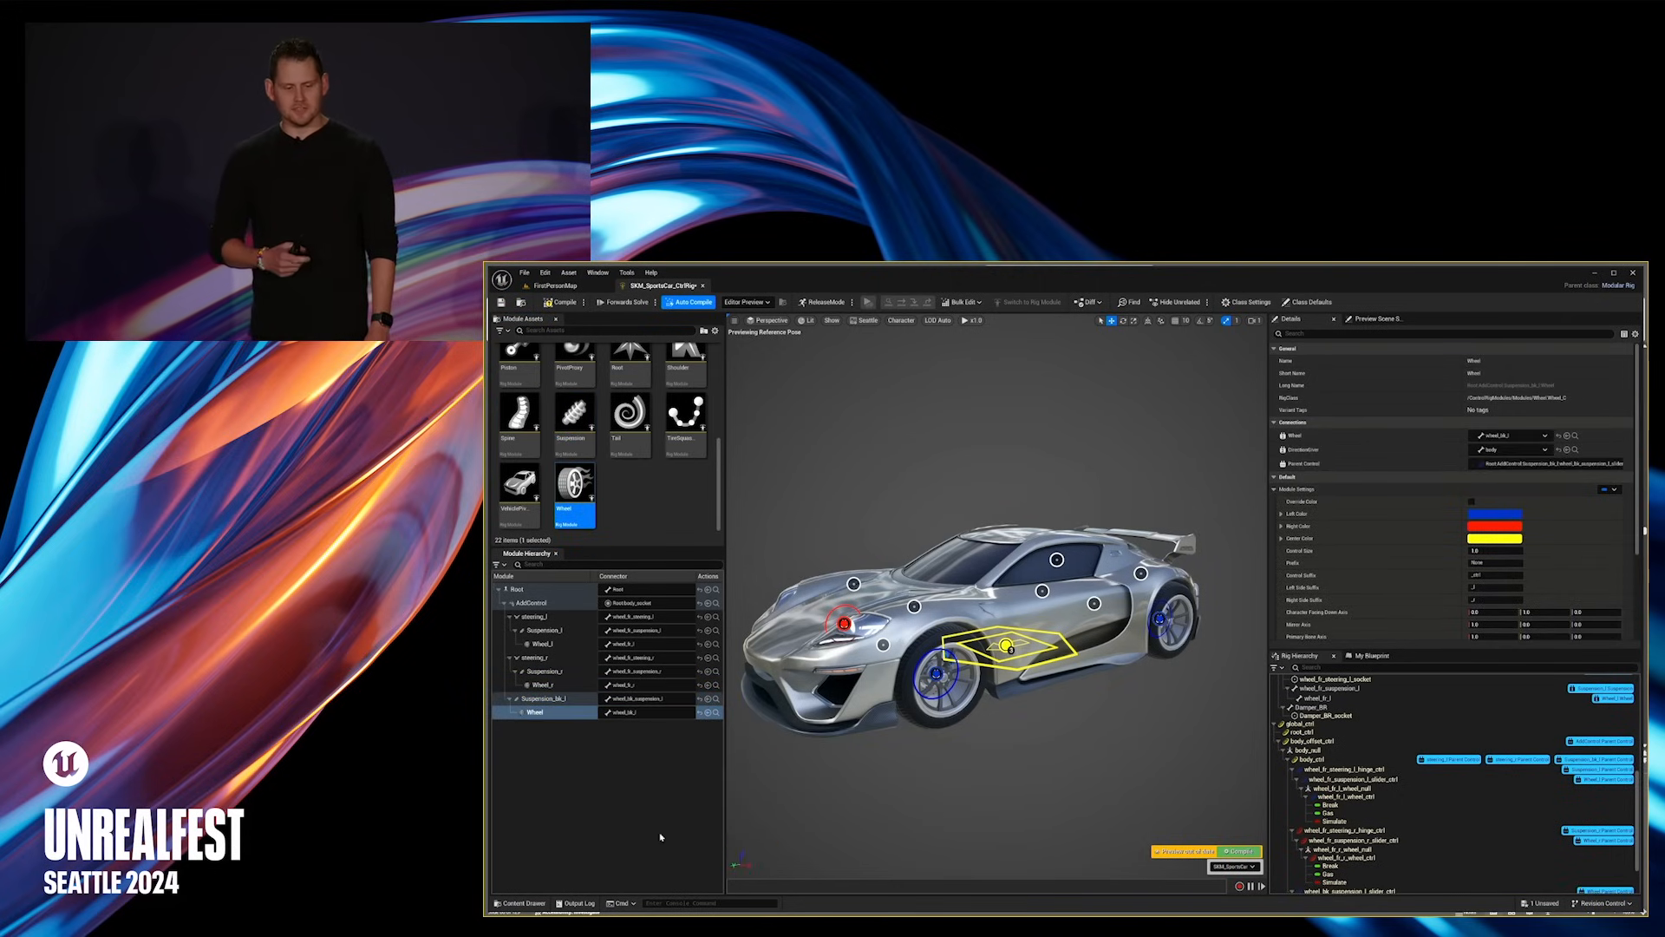
click(556, 700)
click(551, 713)
key(F2)
key(End)
text(_l)
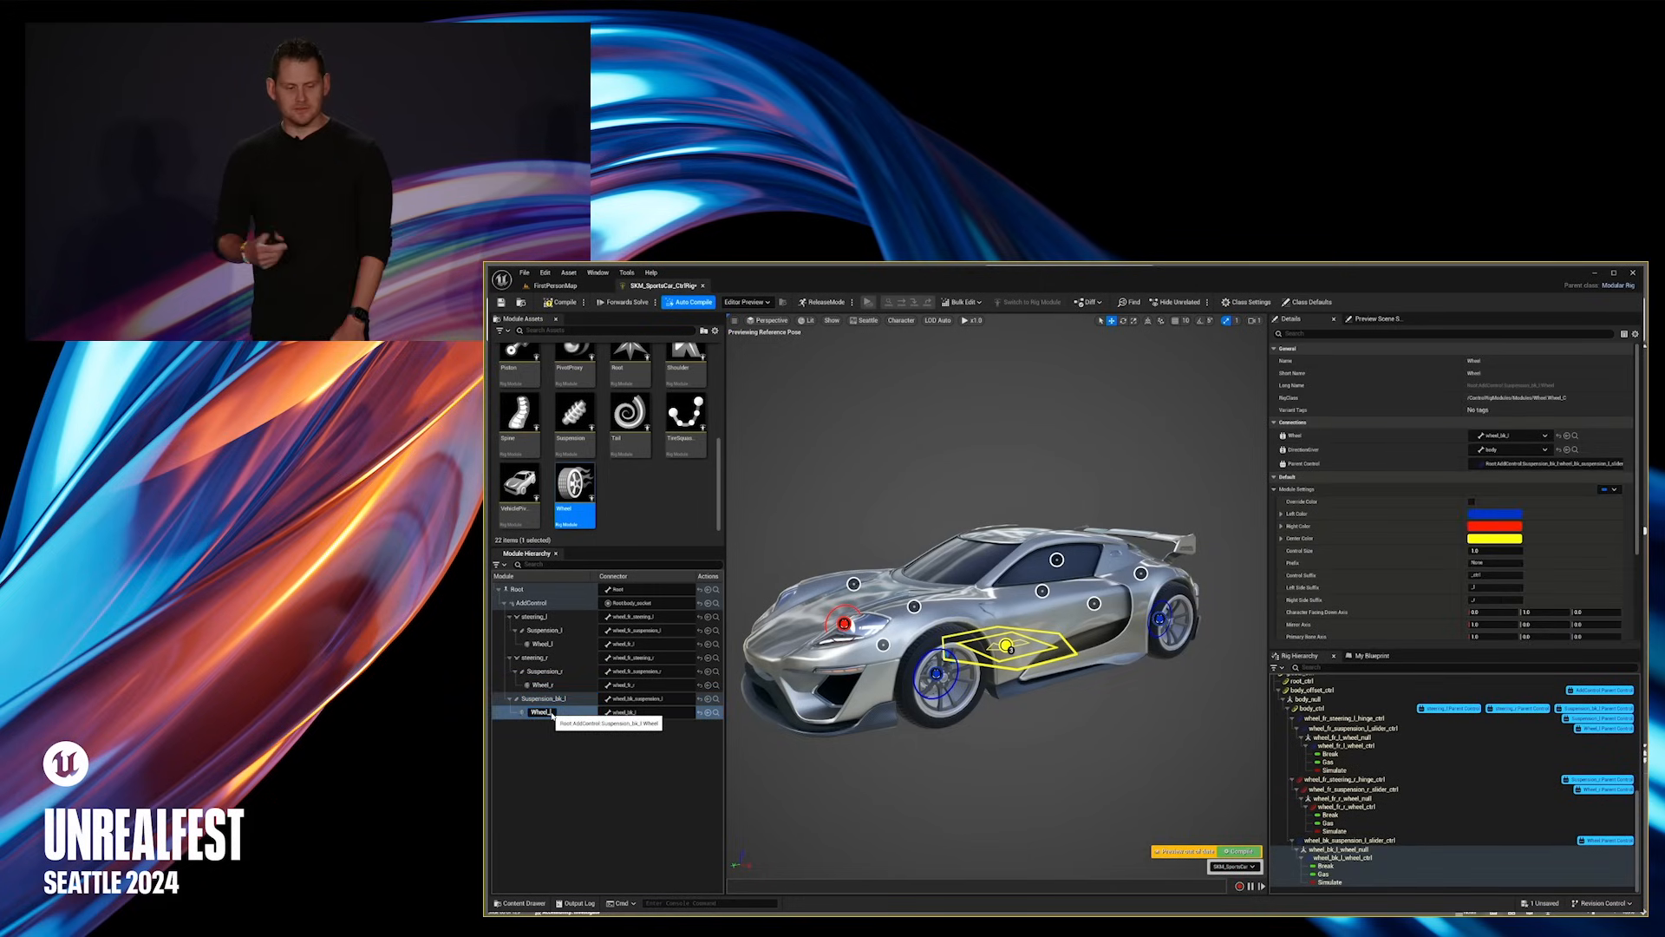
key(Return)
- Mirror the Suspension_bk_l and Wheel_bk_l modules across the X axis, replacing _l with _r in their names
ctrl+click(544, 698)
right_click(555, 712)
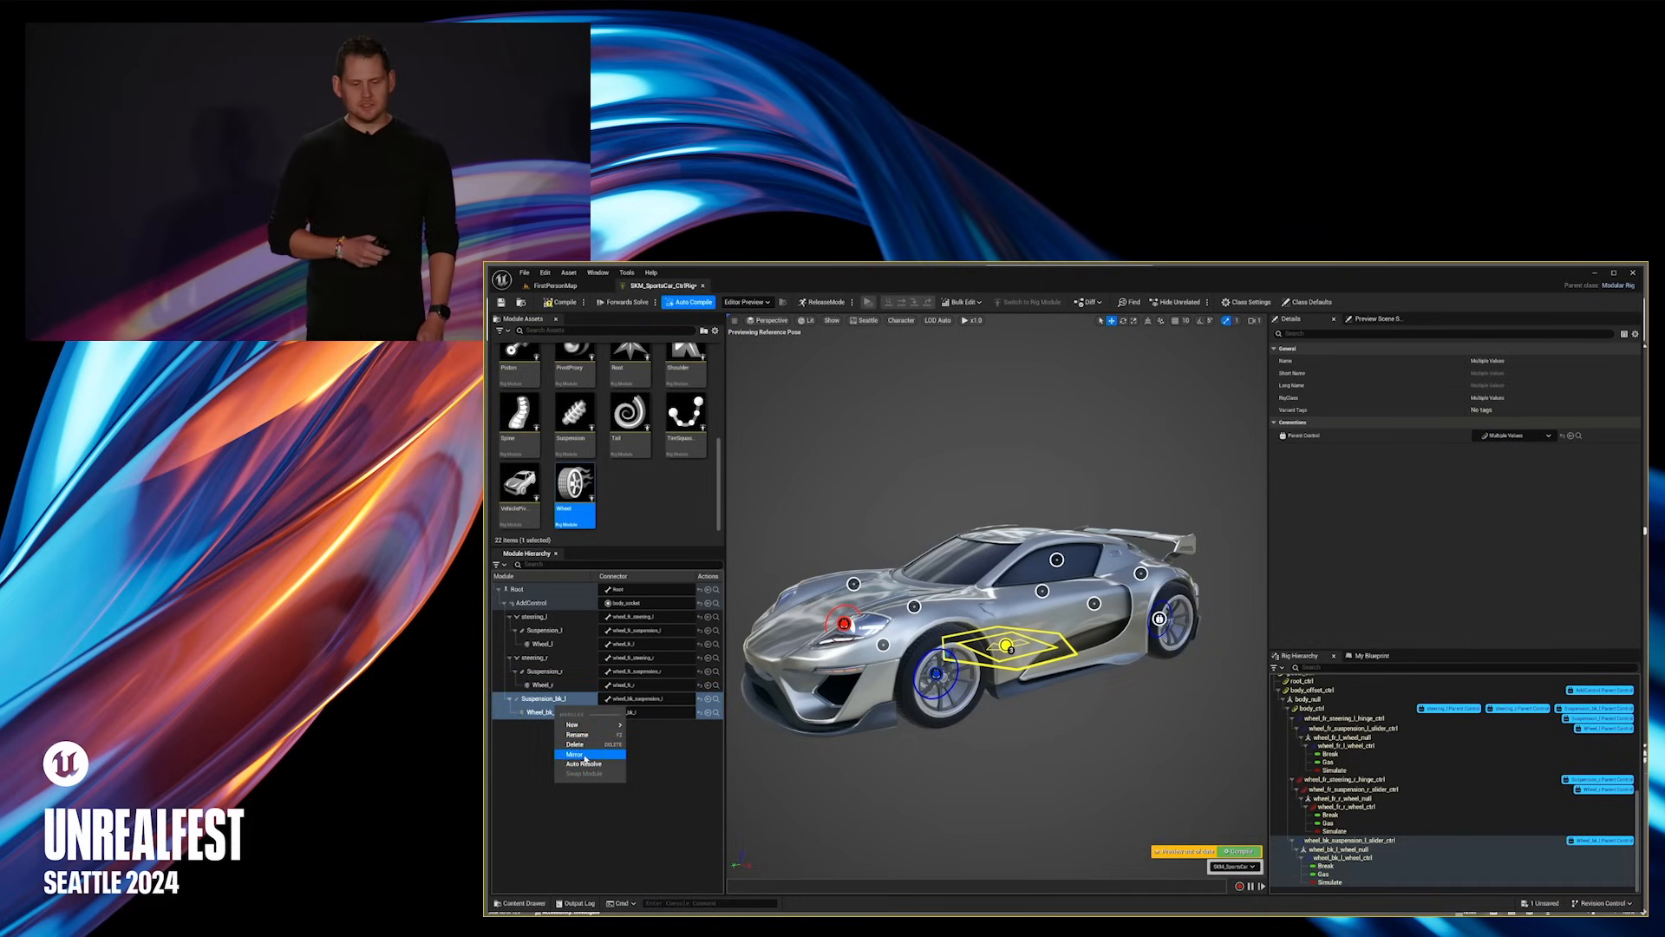
click(585, 755)
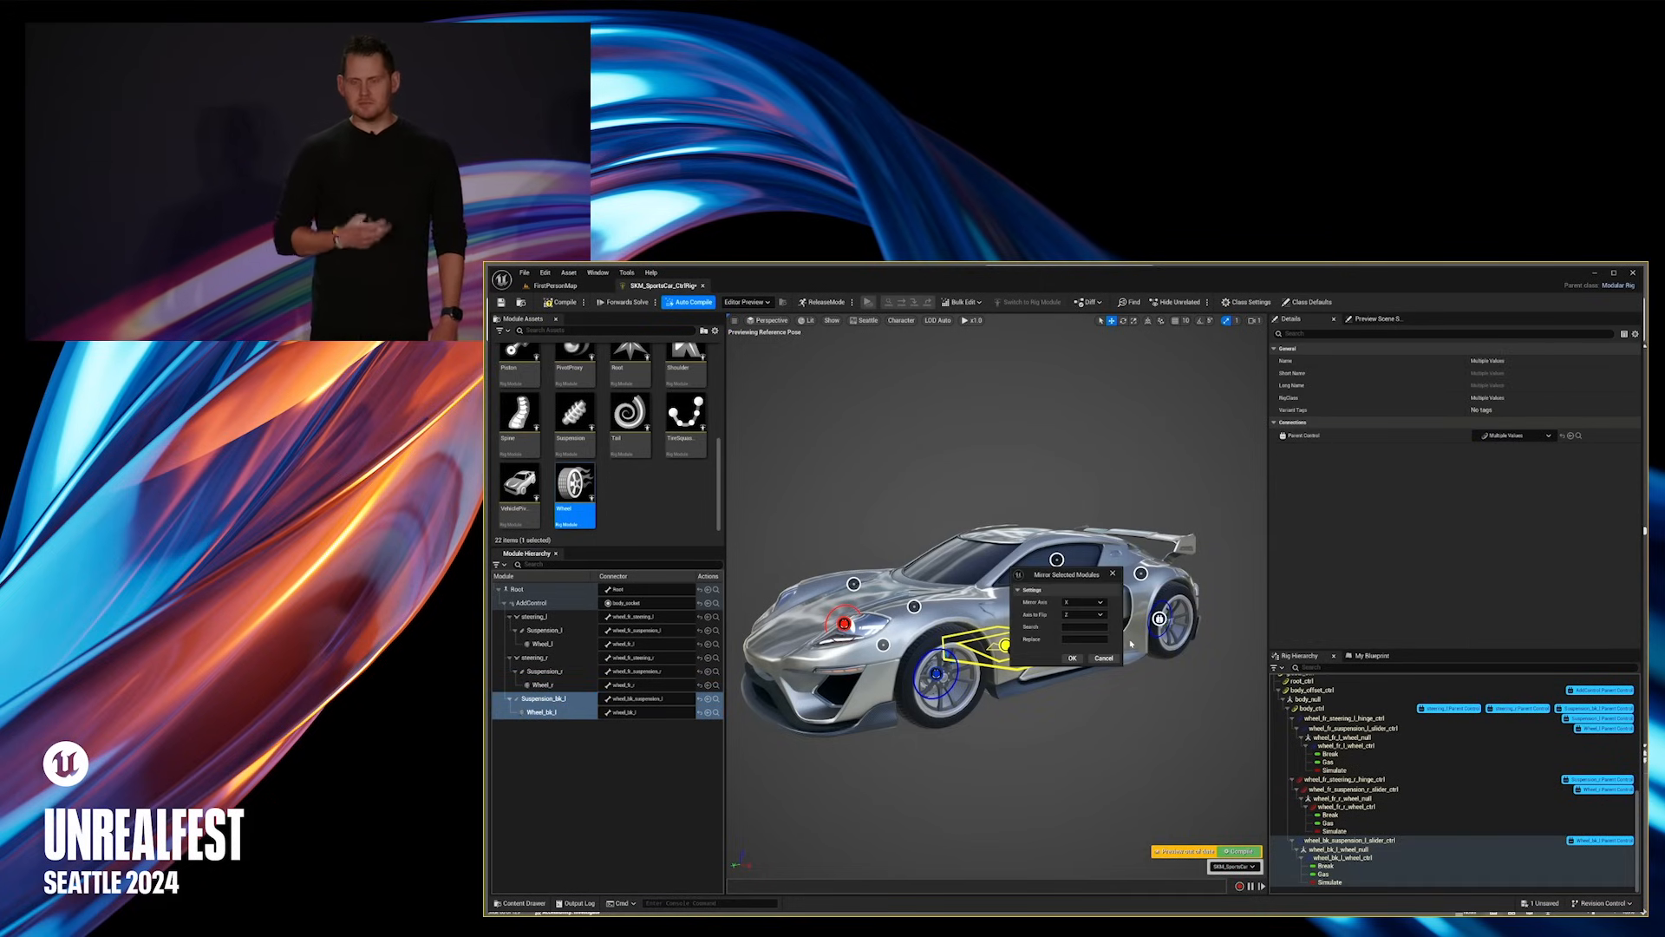
click(1073, 658)
- Parent Wheel_bk_r under Suspension_bk_r and auto-resolve the connections of both modules
drag(560, 729, 568, 757)
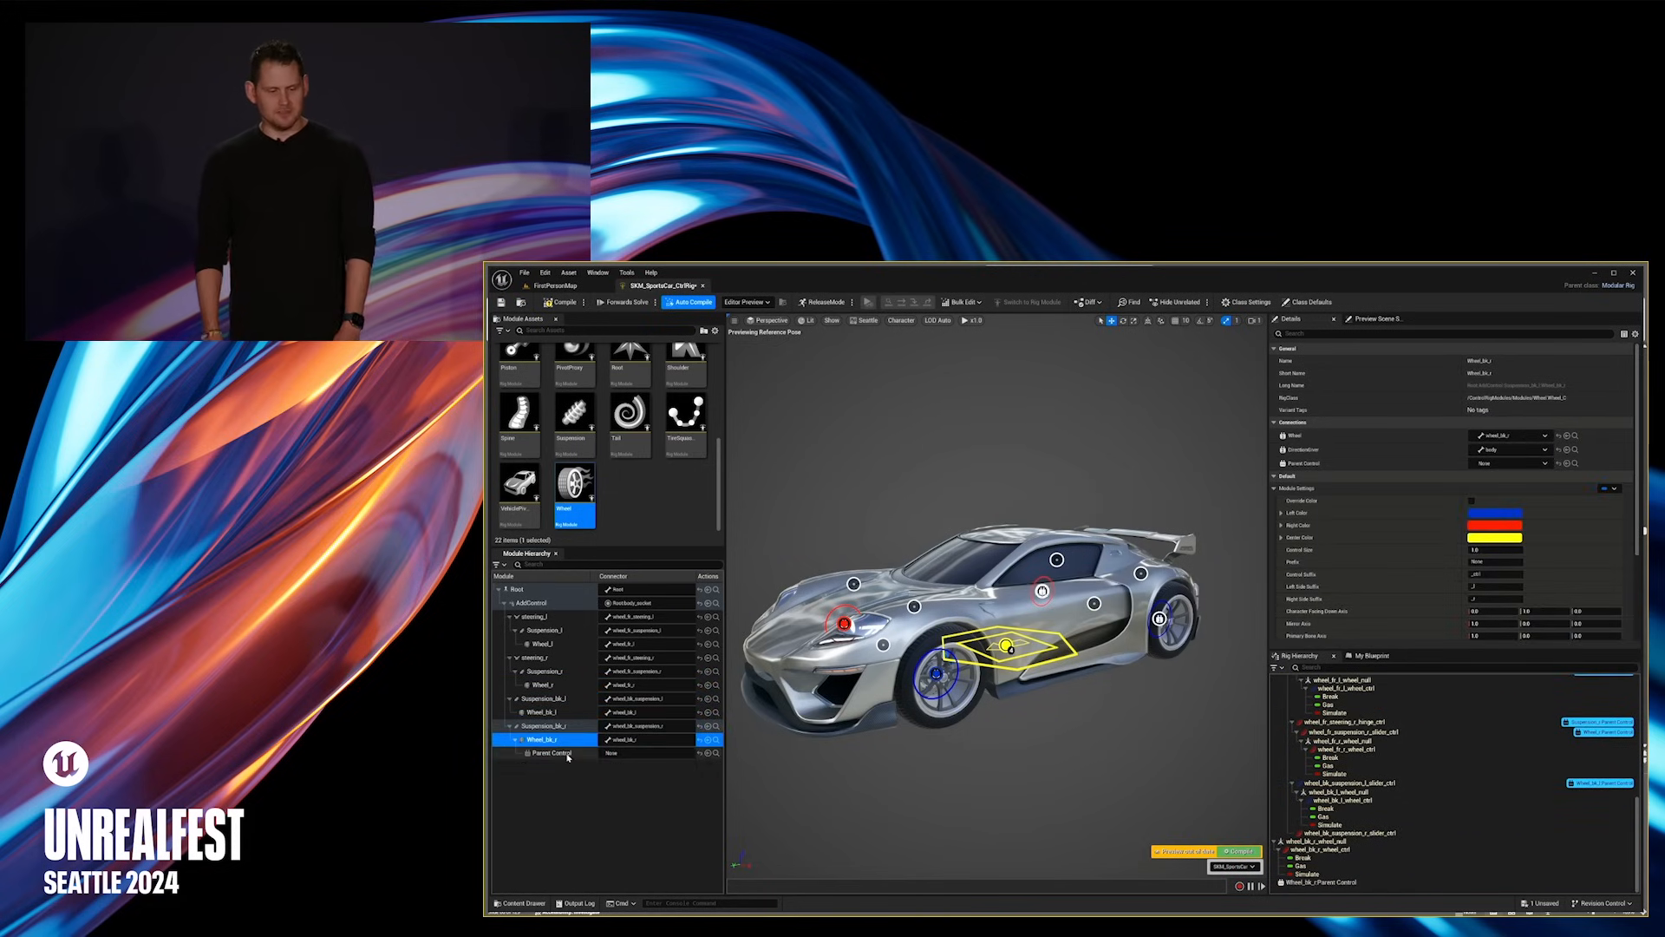
ctrl+click(544, 726)
right_click(560, 737)
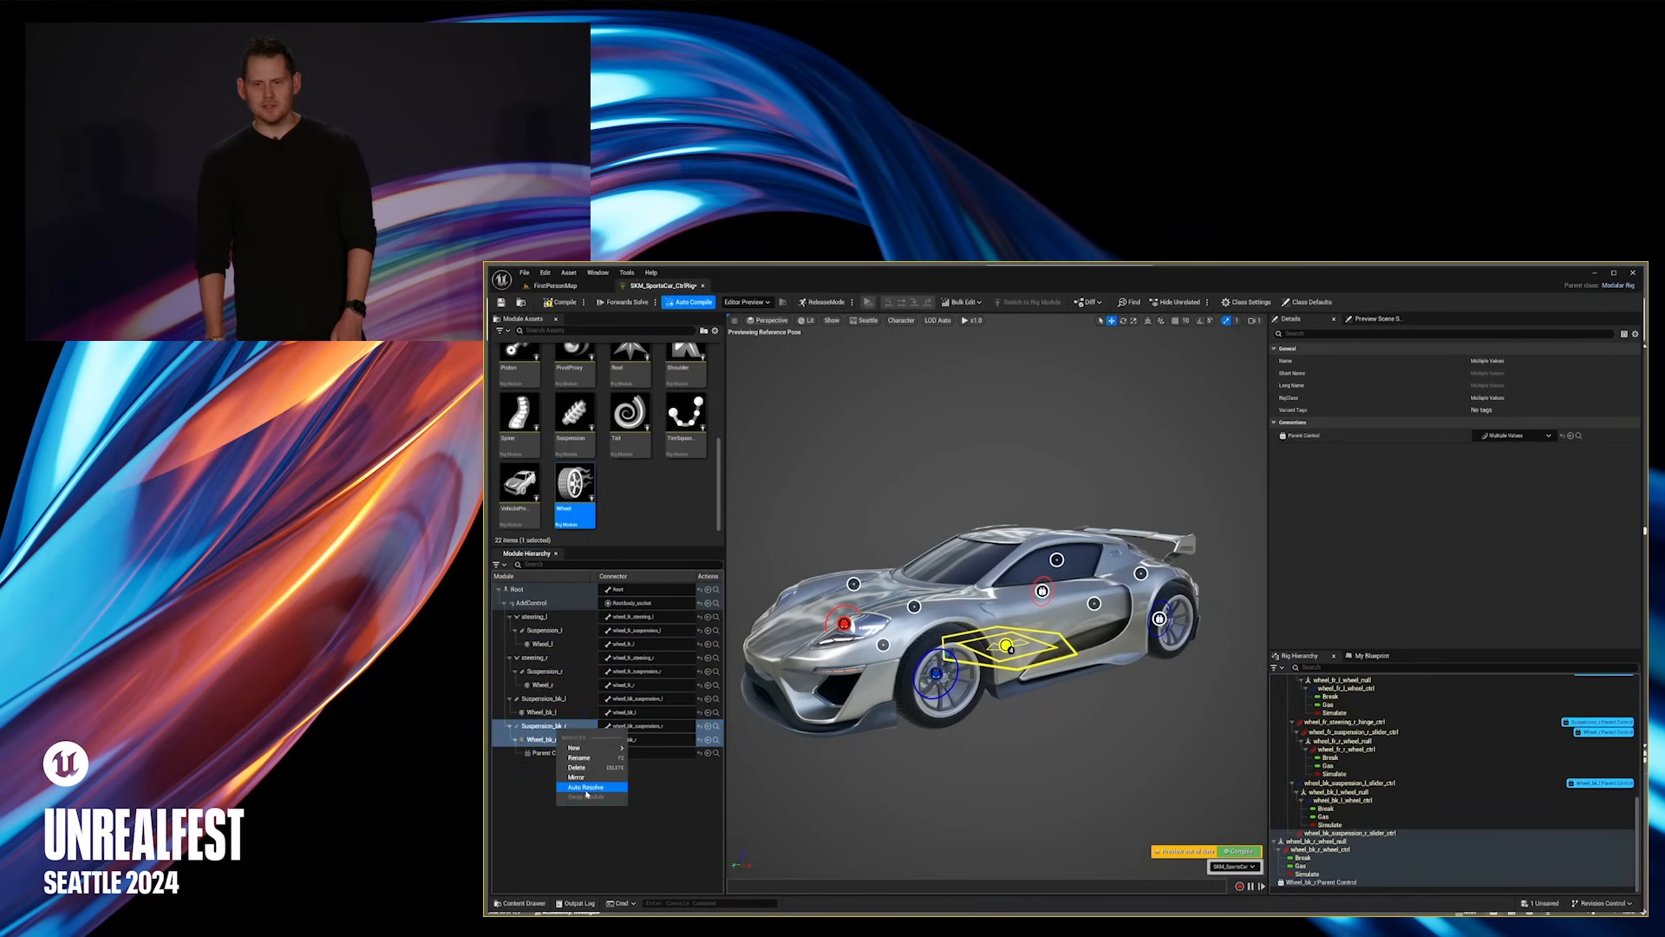
click(586, 788)
- Move the car's global control to test all four wheels and undo the move
mouse_move(971, 643)
mouse_down()
mouse_move(912, 645)
mouse_move(980, 644)
mouse_up()
alt+drag(980, 644, 1053, 654)
drag(815, 563, 758, 558)
key(ctrl+z)
alt+drag(825, 665, 707, 684)
- Compile and save the sports car rig
click(1081, 843)
key(ctrl+s)
alt+drag(824, 607, 555, 598)
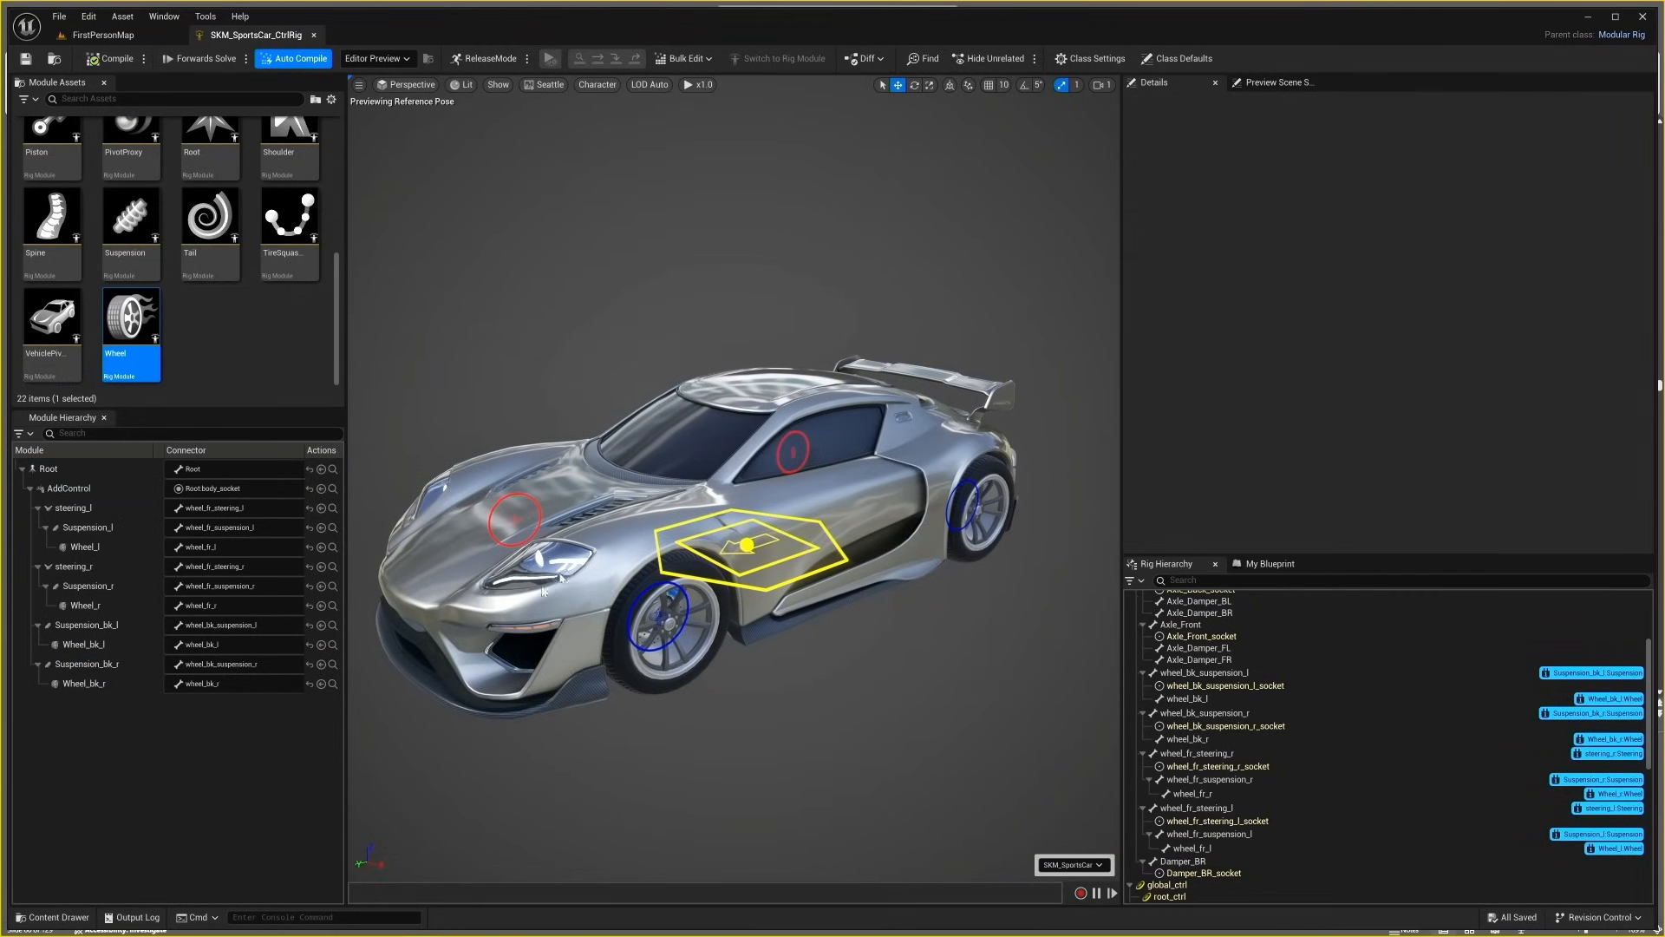
- Add a VehiclePivotProxy module under AddControl, connect it to body_ctrl and compile the rig
drag(52, 316, 76, 488)
click(268, 706)
scroll(286, 780, down, 10)
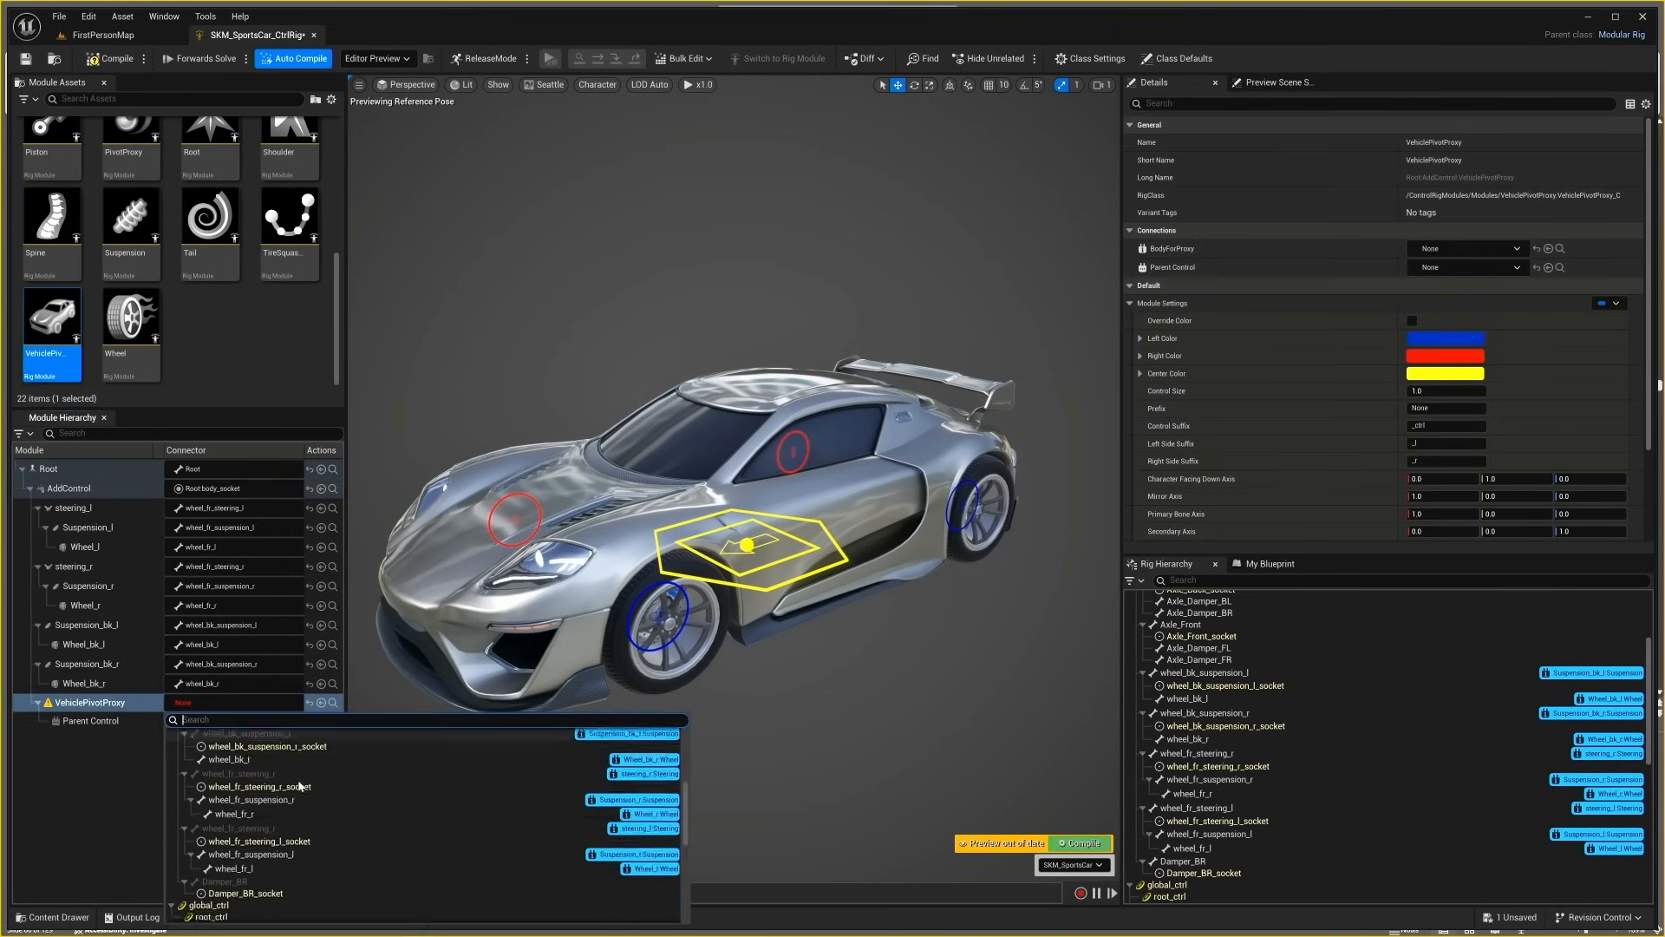
click(224, 831)
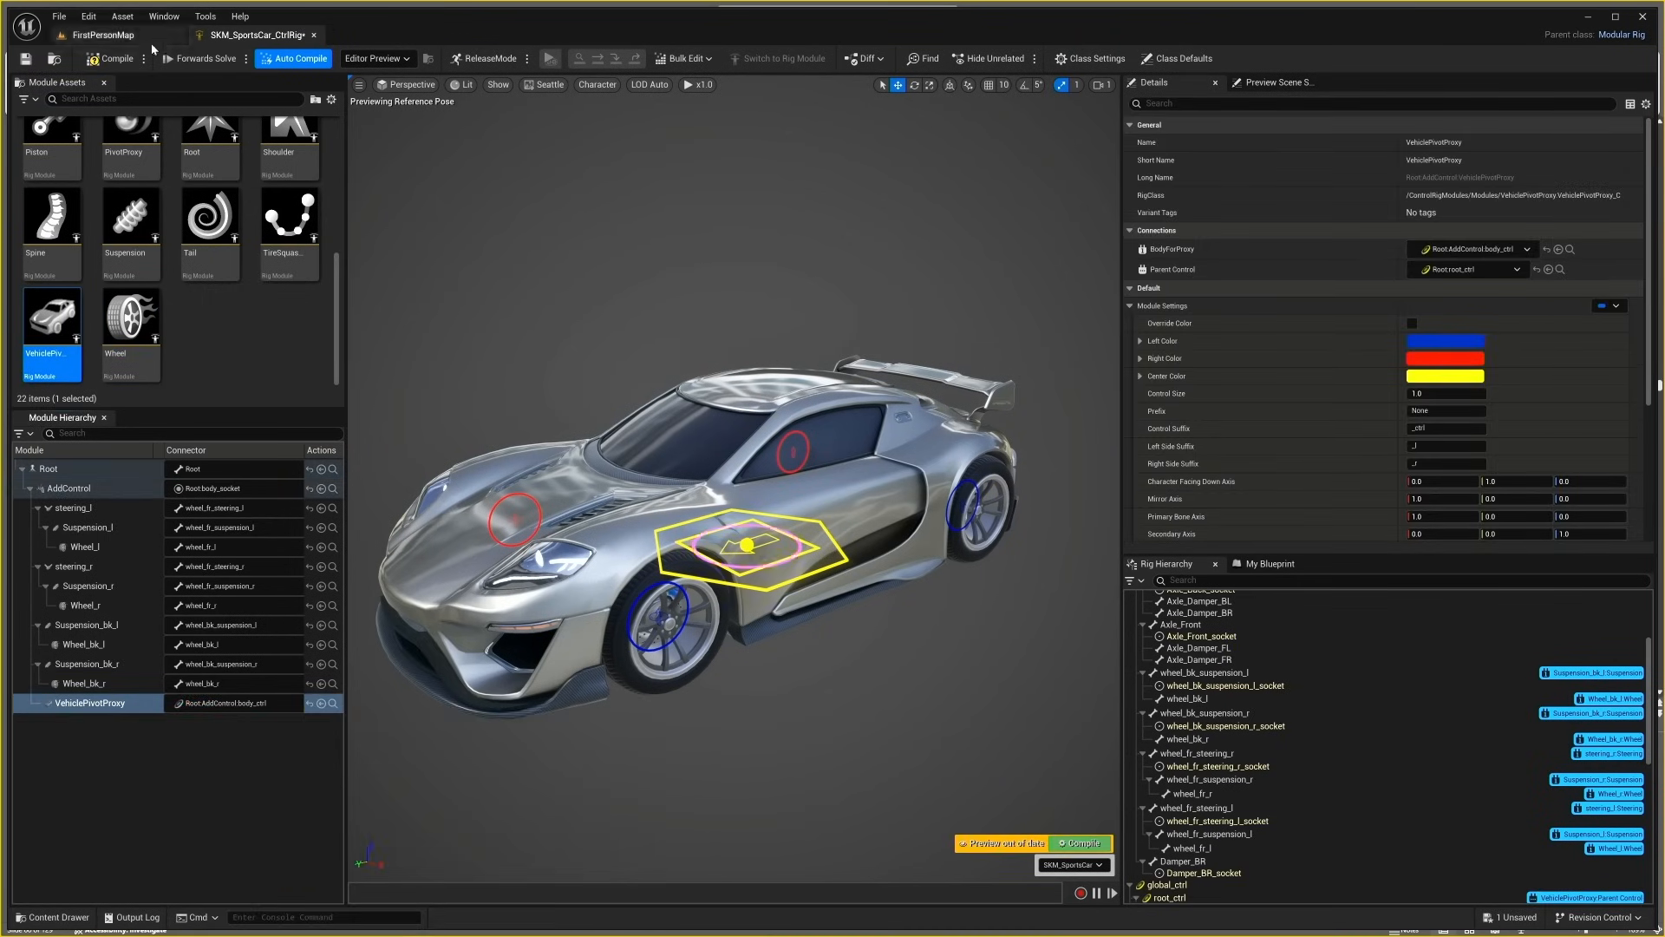
click(125, 59)
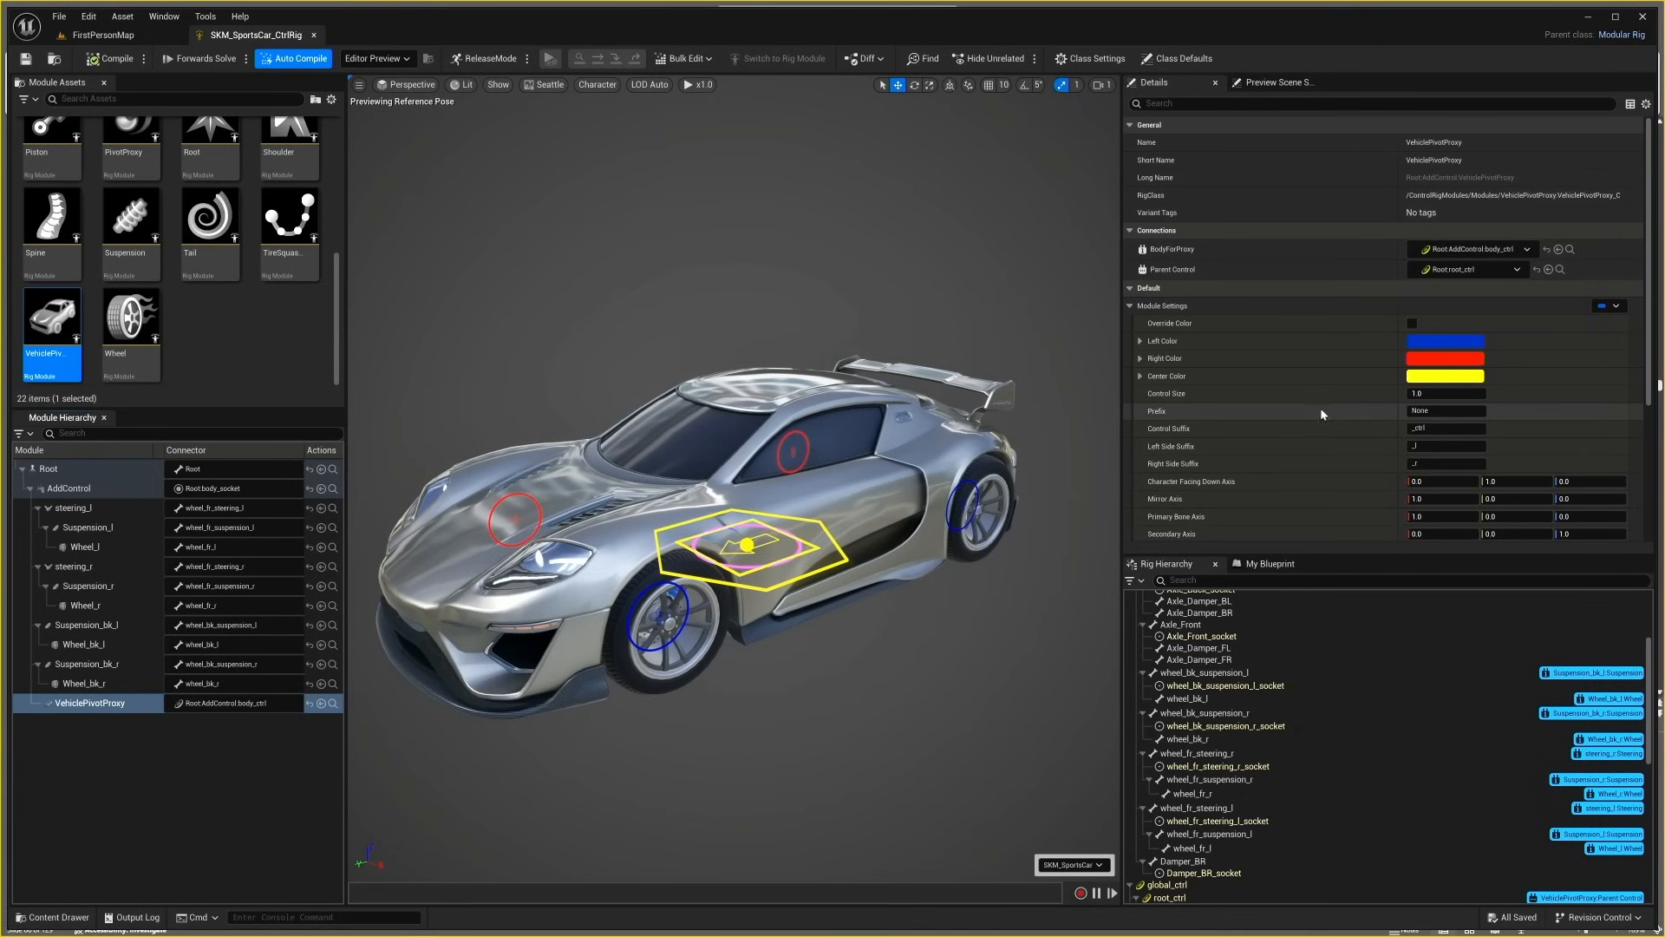
- Set the VehiclePivotProxy module's Scale to 30, after trying 15
click(1130, 305)
click(1455, 323)
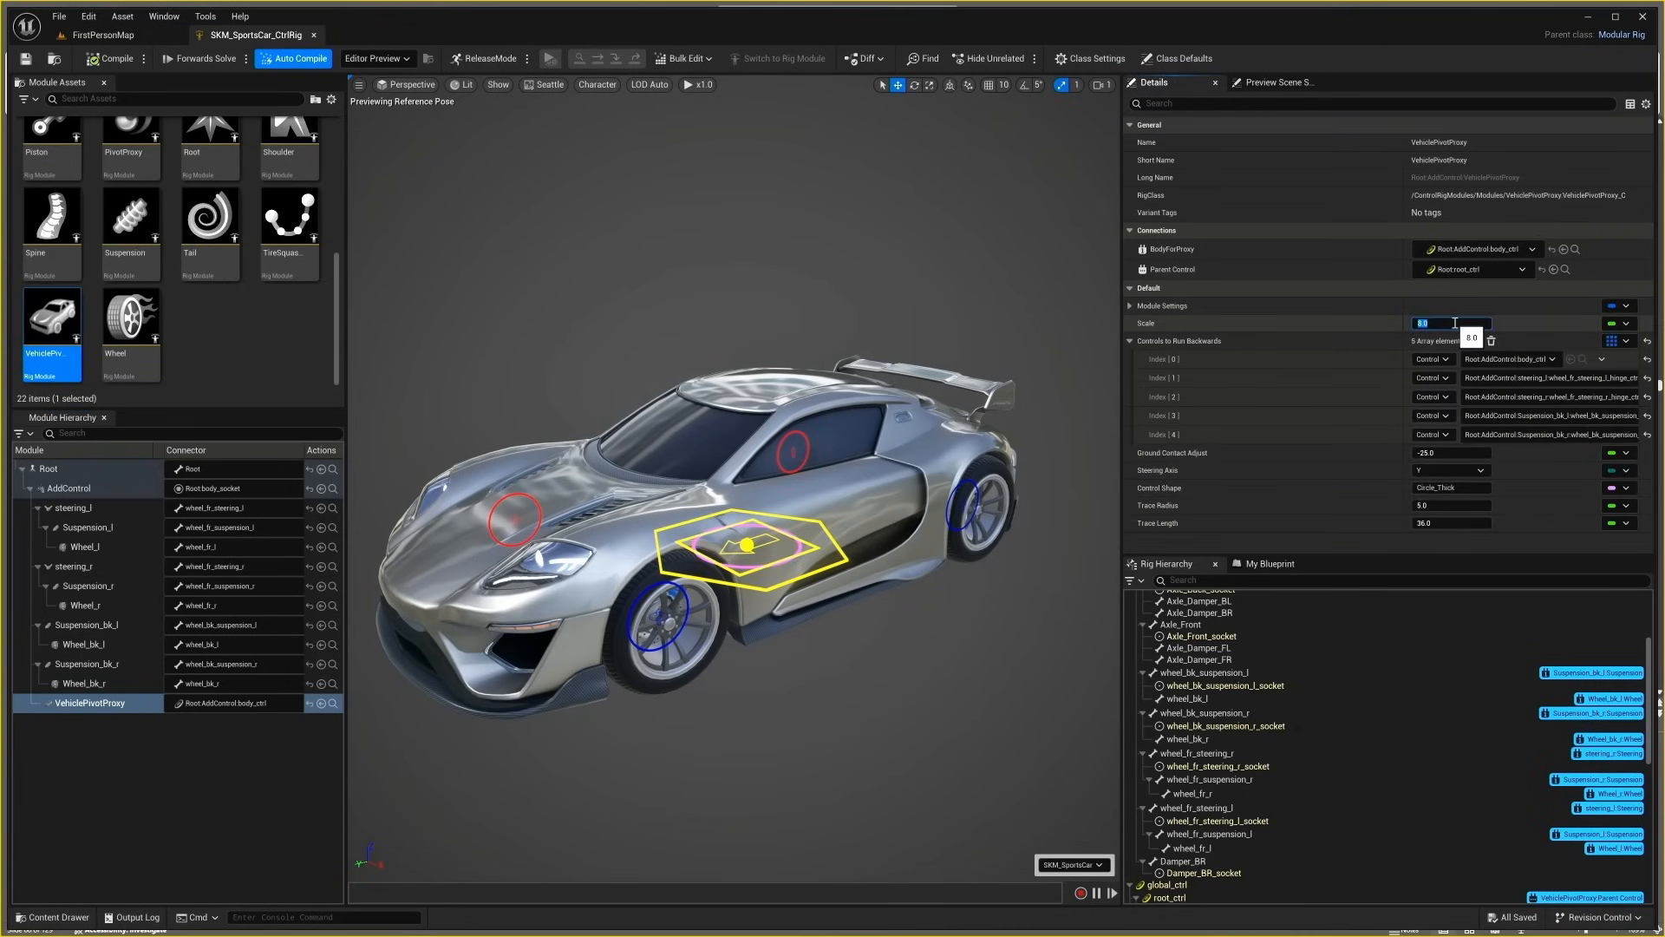
text(15)
key(Return)
text(30)
key(Return)
- Test the pink BodyProxy control by moving it sideways and upward, undoing each move
click(876, 635)
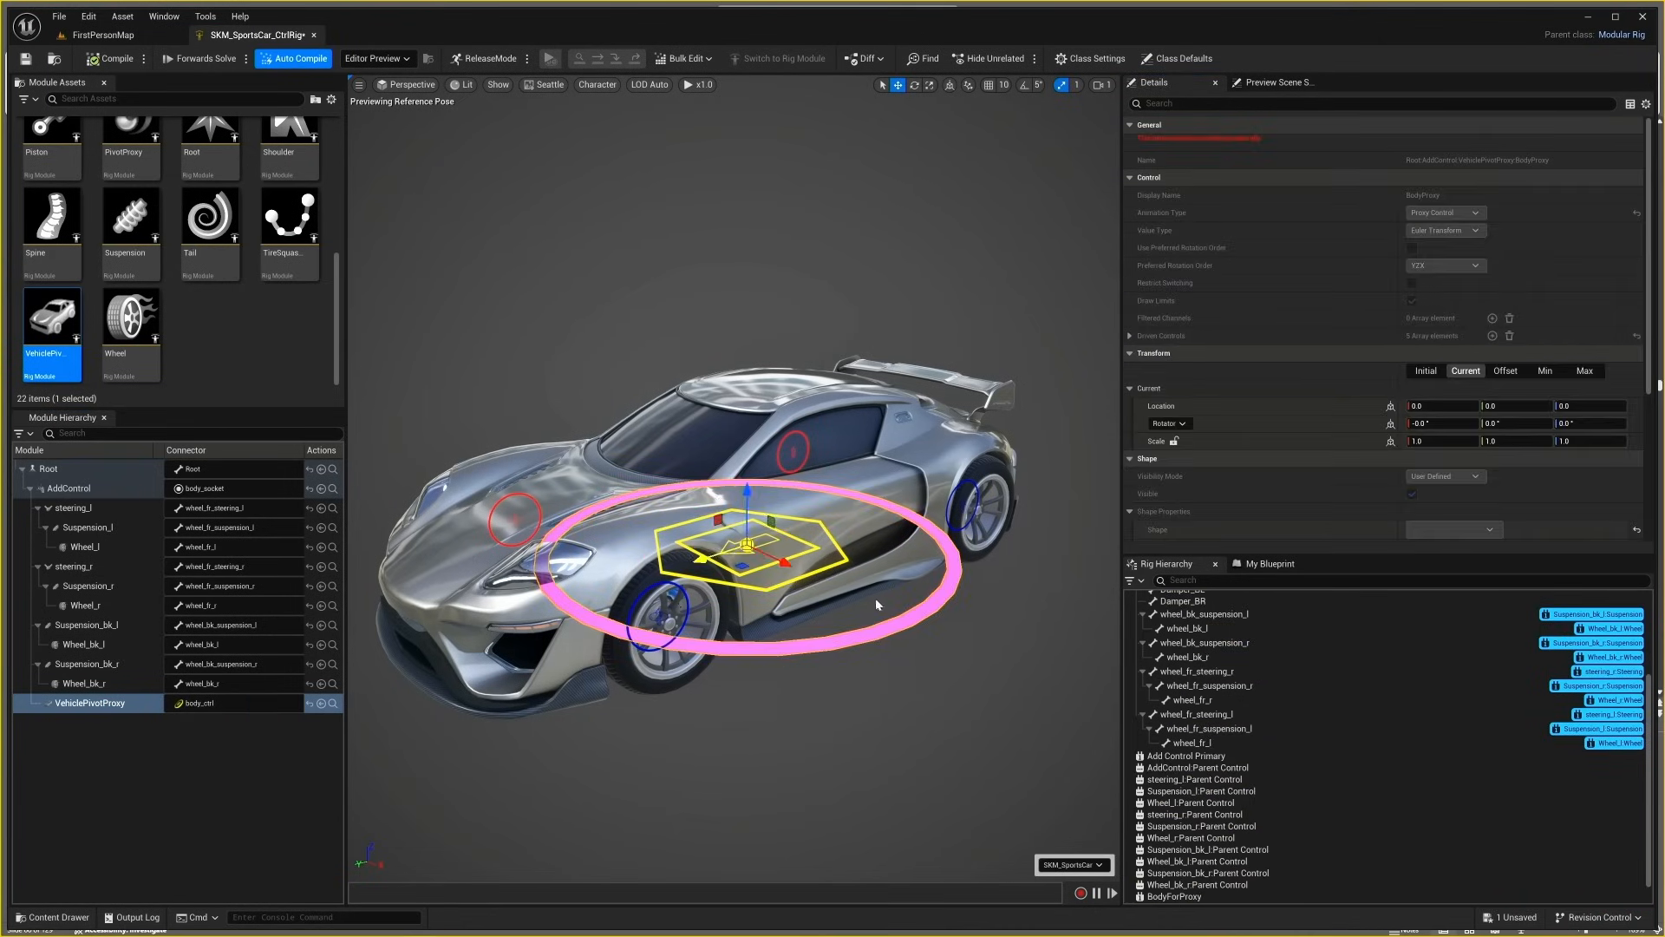
mouse_move(765, 568)
mouse_down()
mouse_move(694, 563)
mouse_move(785, 568)
mouse_up()
key(ctrl+z)
key(w)
mouse_move(748, 506)
mouse_down()
mouse_move(748, 523)
mouse_move(747, 493)
mouse_up()
key(ctrl+z)
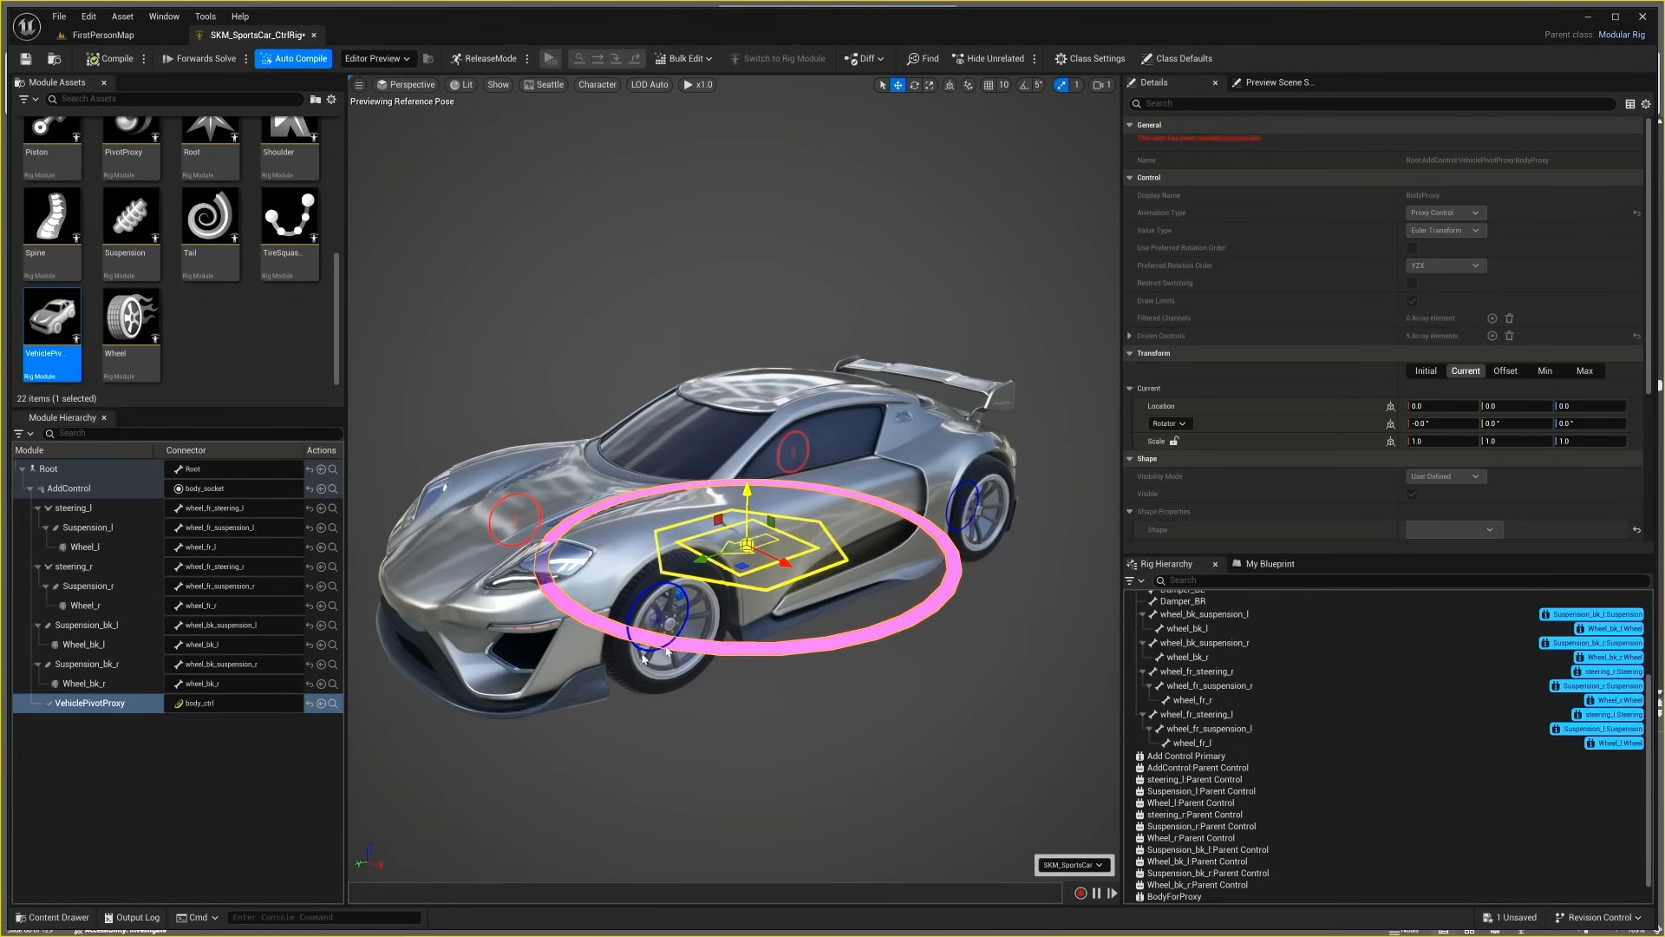
- Add two elements to the VehiclePivotProxy module's Controls to Run Backwards array
click(97, 703)
scroll(1335, 425, down, 5)
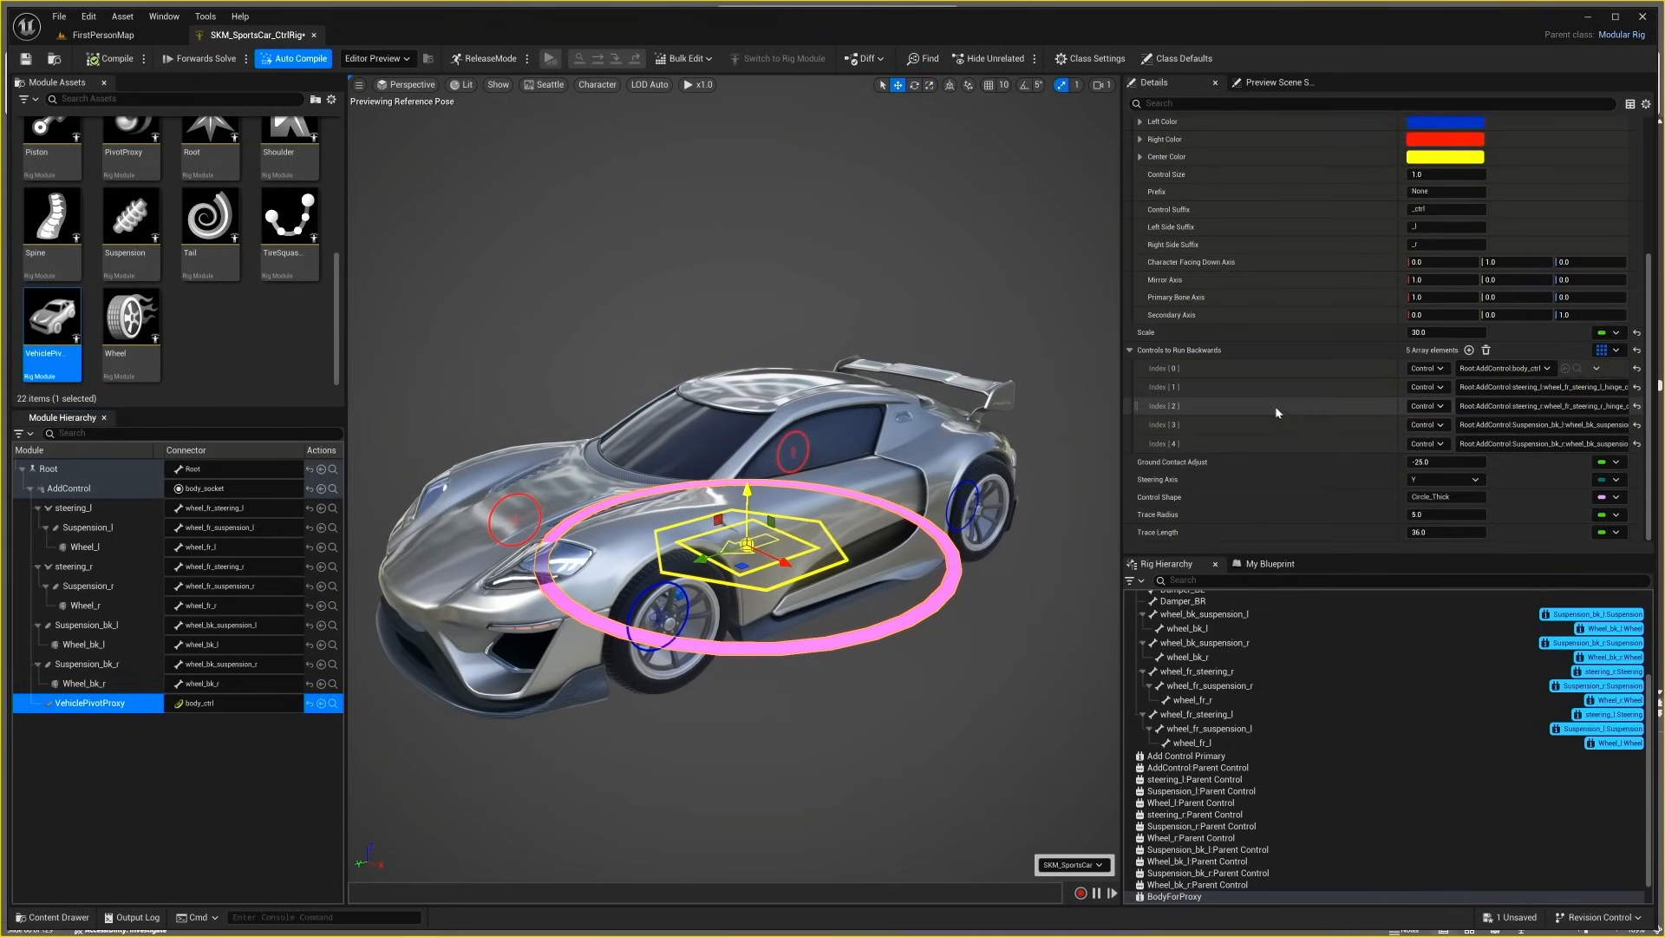
drag(1122, 387, 1029, 387)
click(1425, 349)
click(1425, 350)
- Identify the front suspension controls and their modules to fill the empty Controls to Run Backwards entries of VehiclePivotProxy
scroll(590, 694, up, 5)
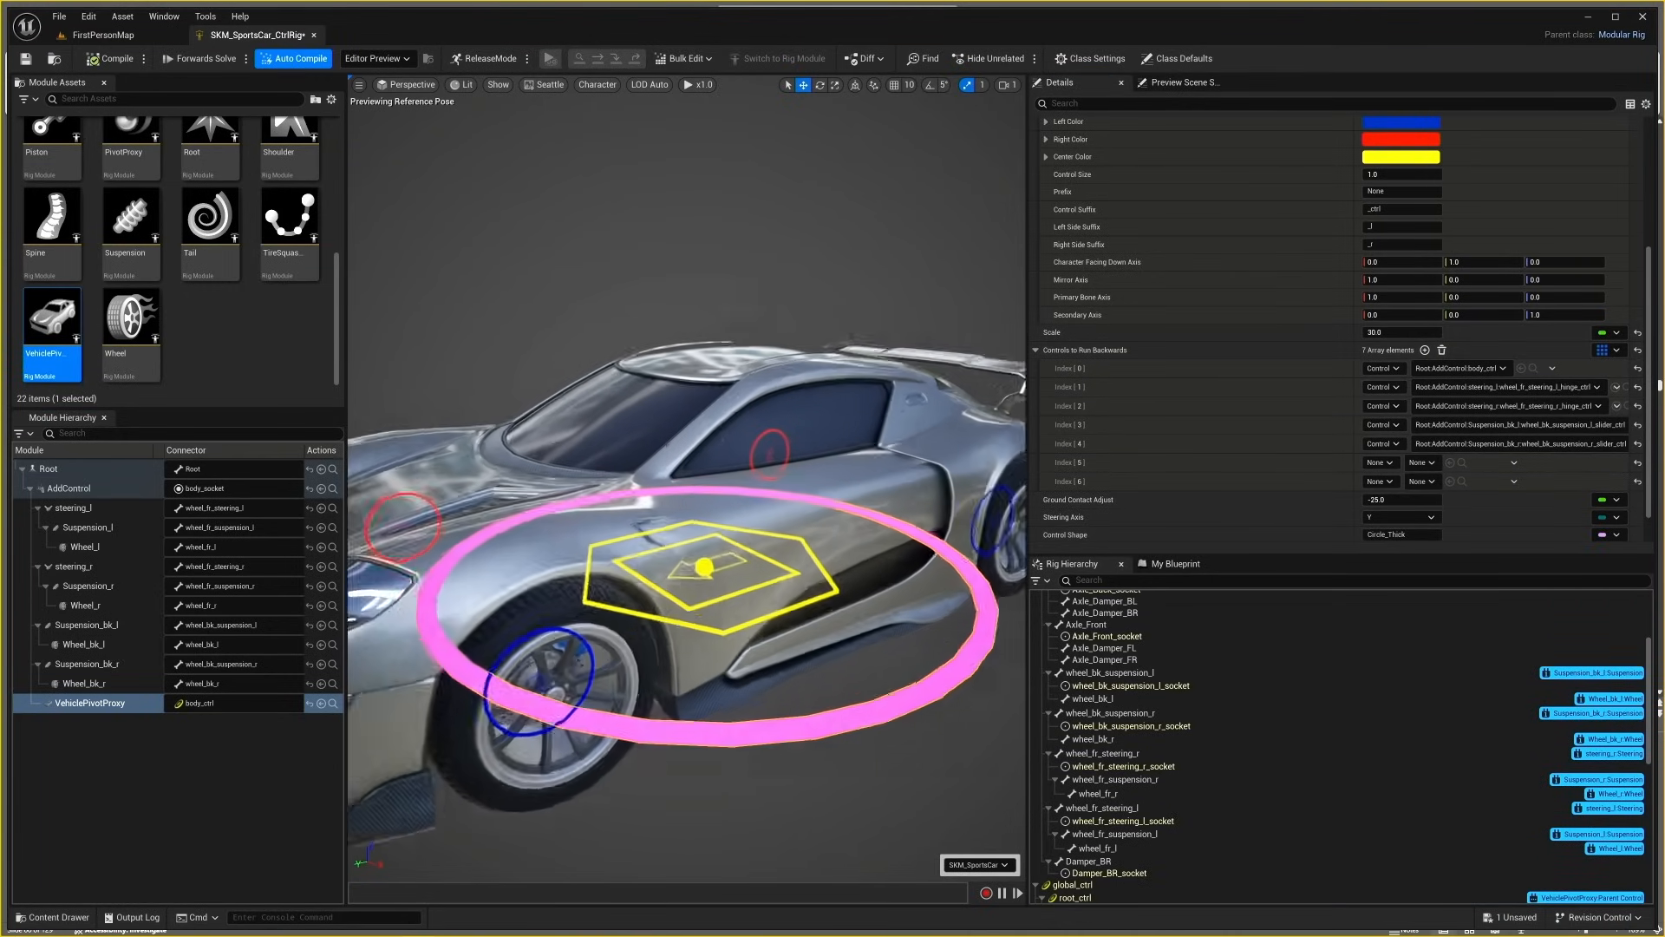
click(520, 711)
click(142, 700)
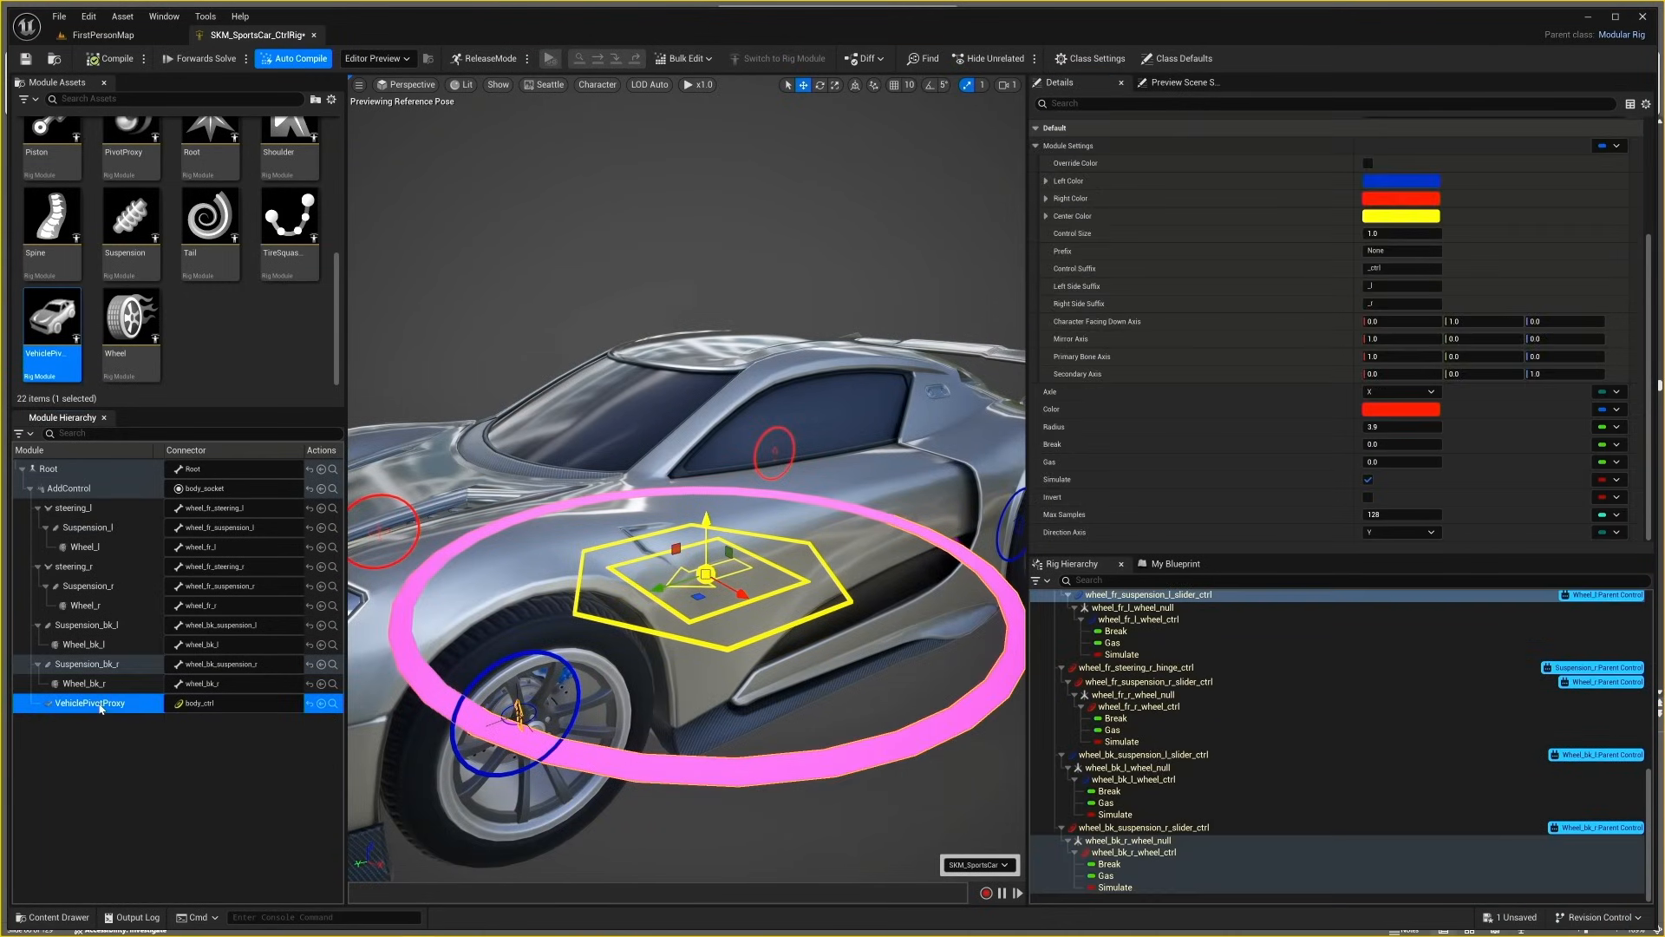
mouse_move(617, 631)
alt+mouse_down()
mouse_move(486, 631)
mouse_move(618, 630)
alt+mouse_up()
click(609, 667)
click(100, 587)
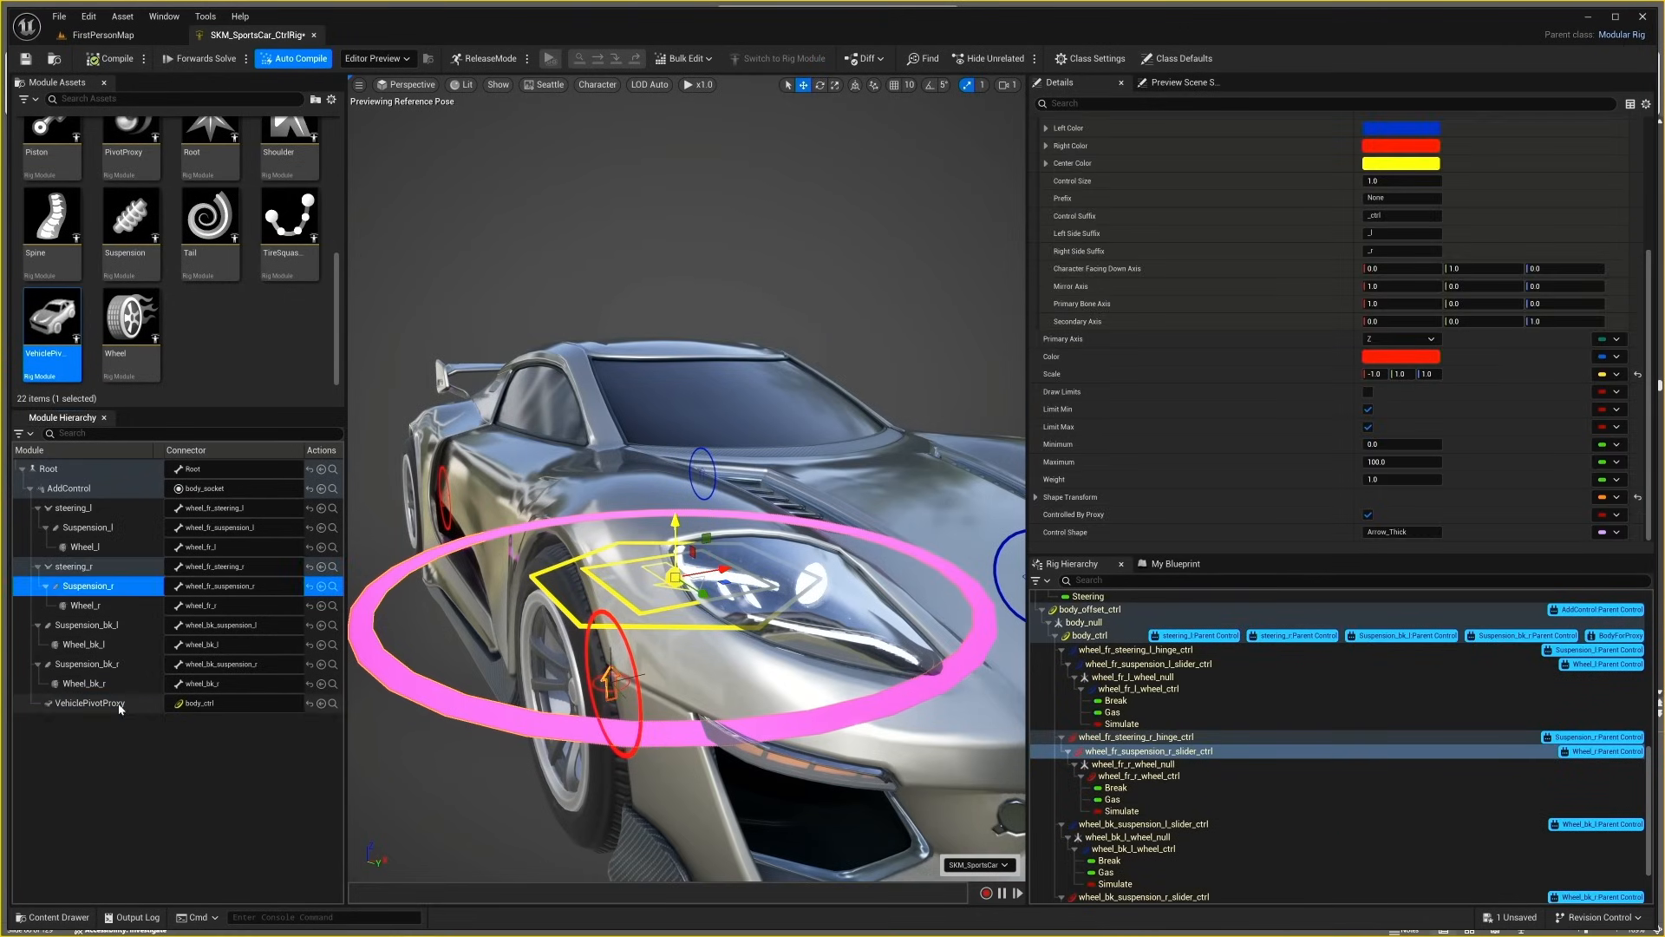
click(119, 704)
click(1450, 488)
- Test the pink BodyProxy control with a downward move, undo the changes and compile the rig
alt+drag(877, 658, 703, 657)
scroll(877, 657, down, 4)
click(854, 622)
drag(701, 496, 692, 573)
key(e)
key(ctrl+z)
key(ctrl+z)
click(111, 58)
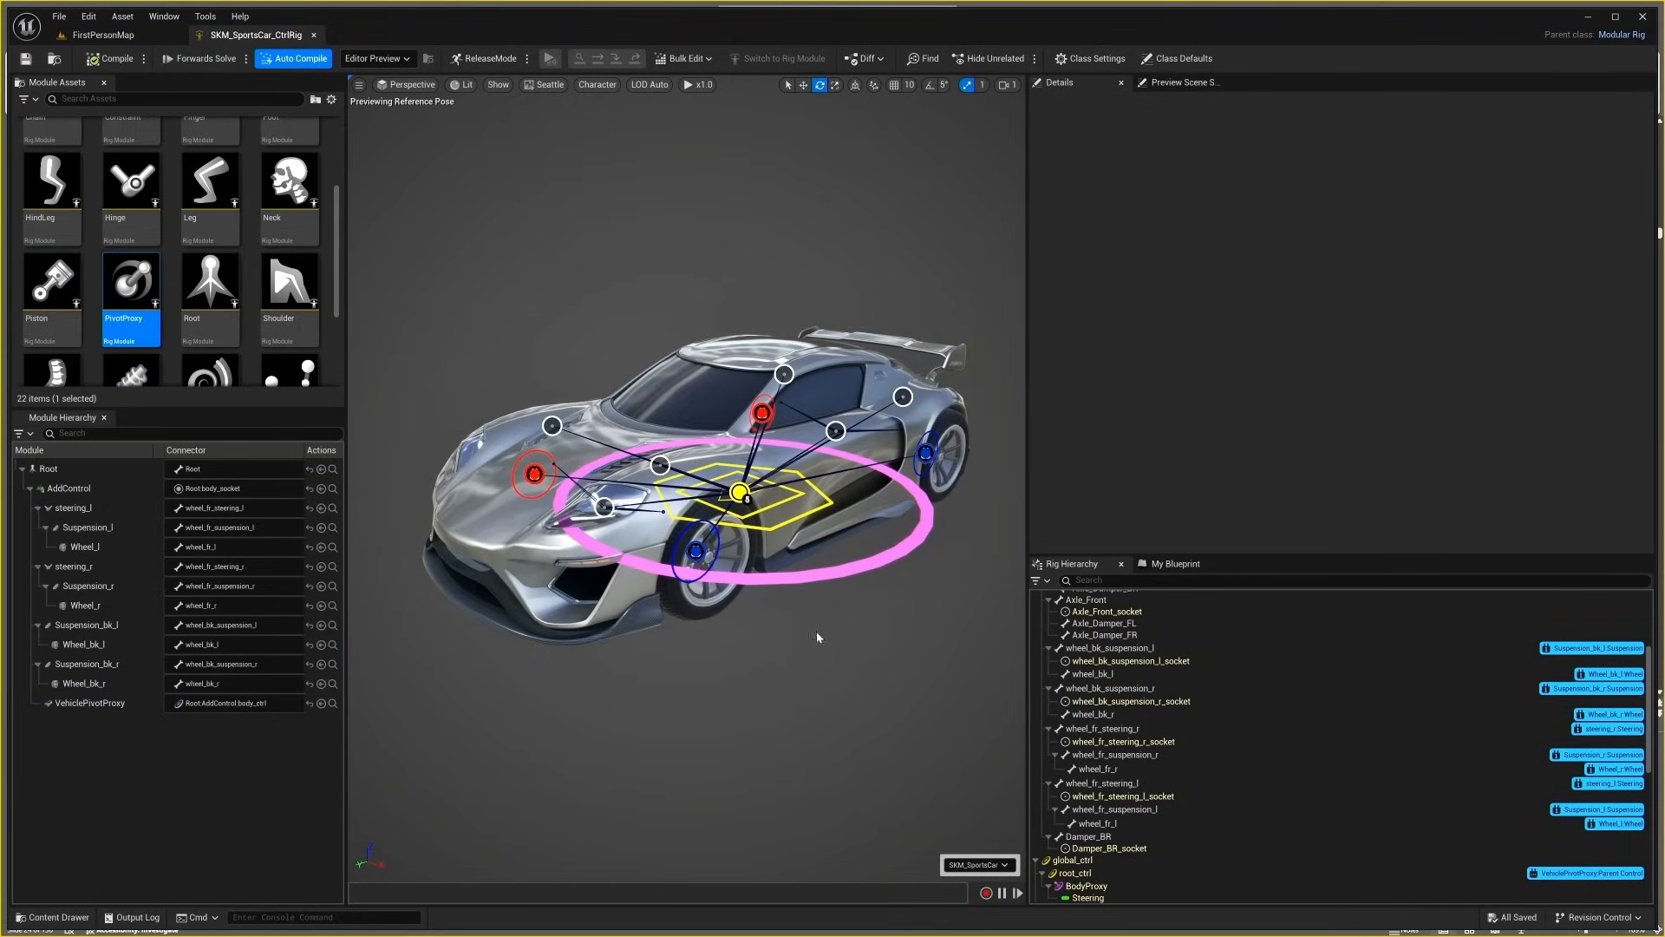
- Add a PivotProxy module named PivotProxy_front, connected to body_ctrl, with Axle_Front as its PivotSource
drag(135, 293, 87, 469)
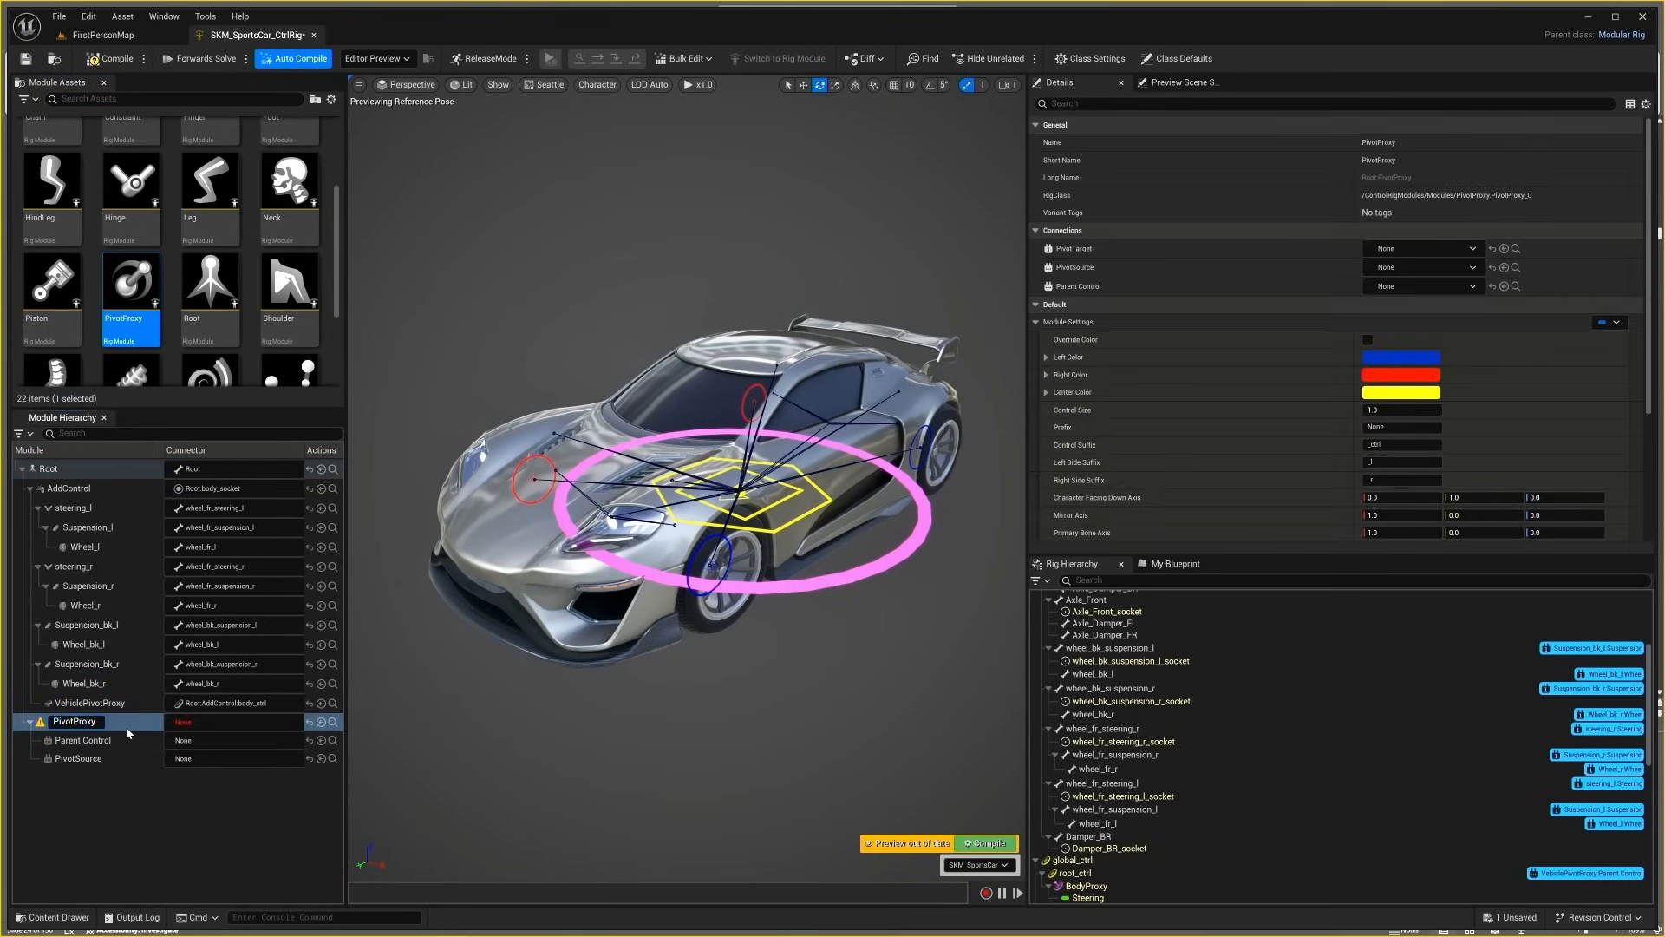
click(212, 722)
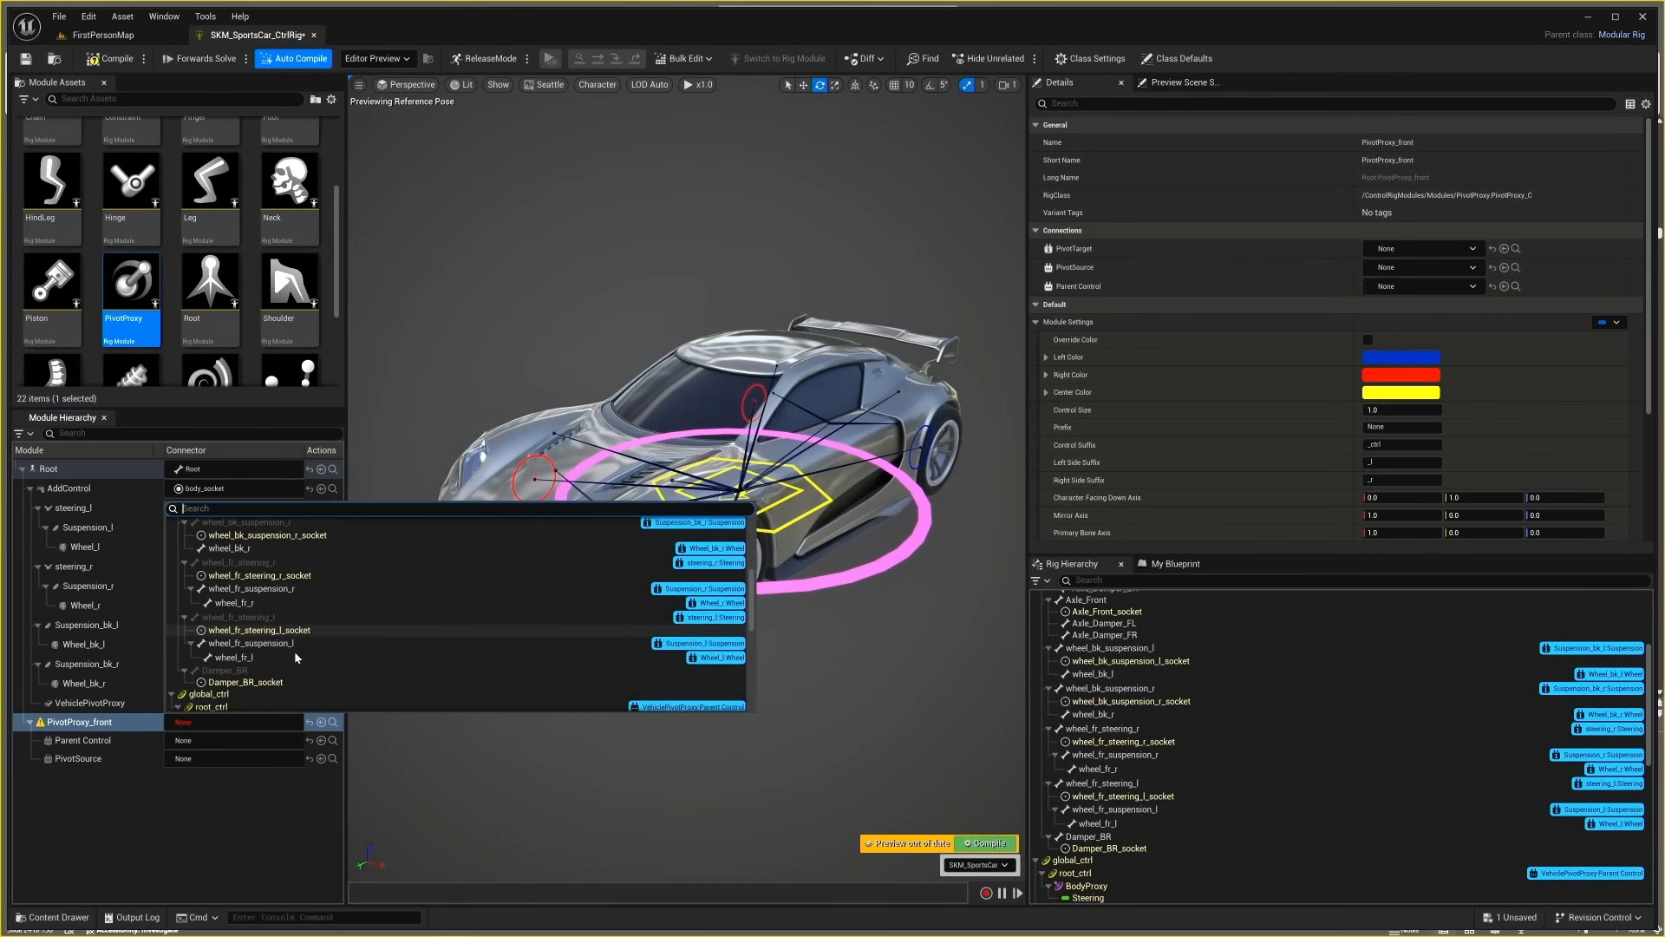
click(227, 667)
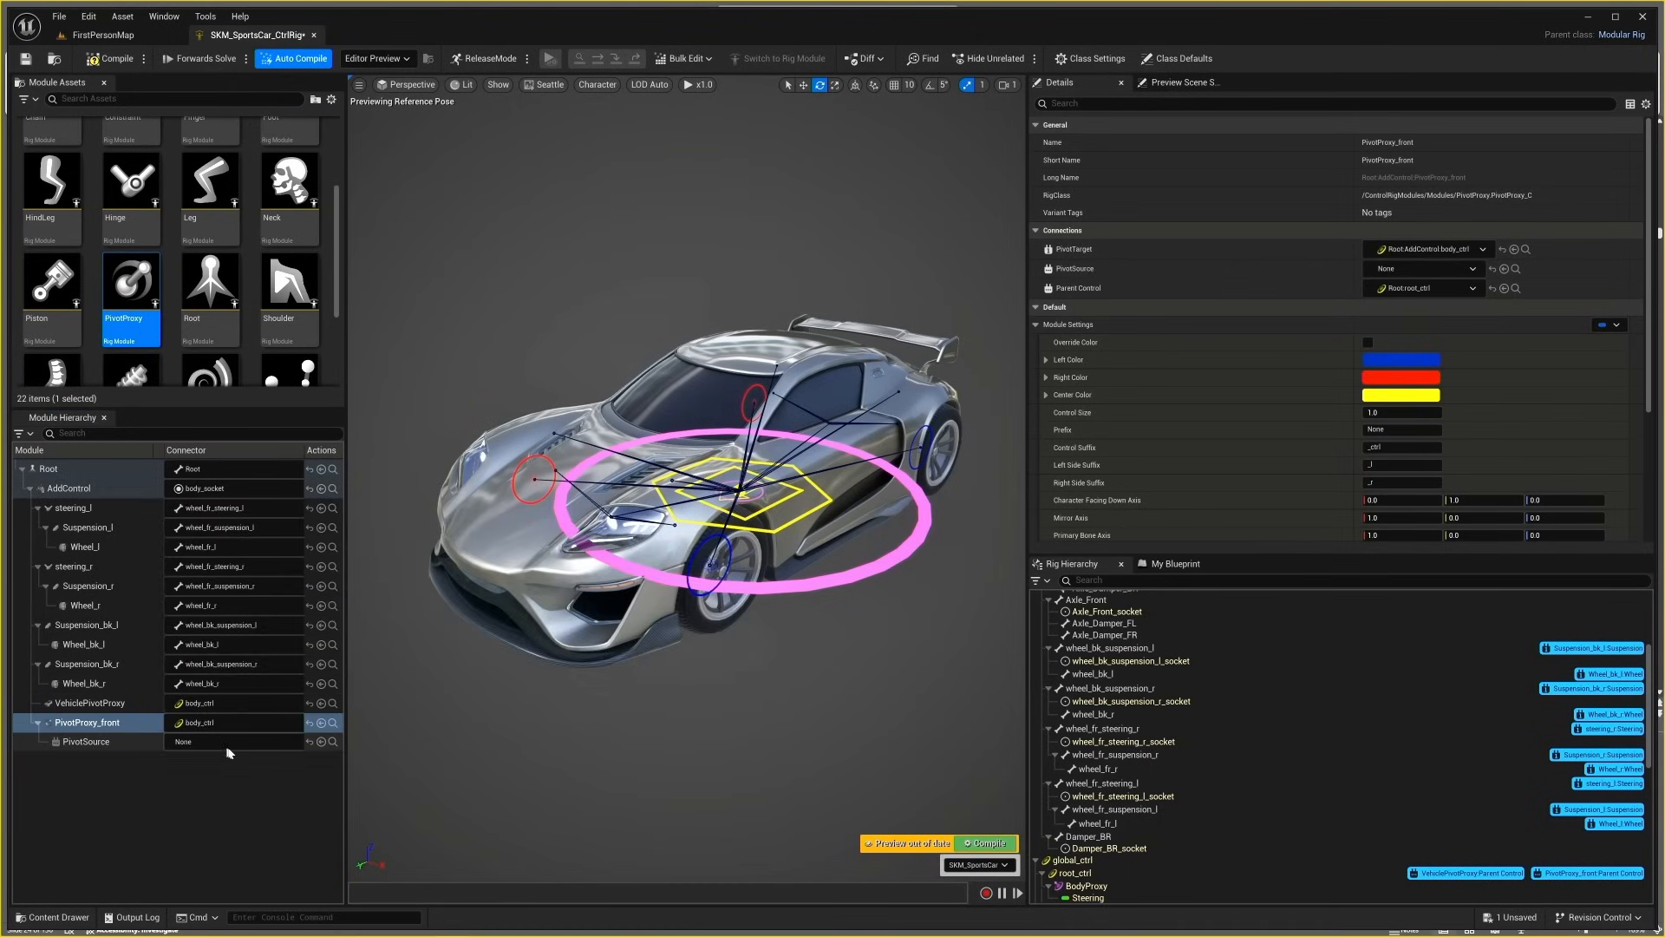
click(1086, 600)
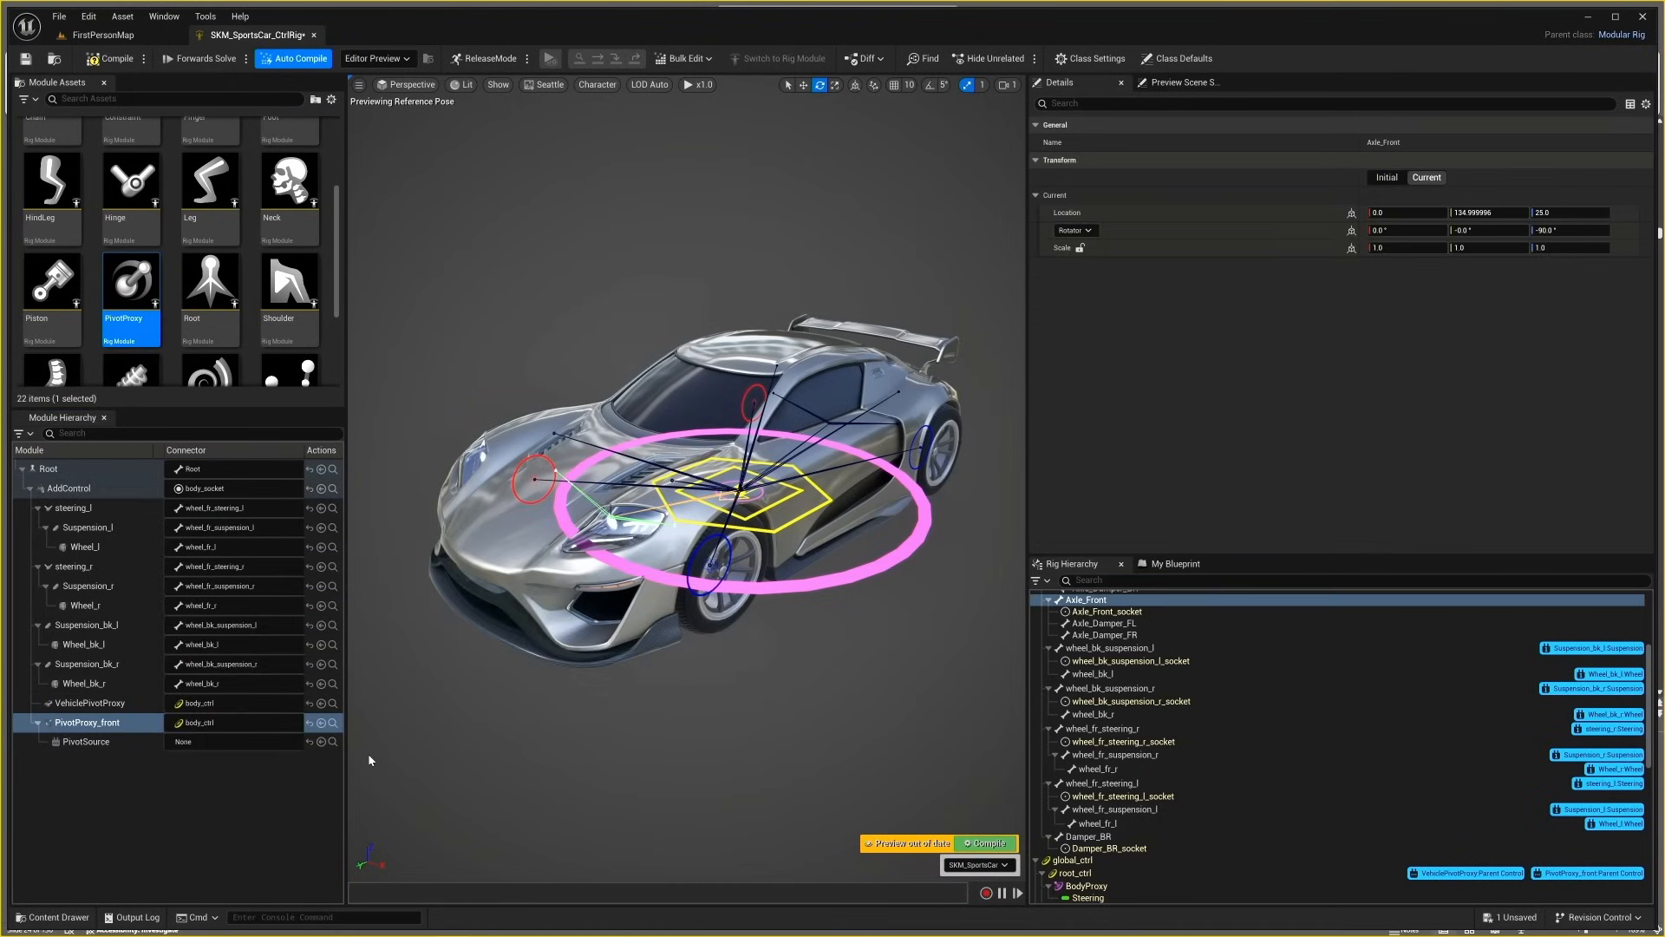
click(322, 741)
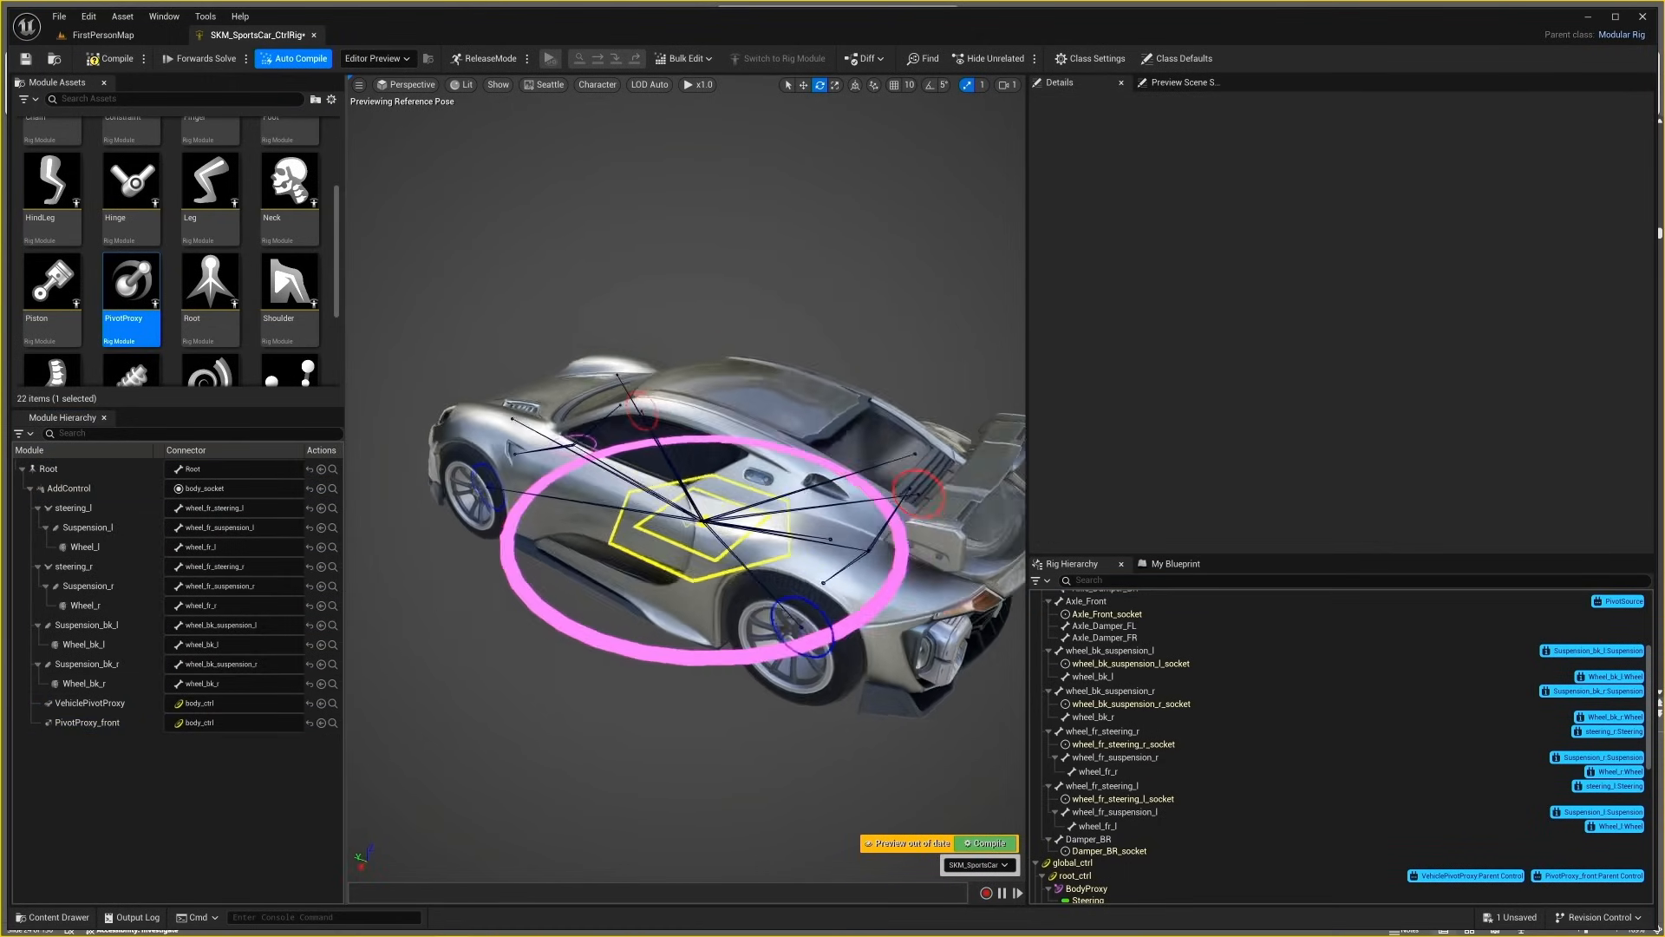
- Set PivotProxy_front's Control Size to 6, after trying 2, 5 and 7
click(87, 723)
scroll(1335, 427, down, 3)
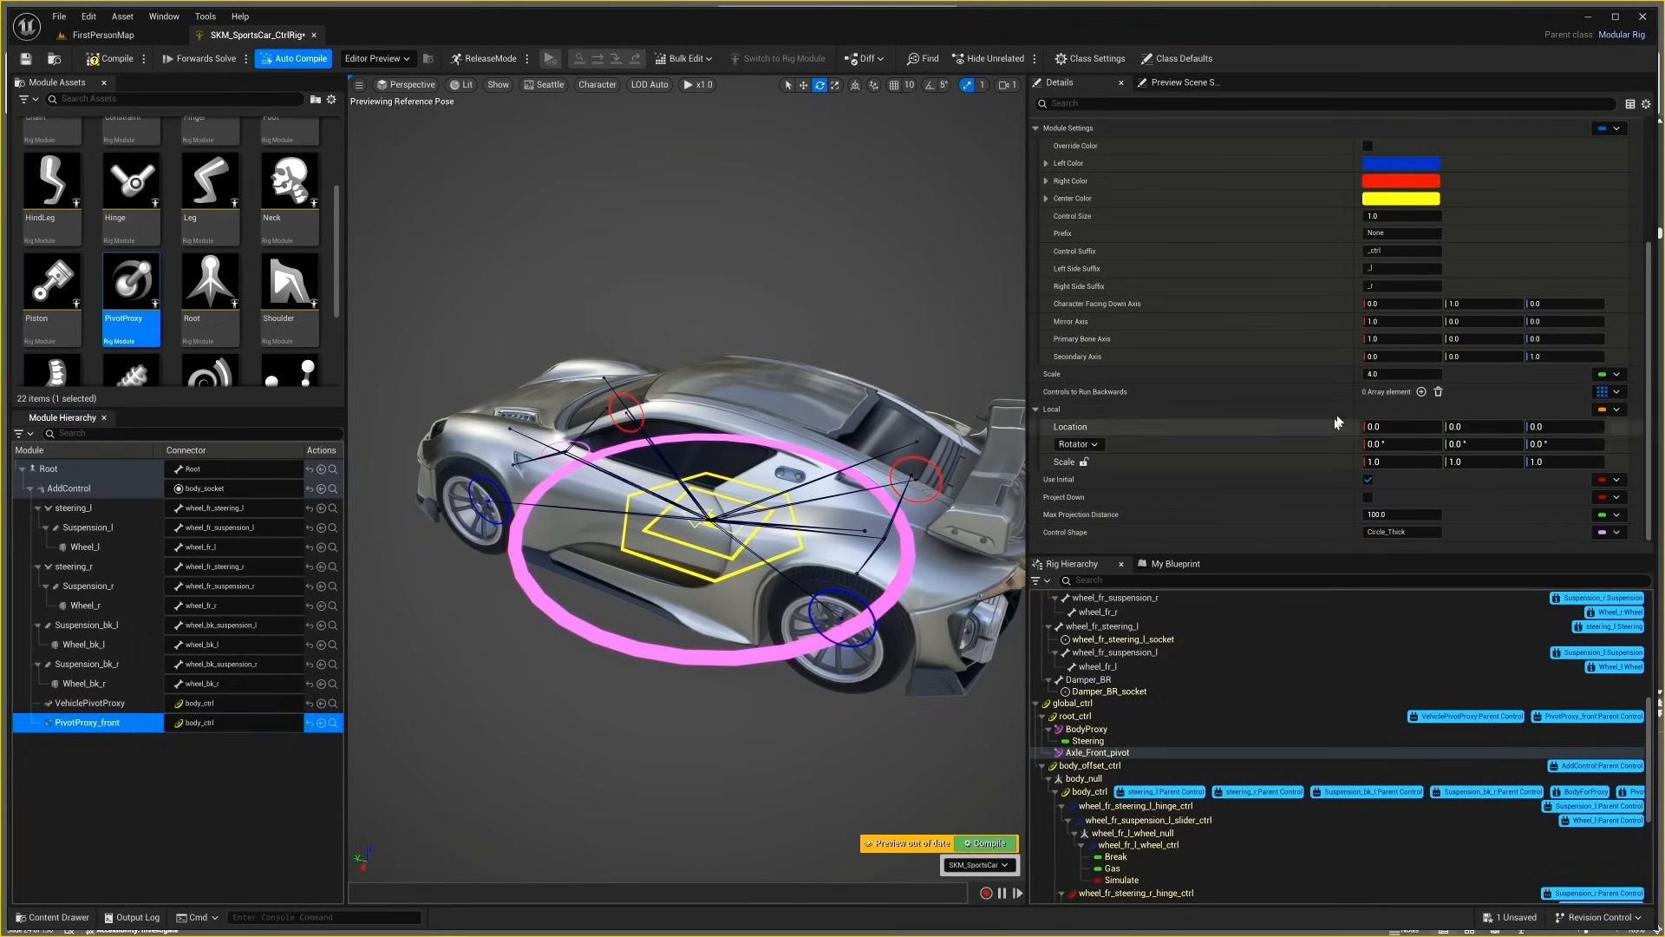
click(1393, 218)
text(2)
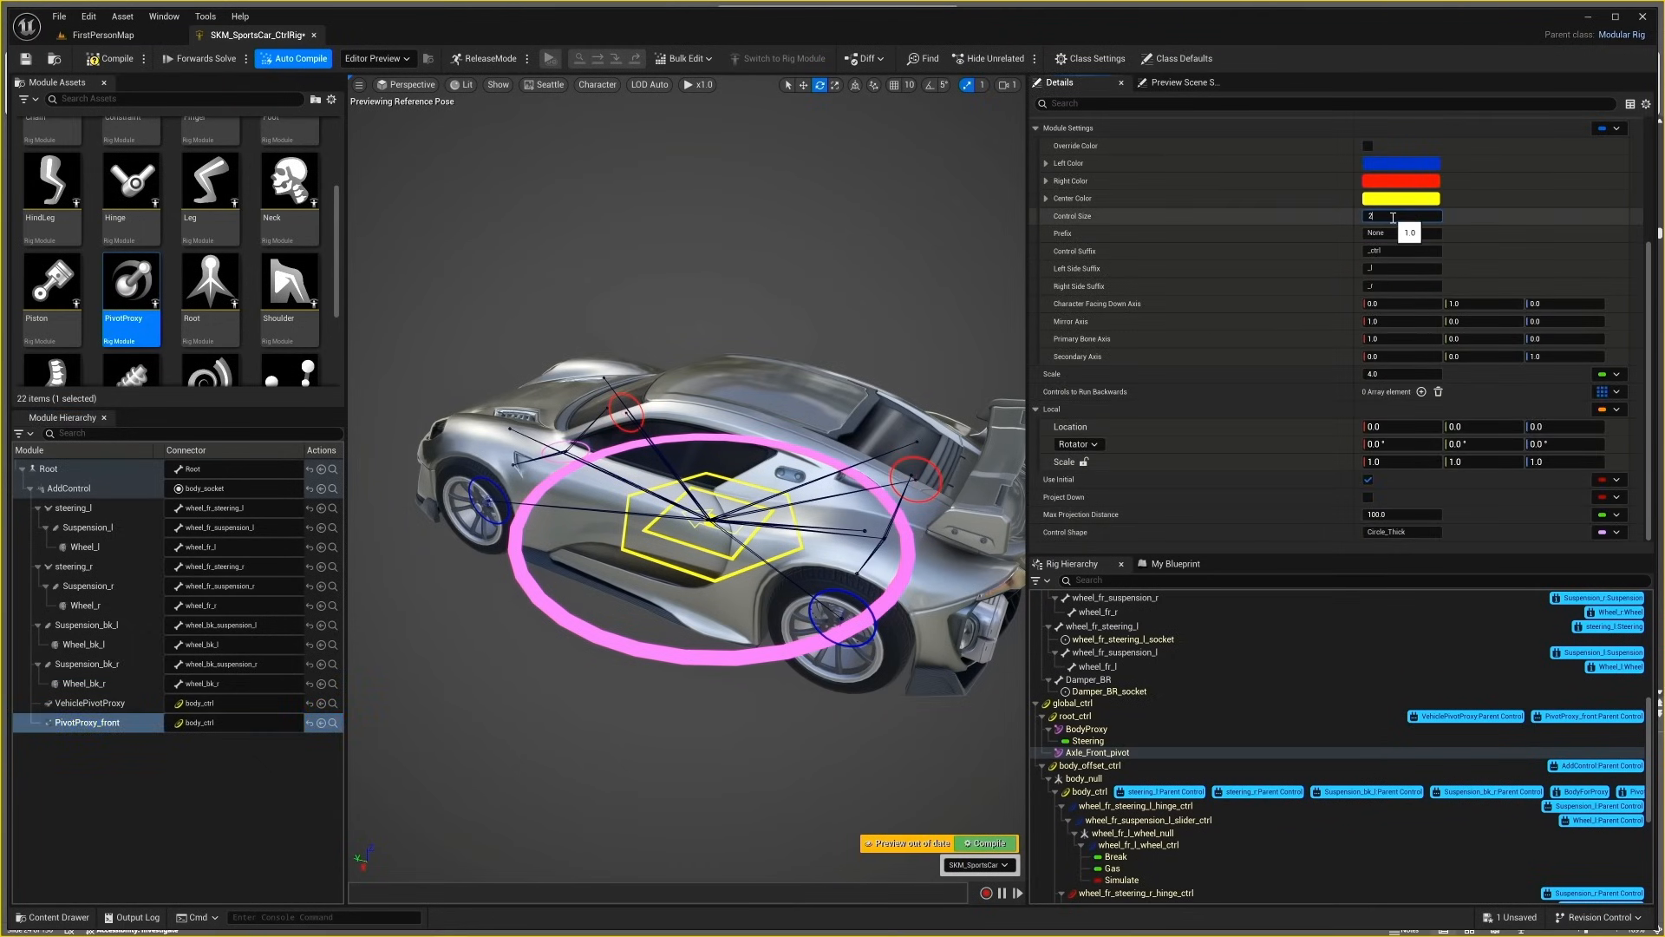
key(Return)
text(4)
text(5)
key(Return)
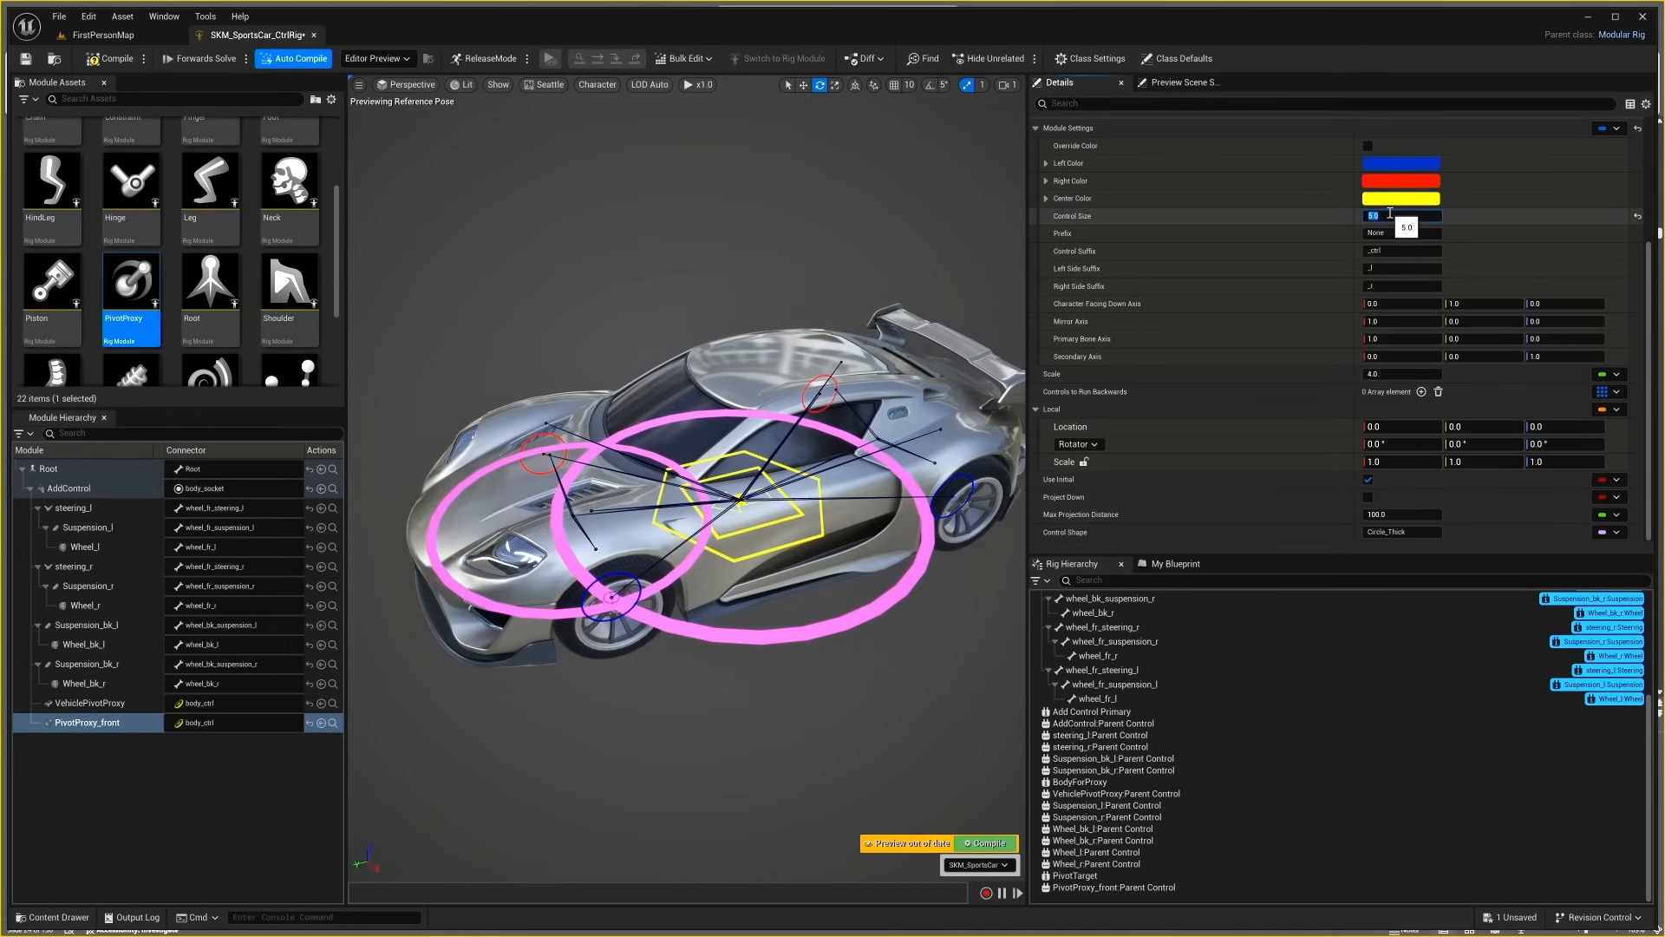
text(7)
key(Return)
text(6)
key(Return)
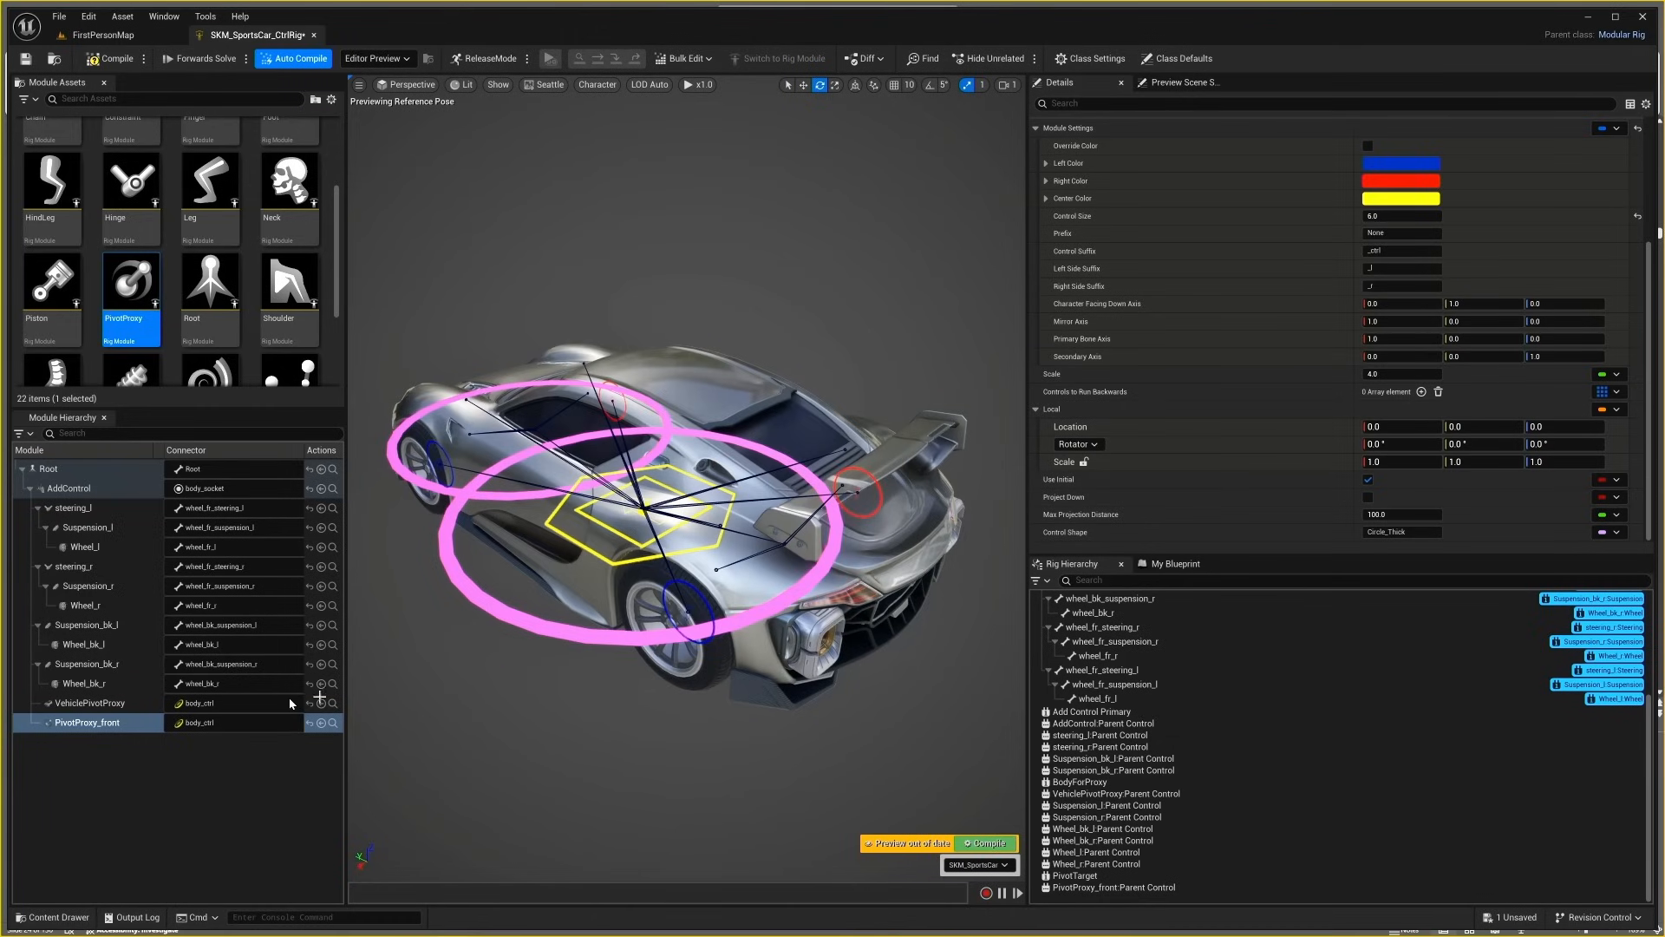
- Add a second PivotProxy module, connected to body_ctrl, with Axle_Back as its PivotSource
drag(133, 264, 95, 520)
click(235, 741)
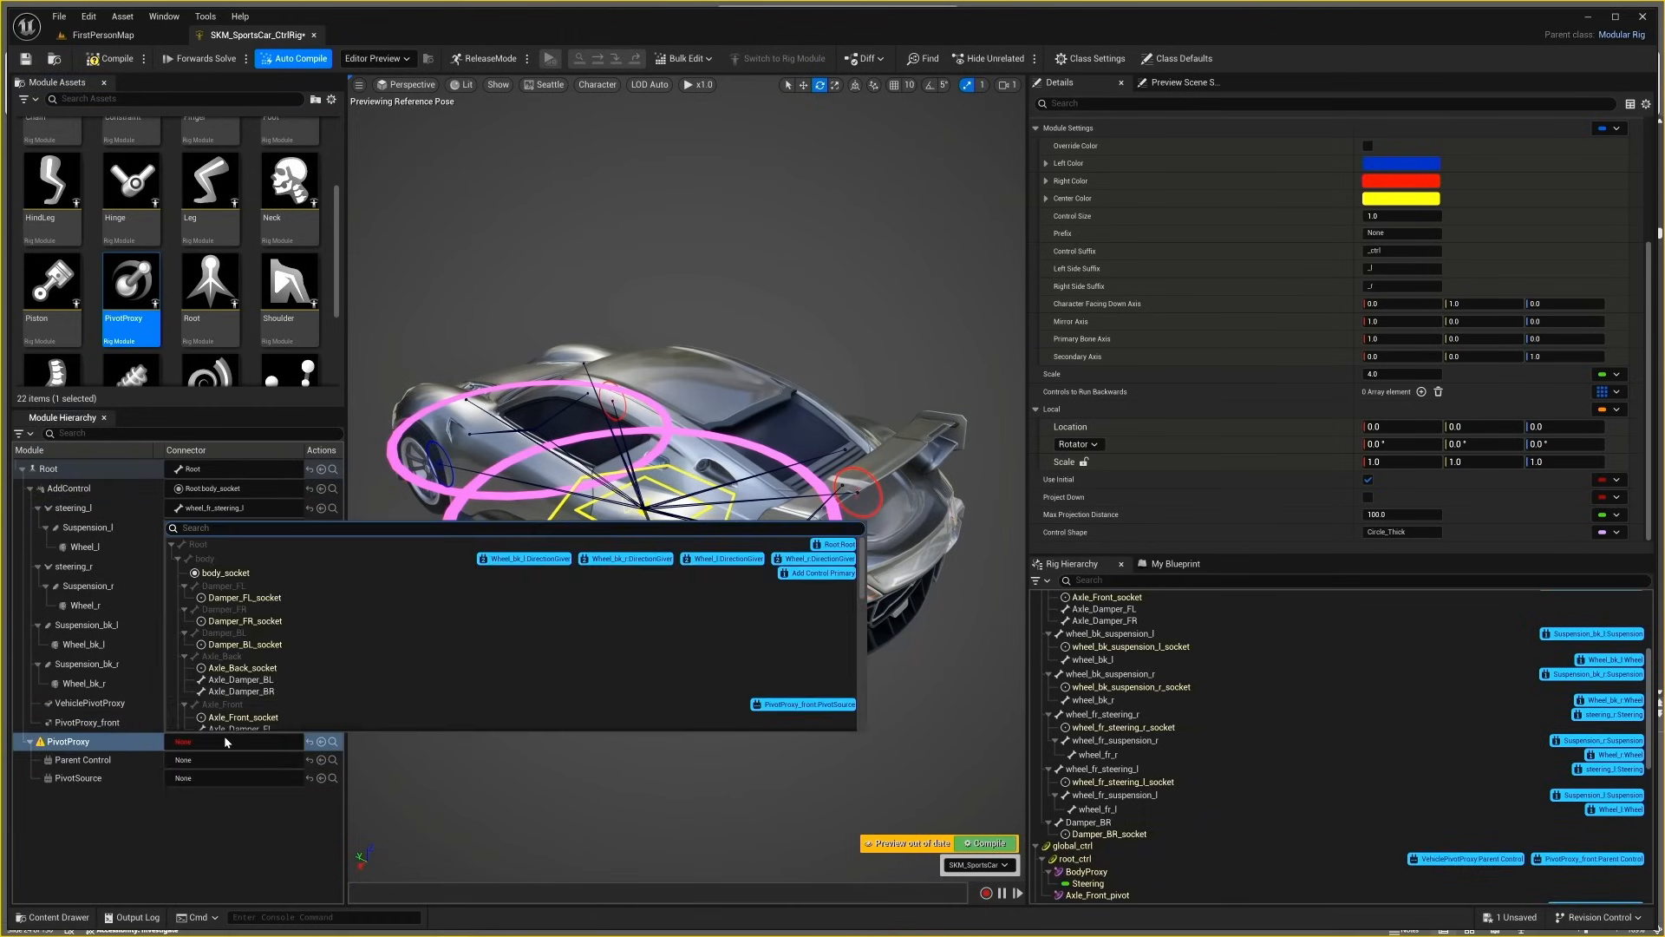
scroll(310, 679, down, 3)
click(245, 621)
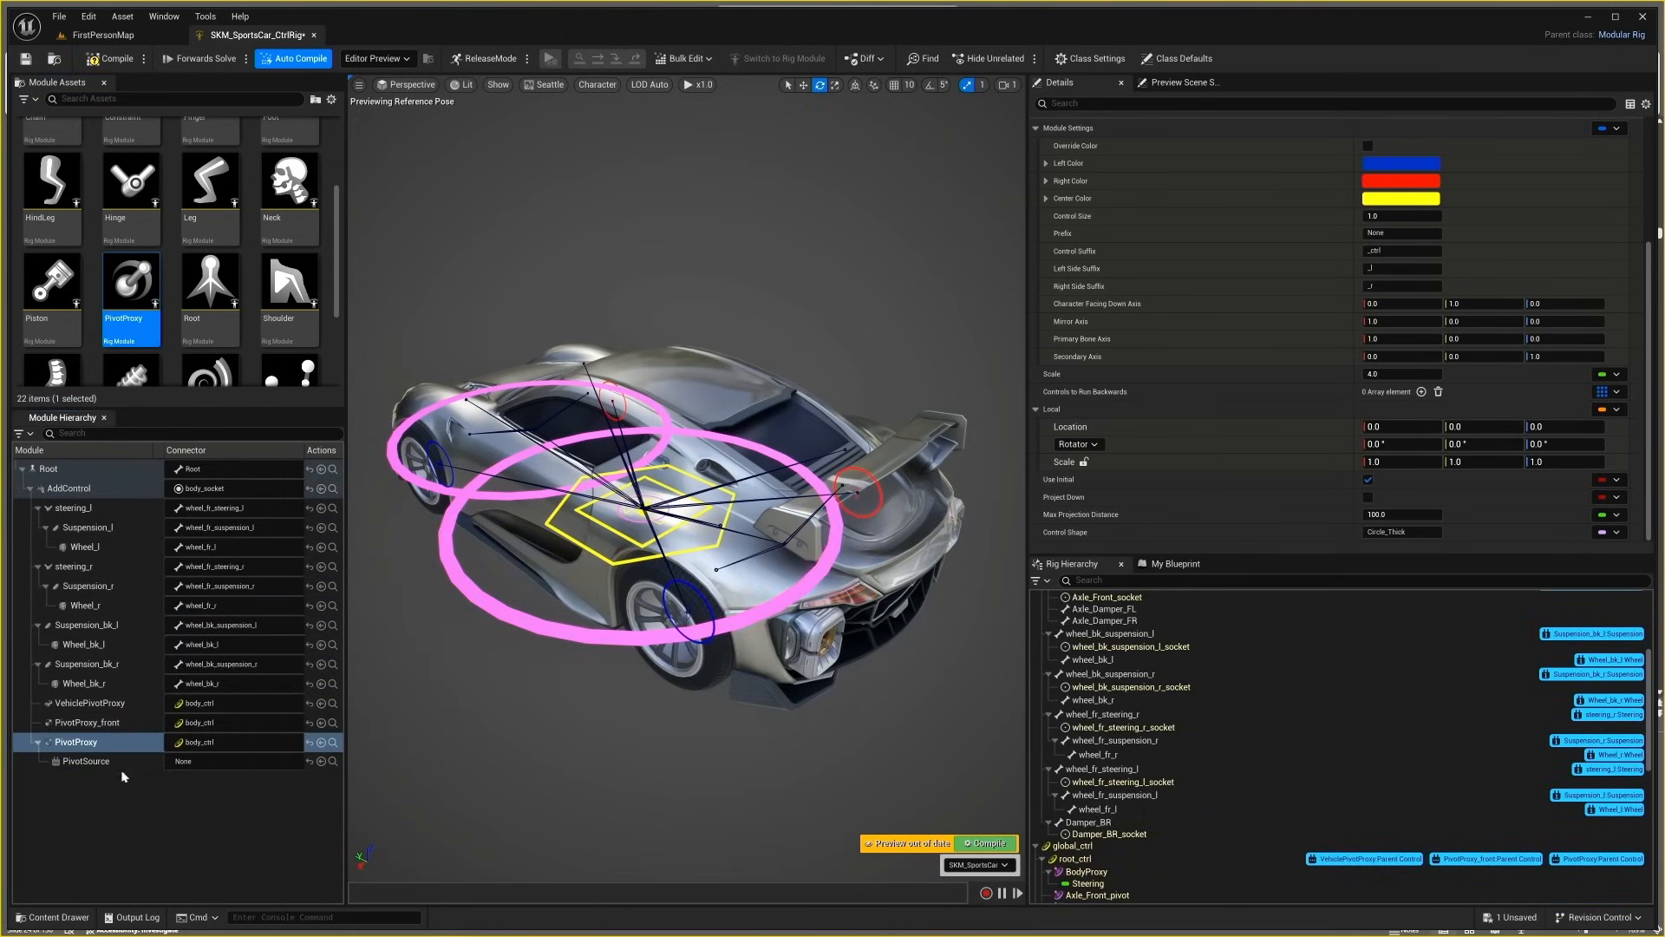
click(117, 764)
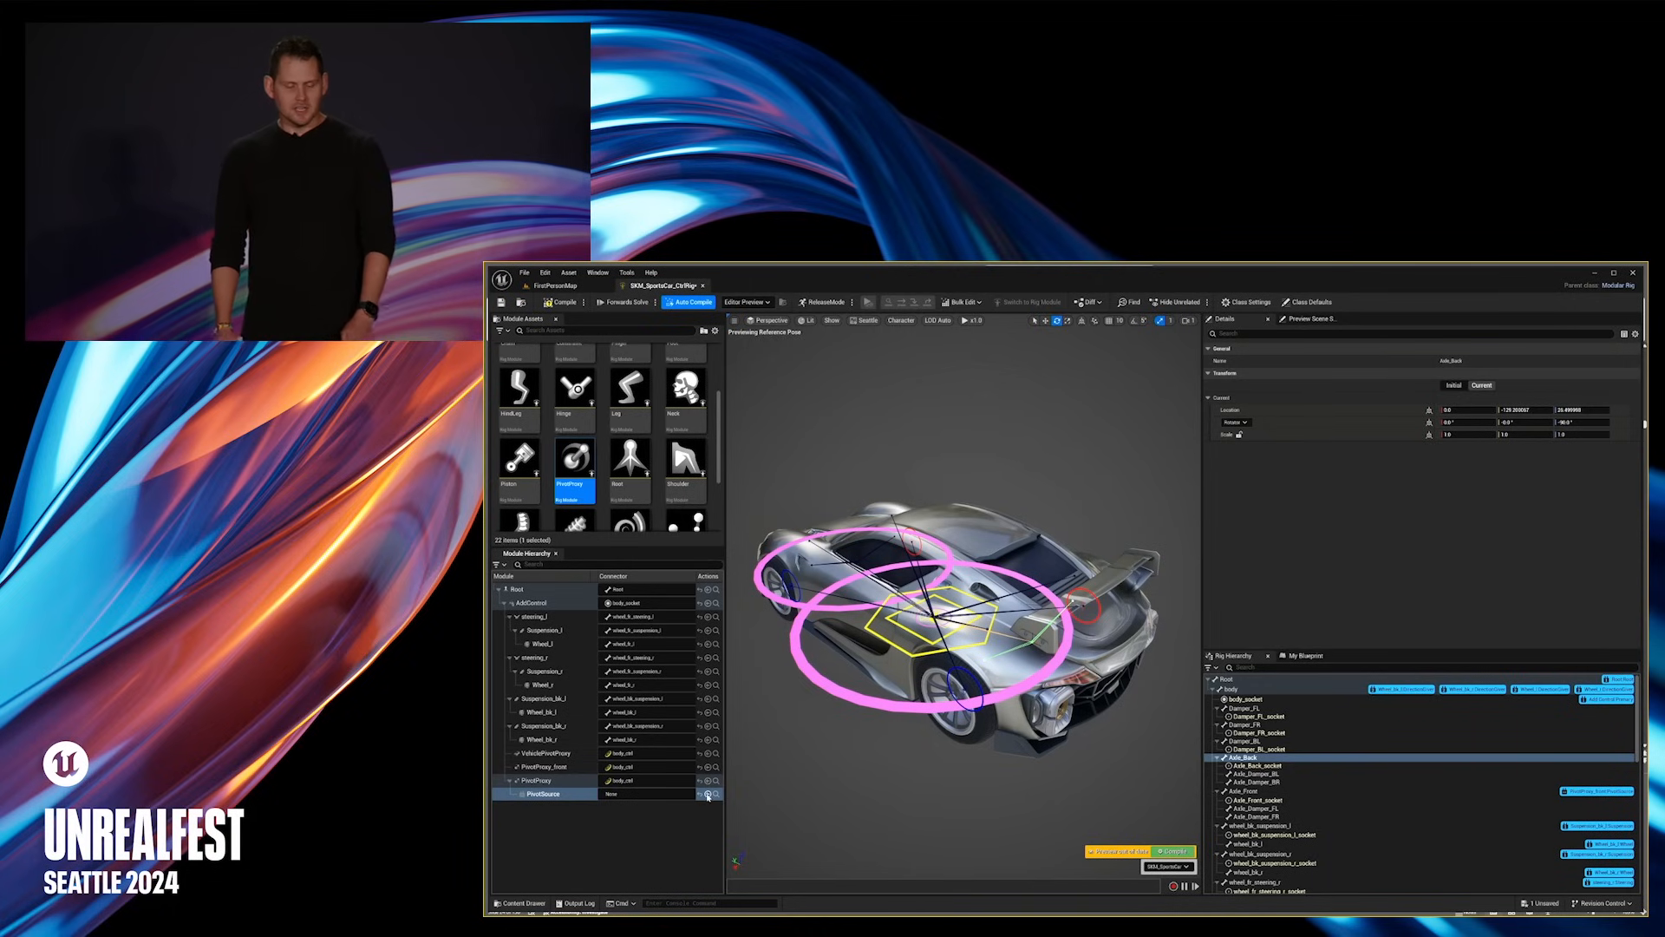
- Set the rear PivotProxy module's Control Size to 6
alt+drag(963, 659, 855, 646)
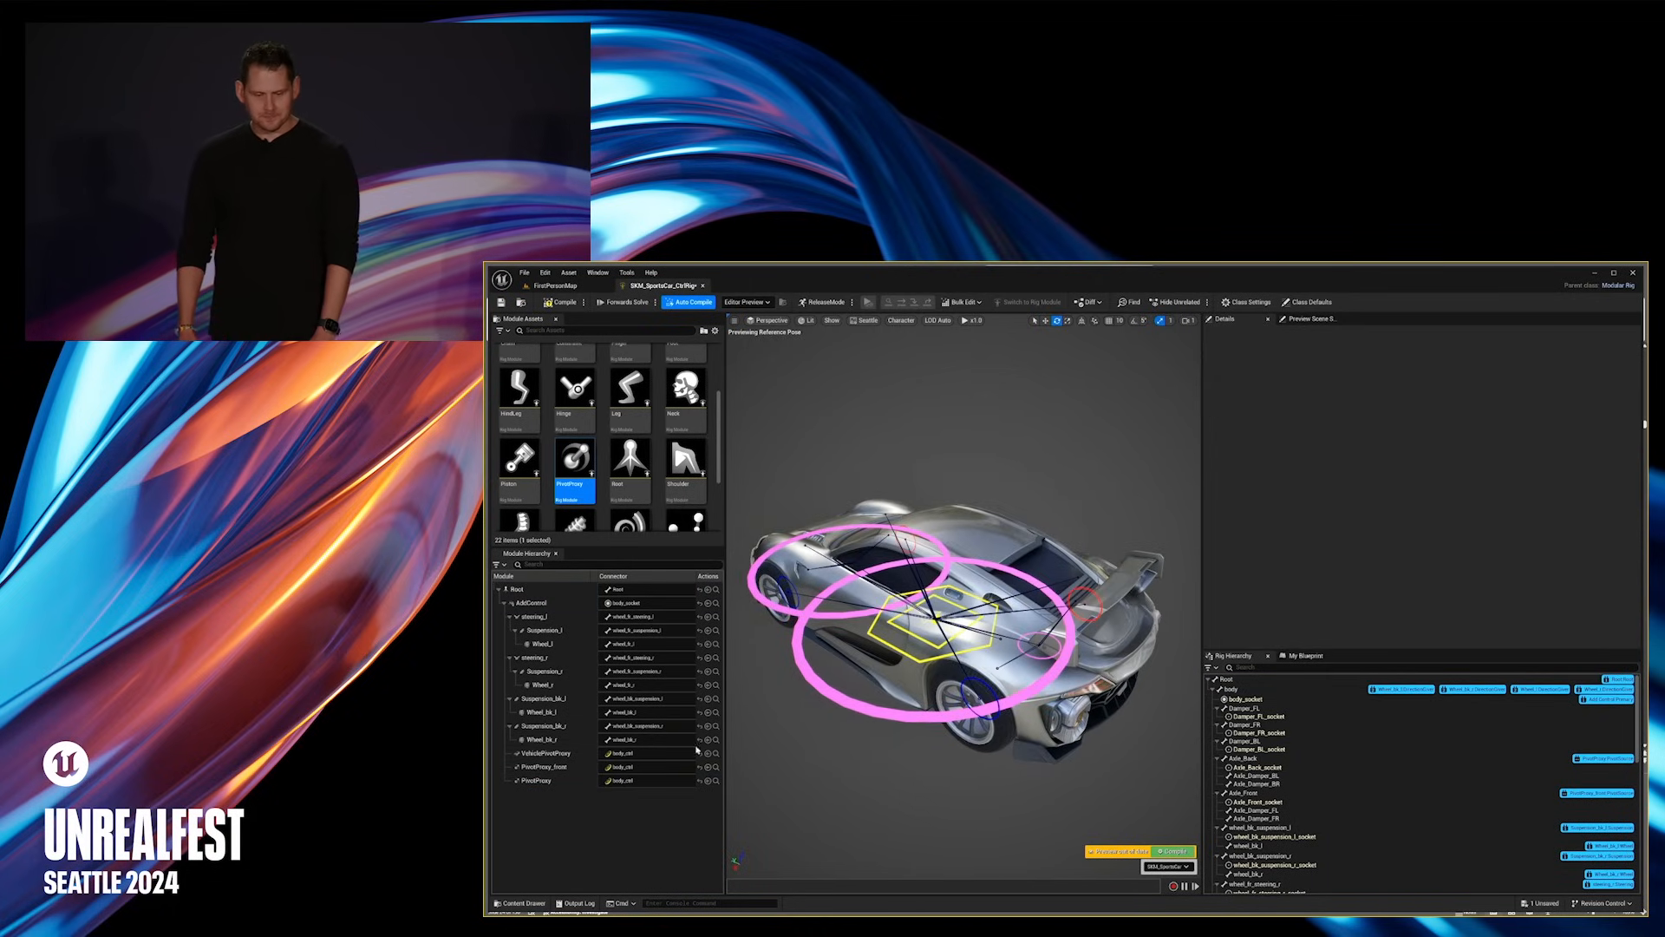
click(560, 782)
click(1462, 551)
text(6)
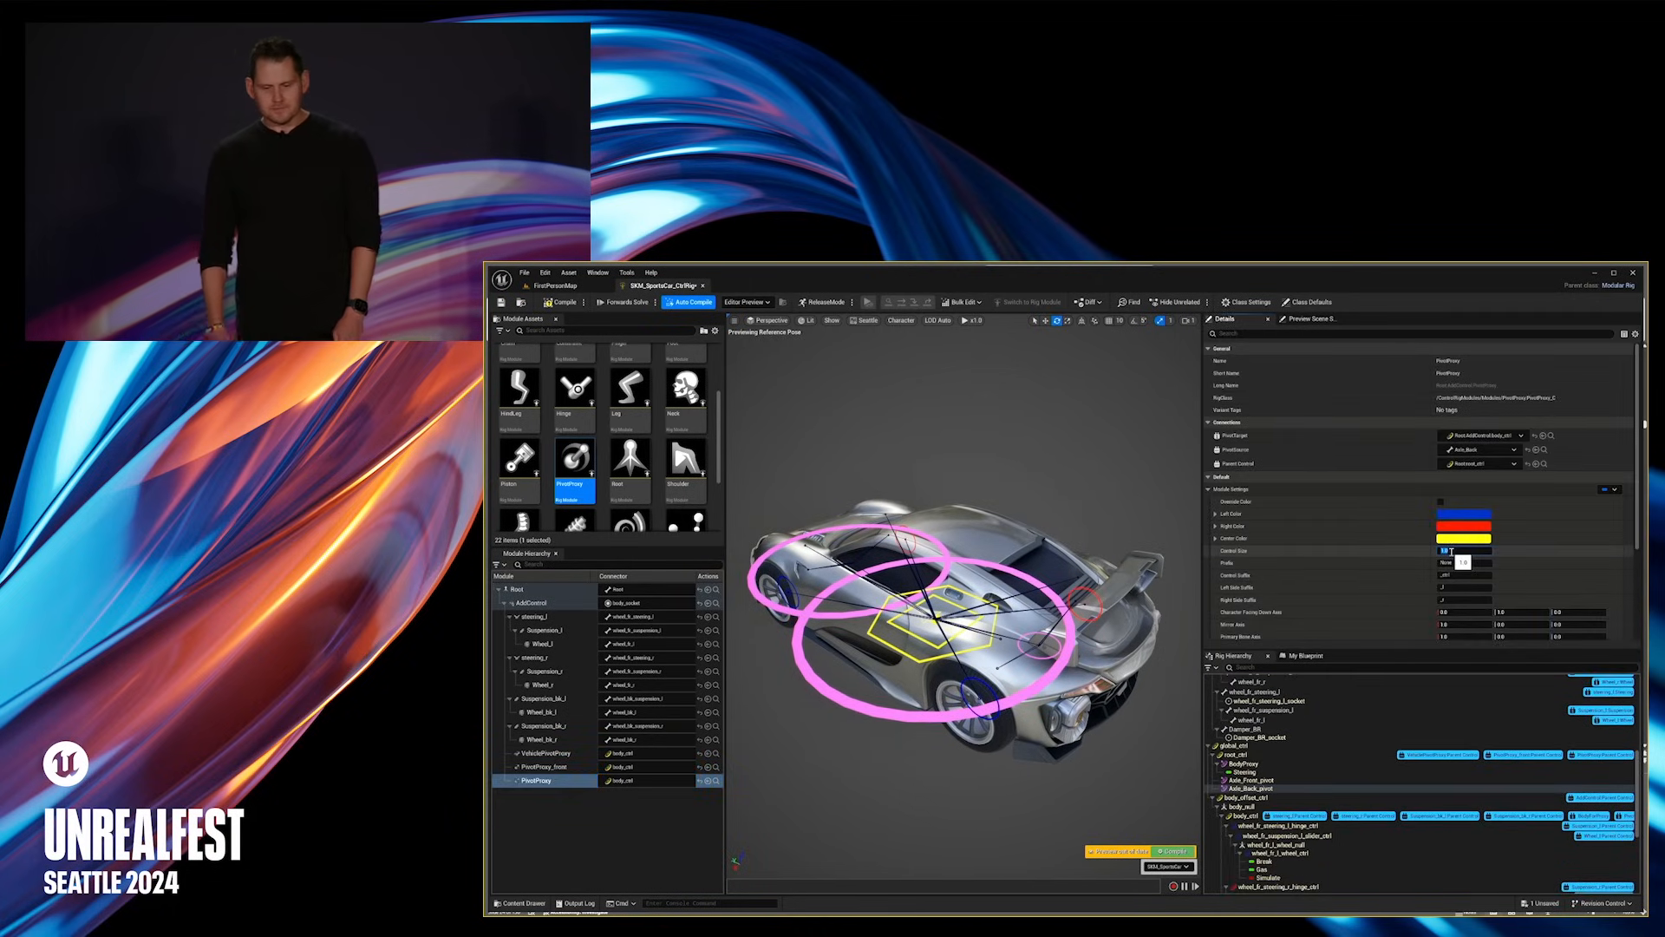
key(Return)
alt+drag(919, 633, 1101, 694)
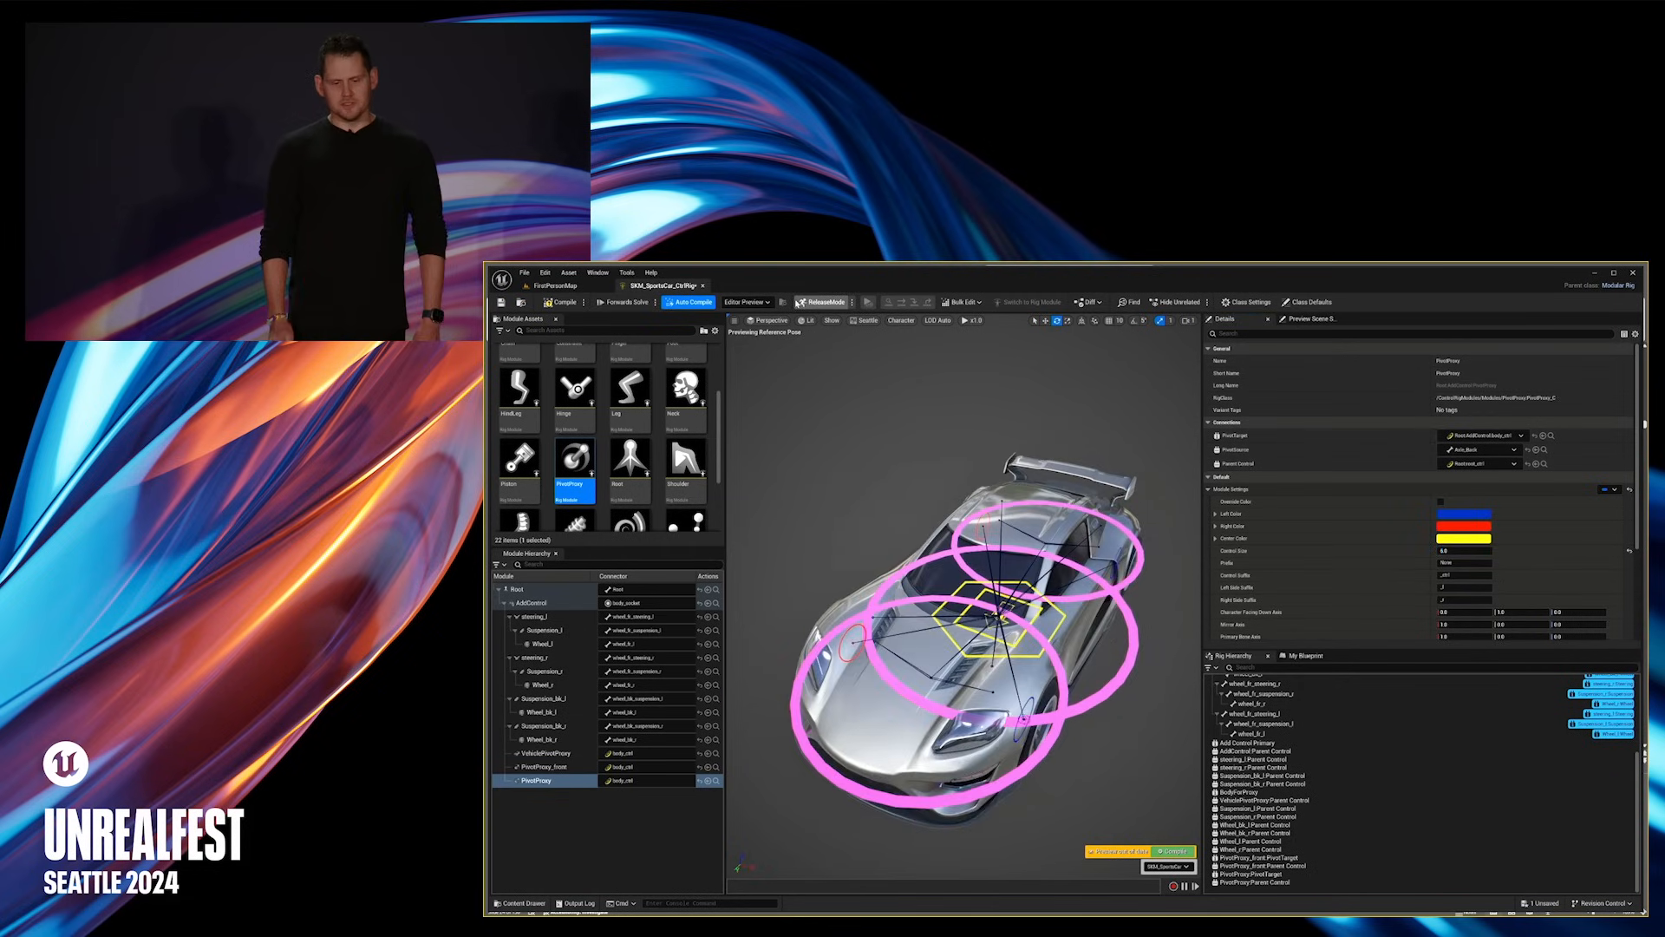
- Stop the viewport from drawing the controls on top of the car body and compile the rig
click(734, 320)
click(740, 516)
alt+drag(902, 590, 855, 525)
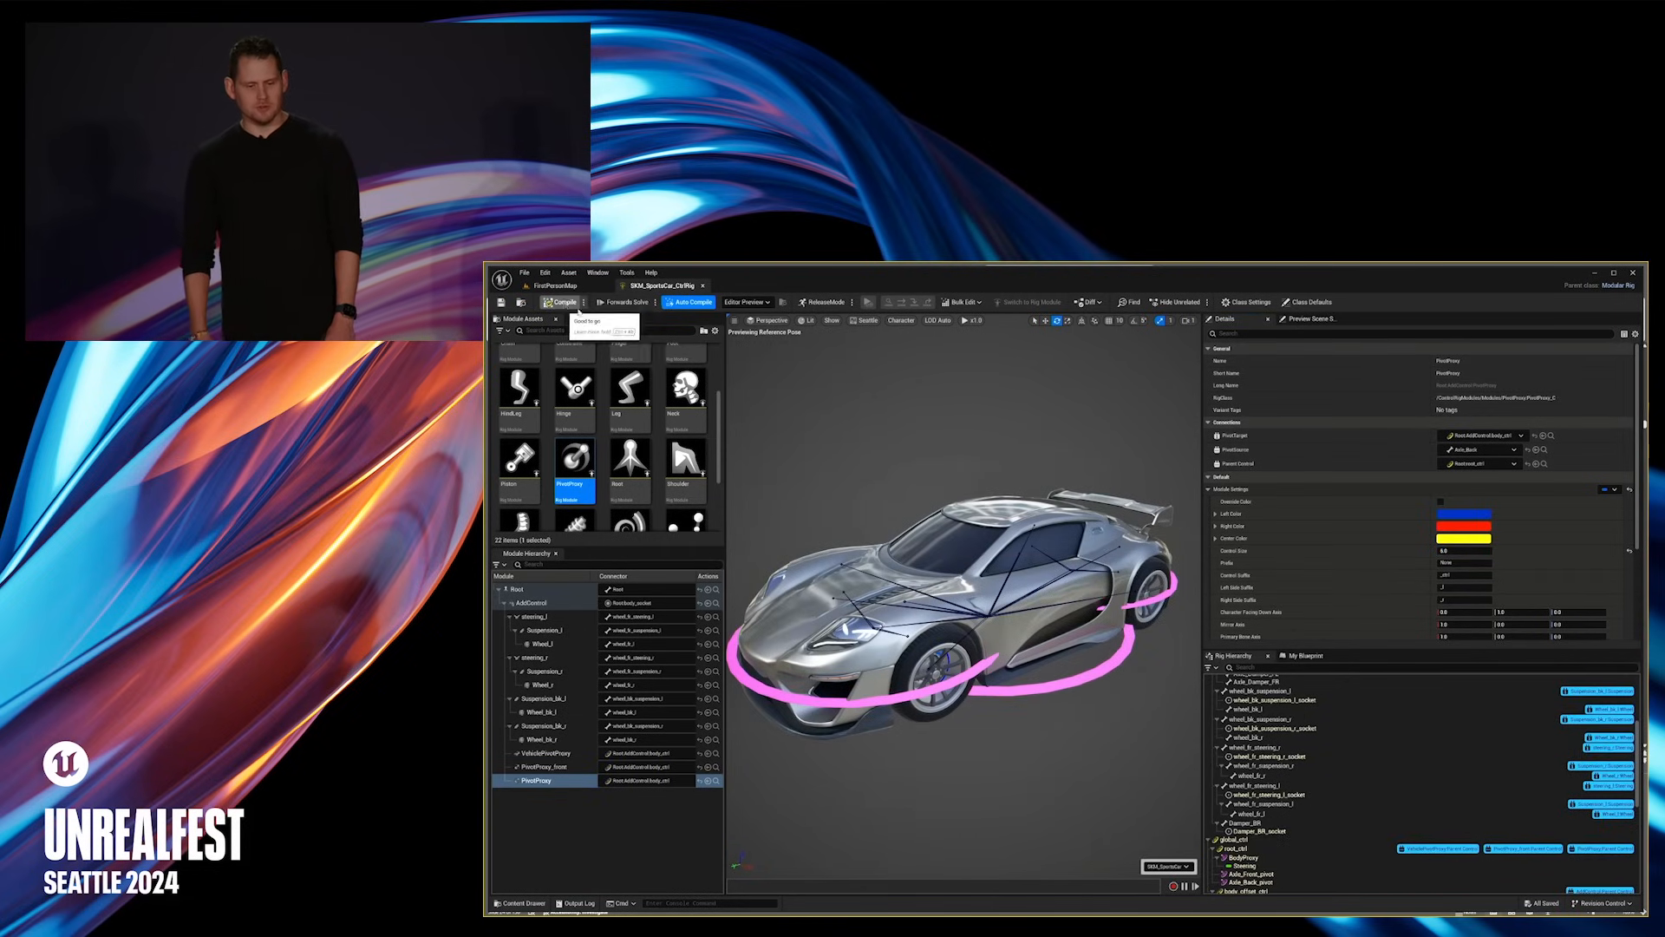
- Move the BodyProxy control upward to test how the car body lifts over its suspension
click(1085, 683)
key(w)
drag(988, 587, 989, 492)
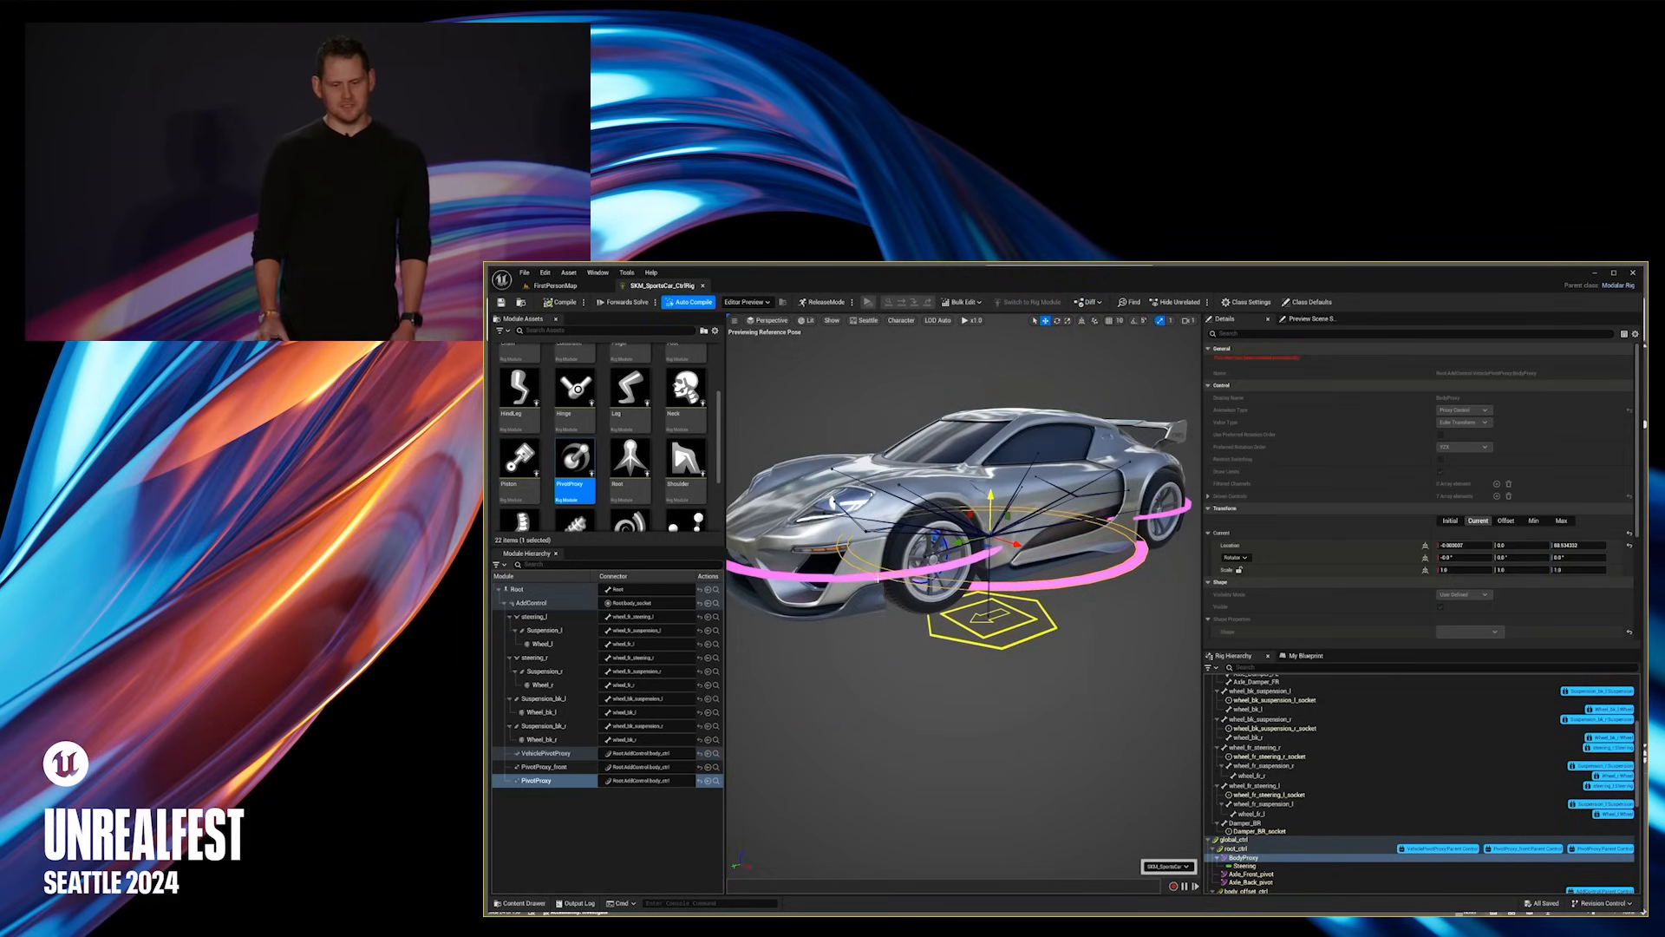
- Rotate the front and rear axle pivot controls to test how the car body tilts about each axle
click(876, 577)
key(e)
drag(868, 539, 867, 590)
click(1151, 608)
mouse_move(1053, 555)
mouse_down()
mouse_move(1074, 578)
mouse_move(1062, 569)
mouse_up()
- Pose the car further by rotating and moving its proxy controls
click(1006, 692)
key(w)
key(e)
drag(671, 457, 447, 476)
key(w)
click(387, 454)
mouse_move(540, 440)
mouse_down()
mouse_move(477, 433)
mouse_move(802, 482)
mouse_move(558, 459)
mouse_move(520, 434)
mouse_move(607, 451)
mouse_move(529, 425)
mouse_move(550, 420)
mouse_up()
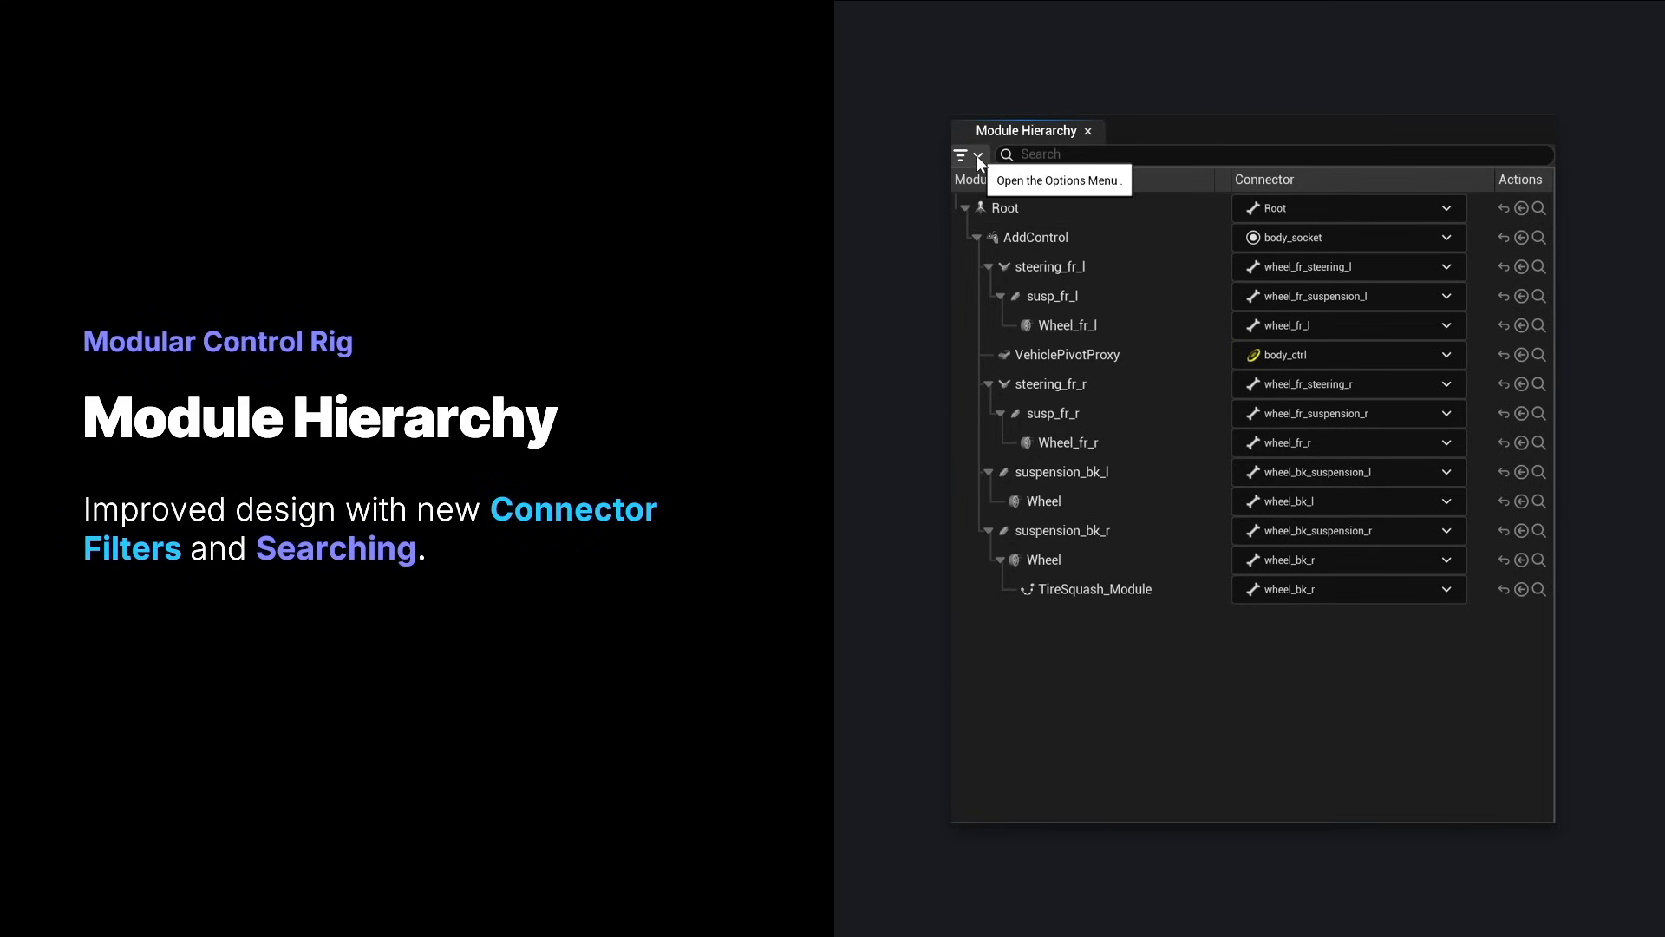
- Show the Secondary Connectors and Optional Connectors in the Module Hierarchy
click(976, 154)
click(1053, 208)
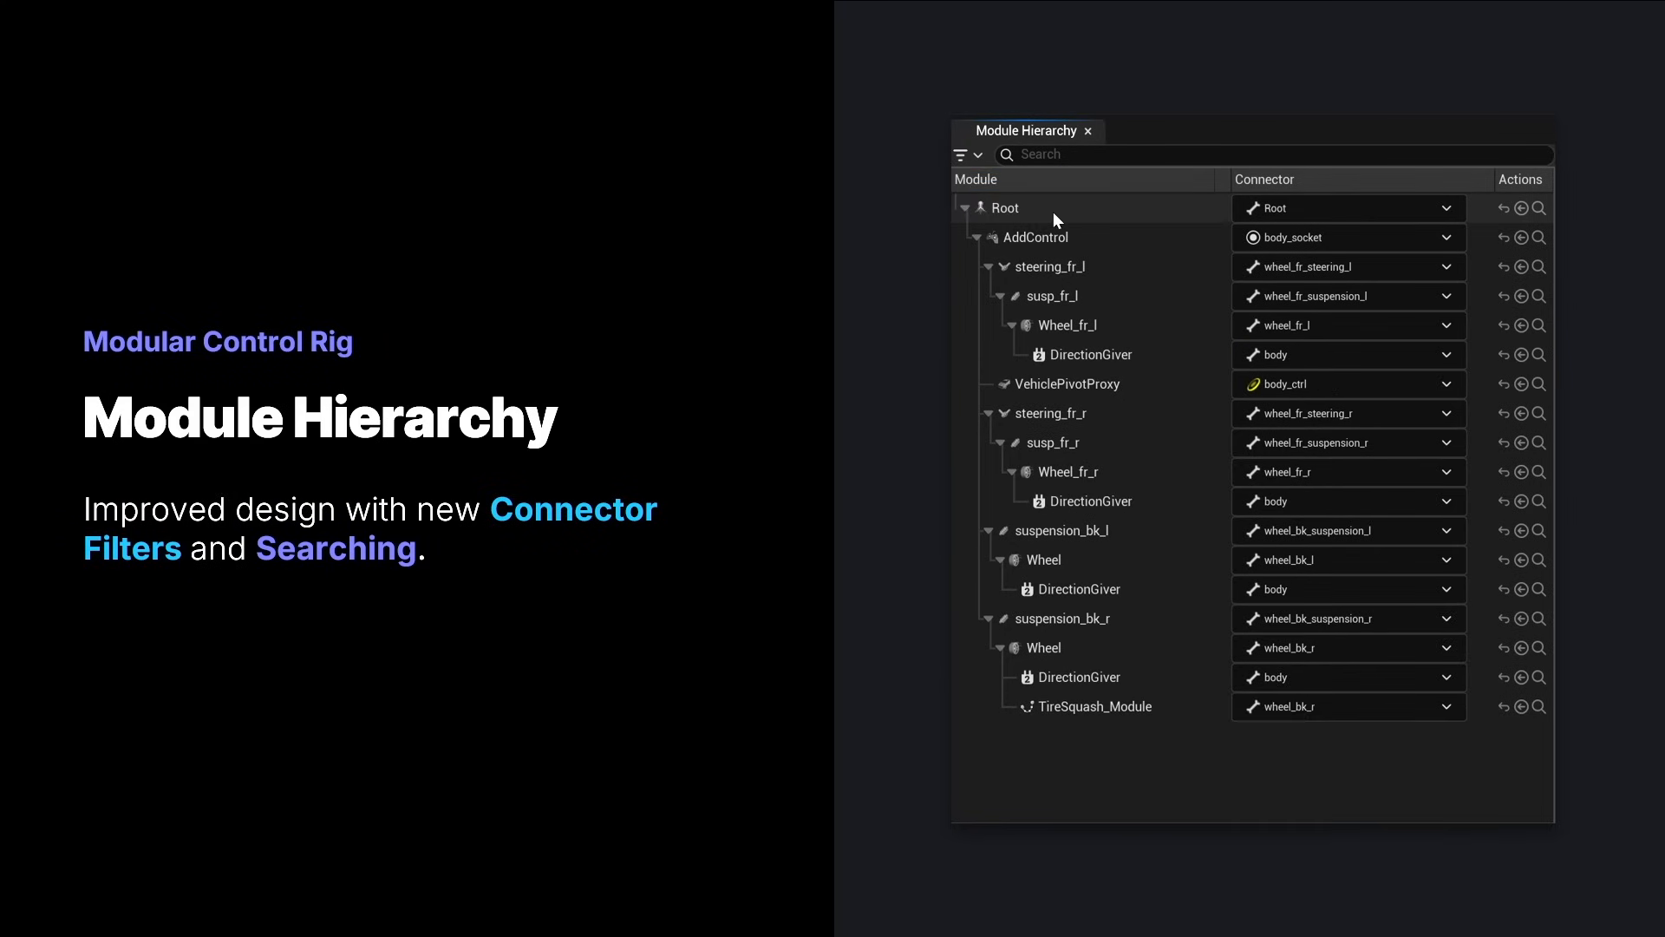
click(977, 154)
click(1039, 228)
- Hide the Secondary and Optional Connectors in the Module Hierarchy and try the Unresolved Connectors filter
click(975, 158)
click(1016, 205)
click(976, 154)
click(1023, 224)
click(973, 154)
click(1037, 251)
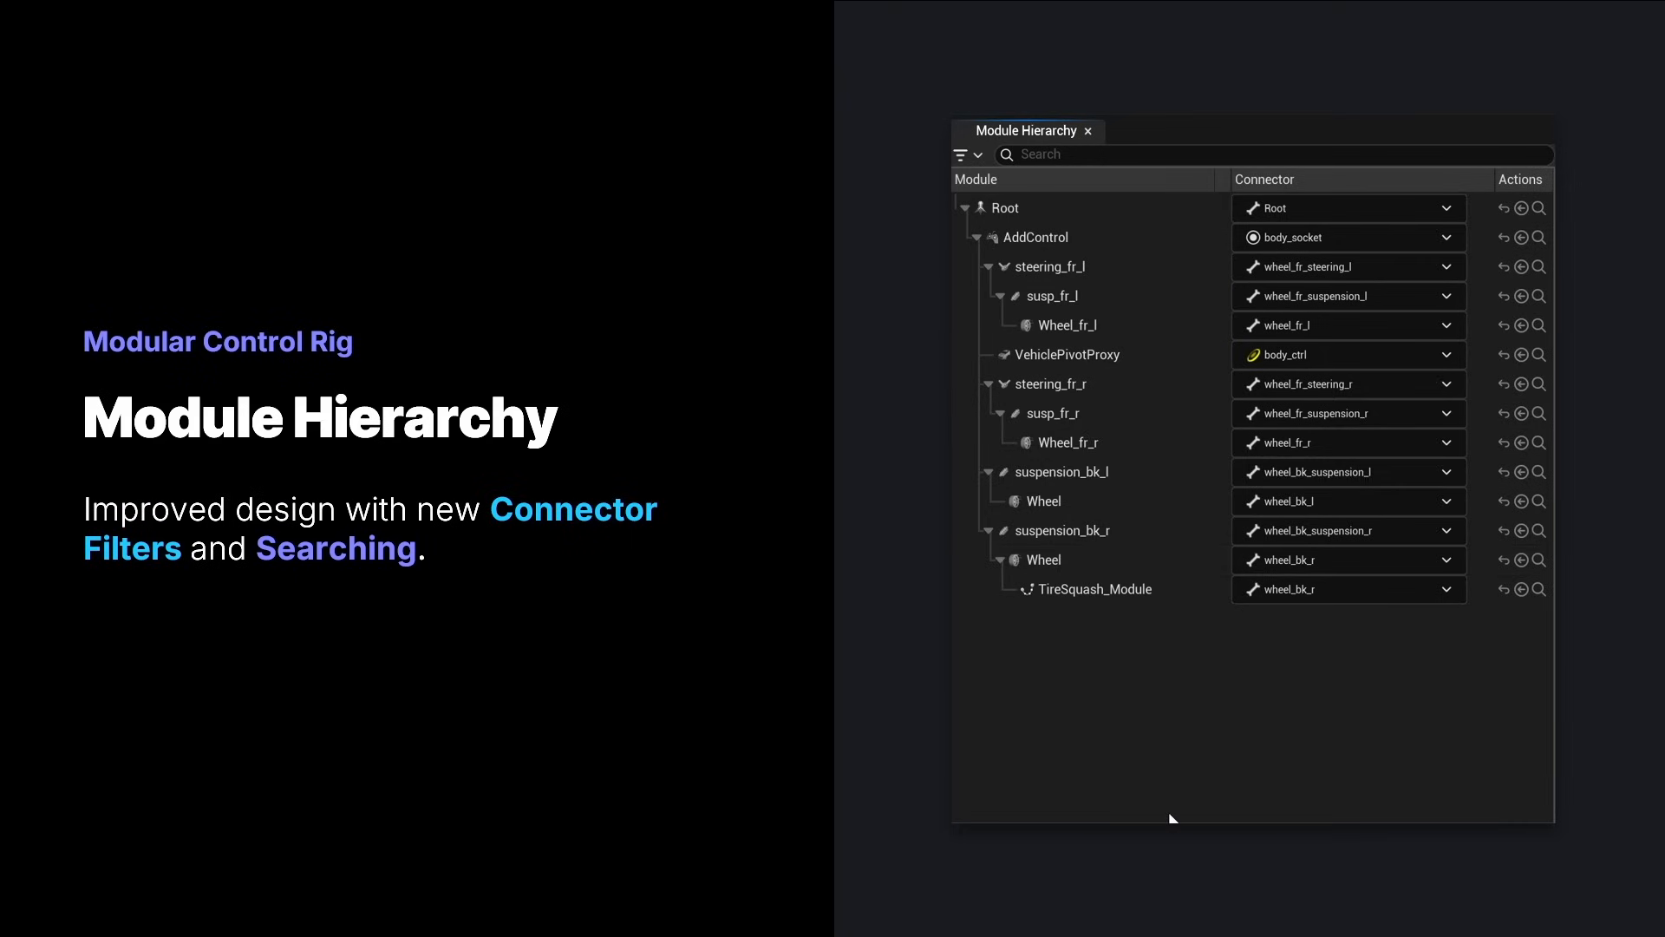
- Turn the Secondary Connectors and Optional Connectors filters on again in the Module Hierarchy
click(977, 156)
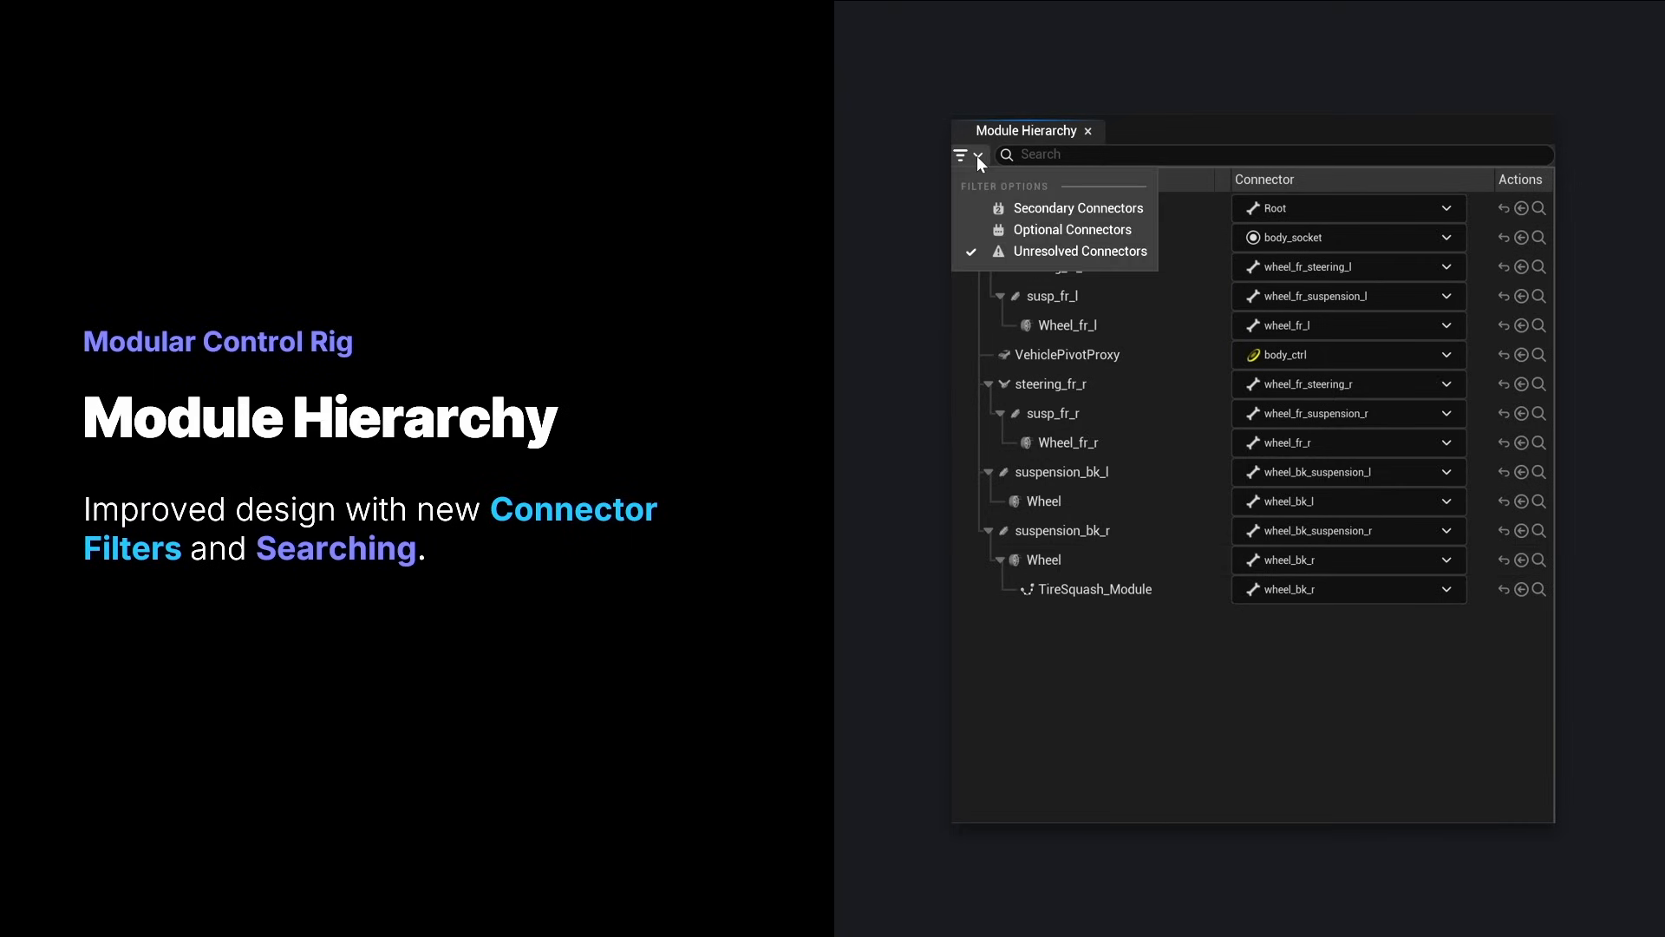
click(1057, 209)
click(973, 158)
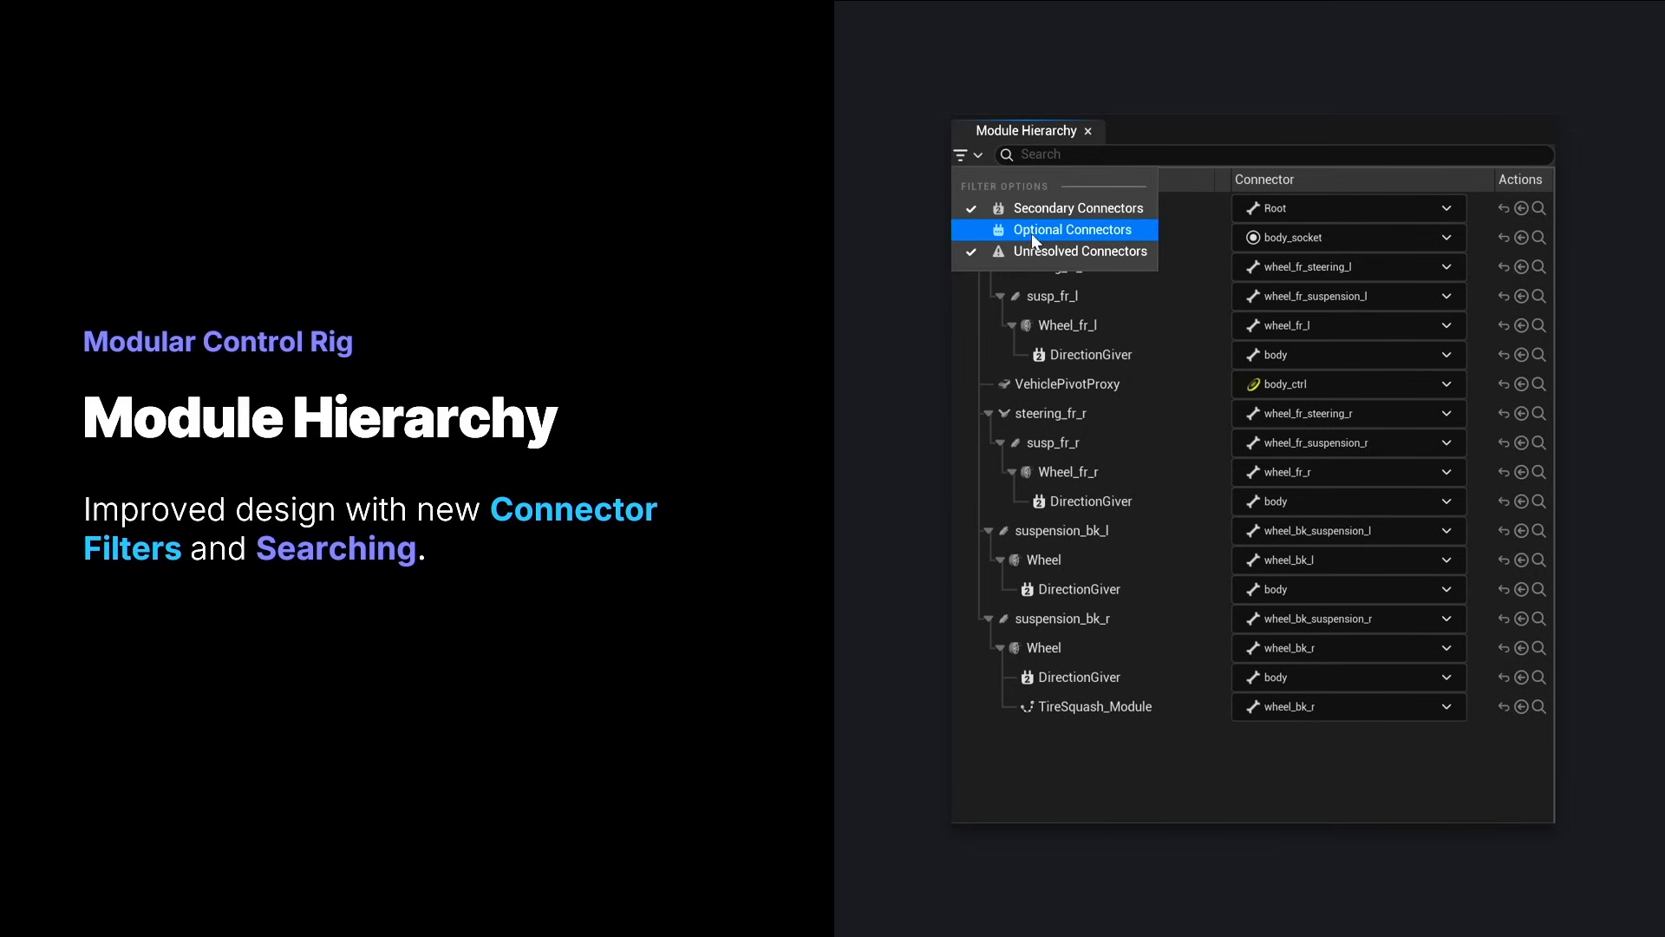
click(1032, 229)
- Turn the Secondary Connectors filter off, followed by the Optional Connectors filter, in the Module Hierarchy
click(971, 154)
click(1017, 209)
click(971, 156)
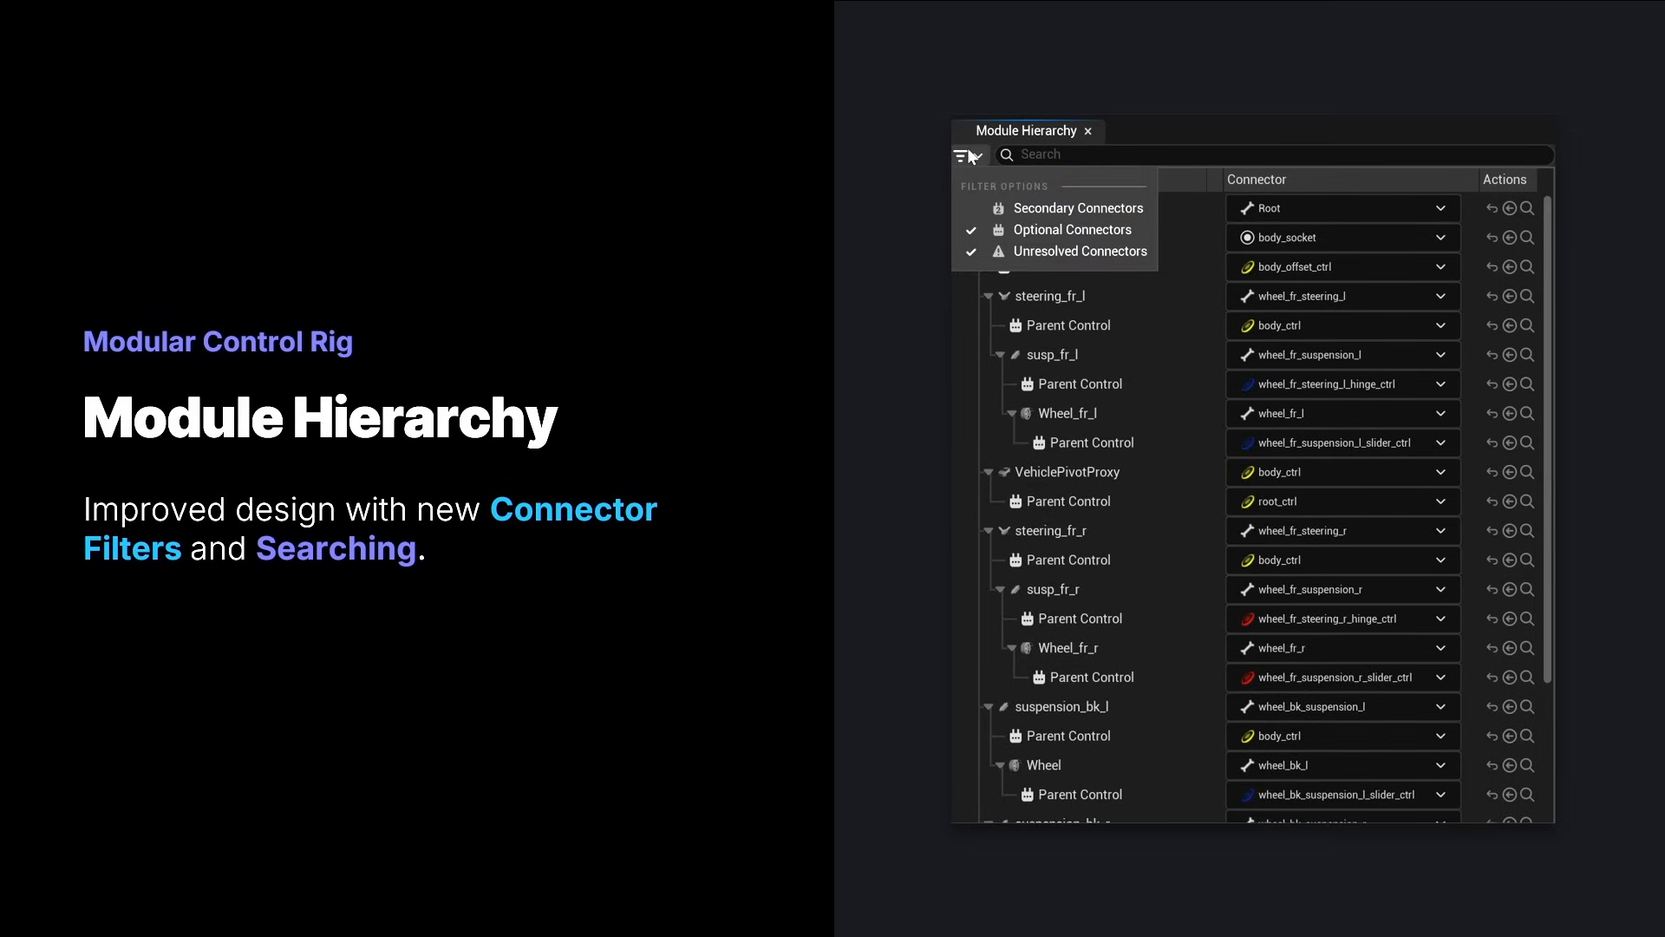
click(1025, 230)
click(1039, 253)
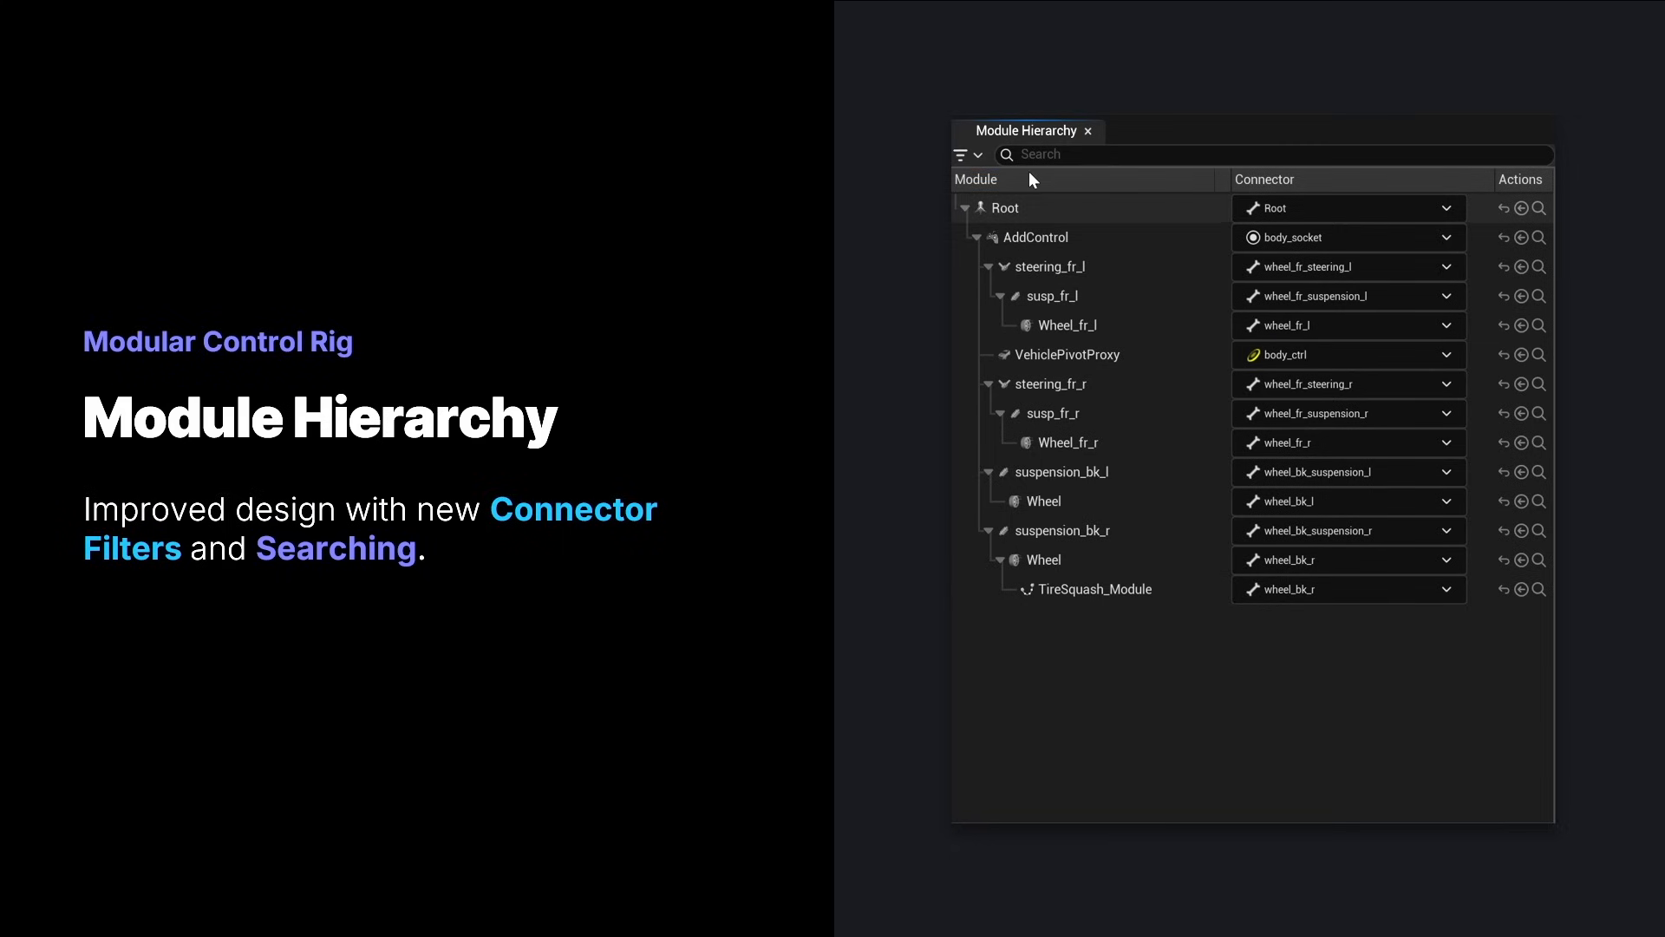
- Display both secondary and optional connectors in the Module Hierarchy once more
click(980, 161)
click(1039, 208)
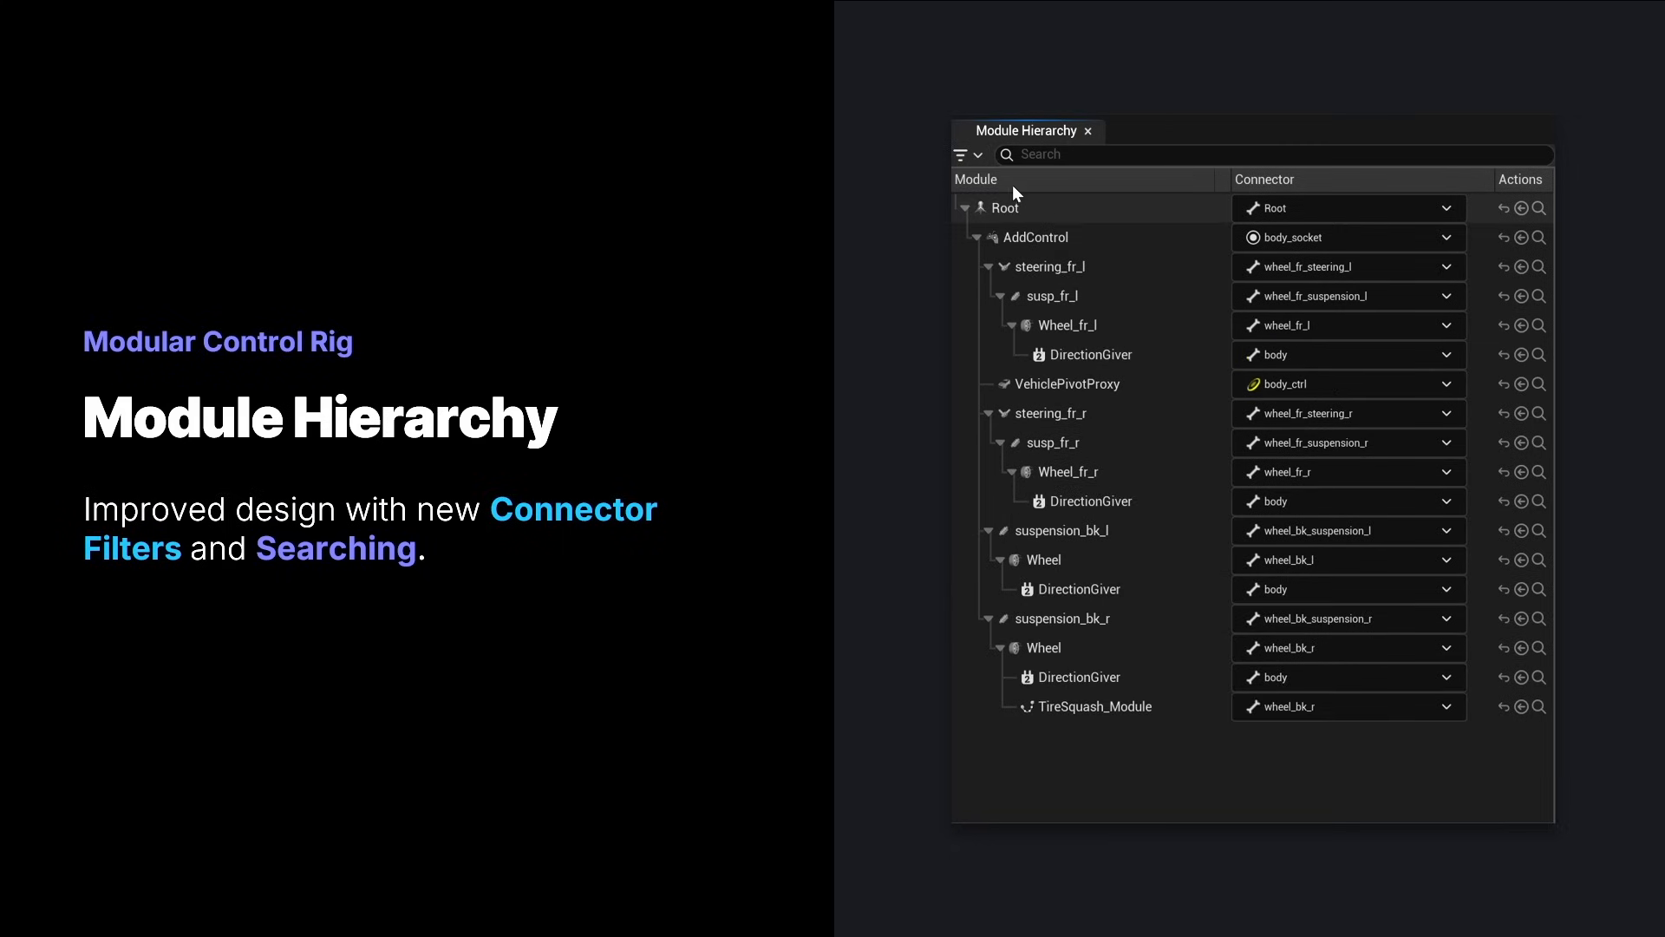
click(972, 154)
click(1028, 229)
- Filter the Module Hierarchy back to showing only unresolved connectors by disabling Secondary and Optional Connectors
click(974, 159)
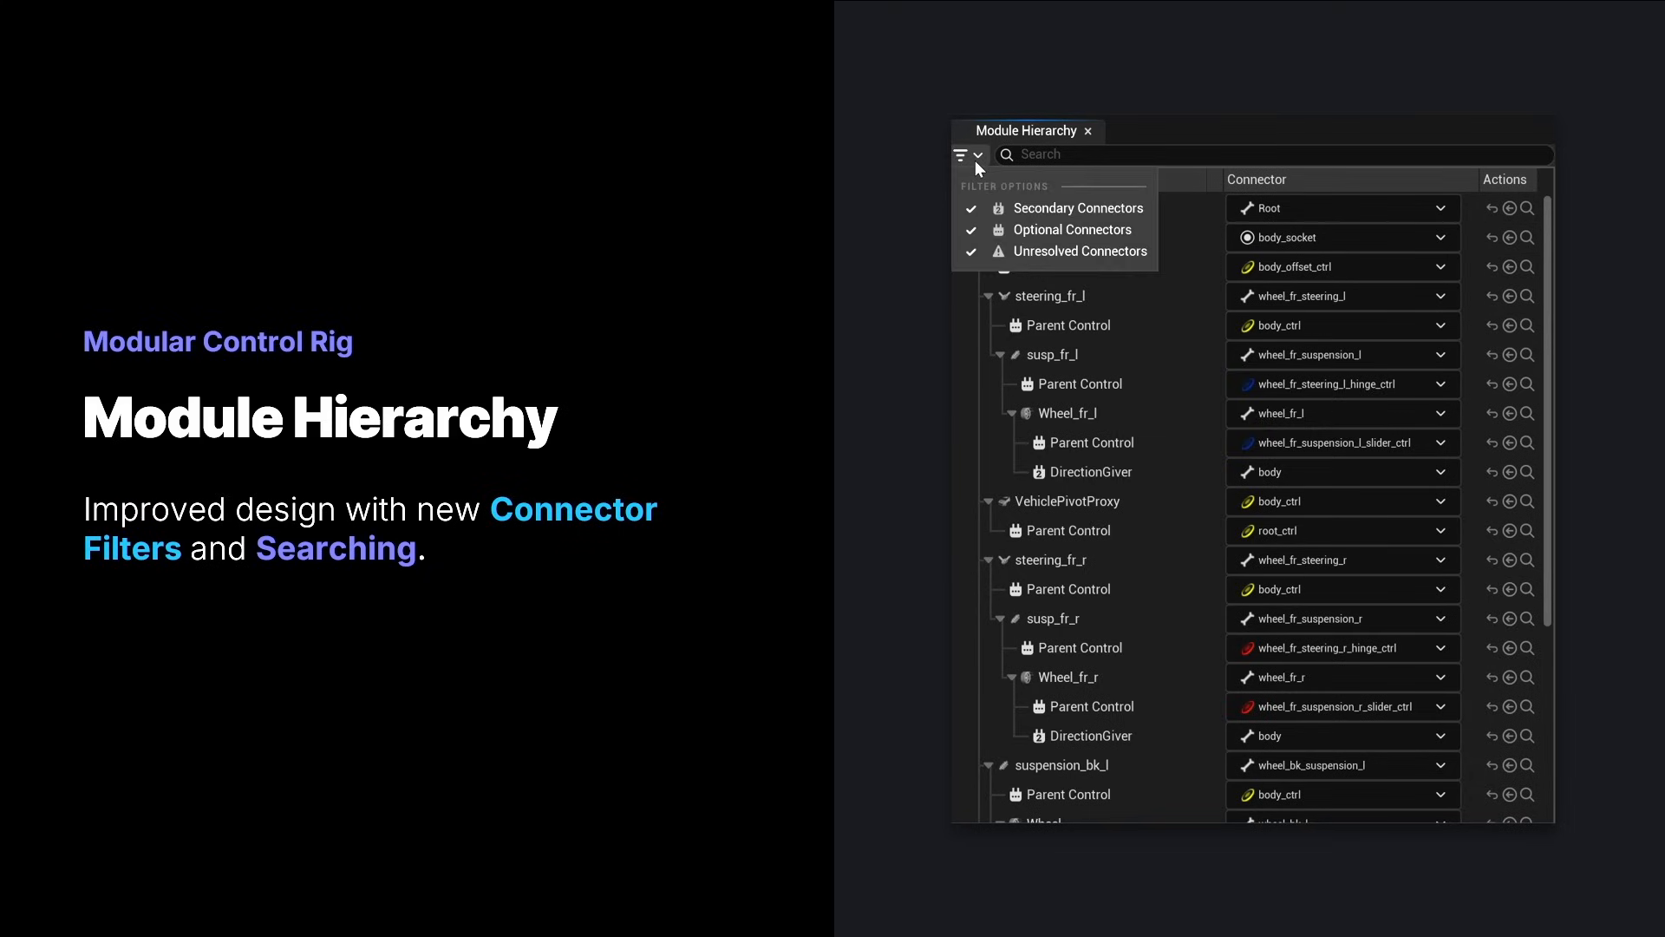
click(980, 163)
click(980, 163)
click(1072, 229)
click(981, 165)
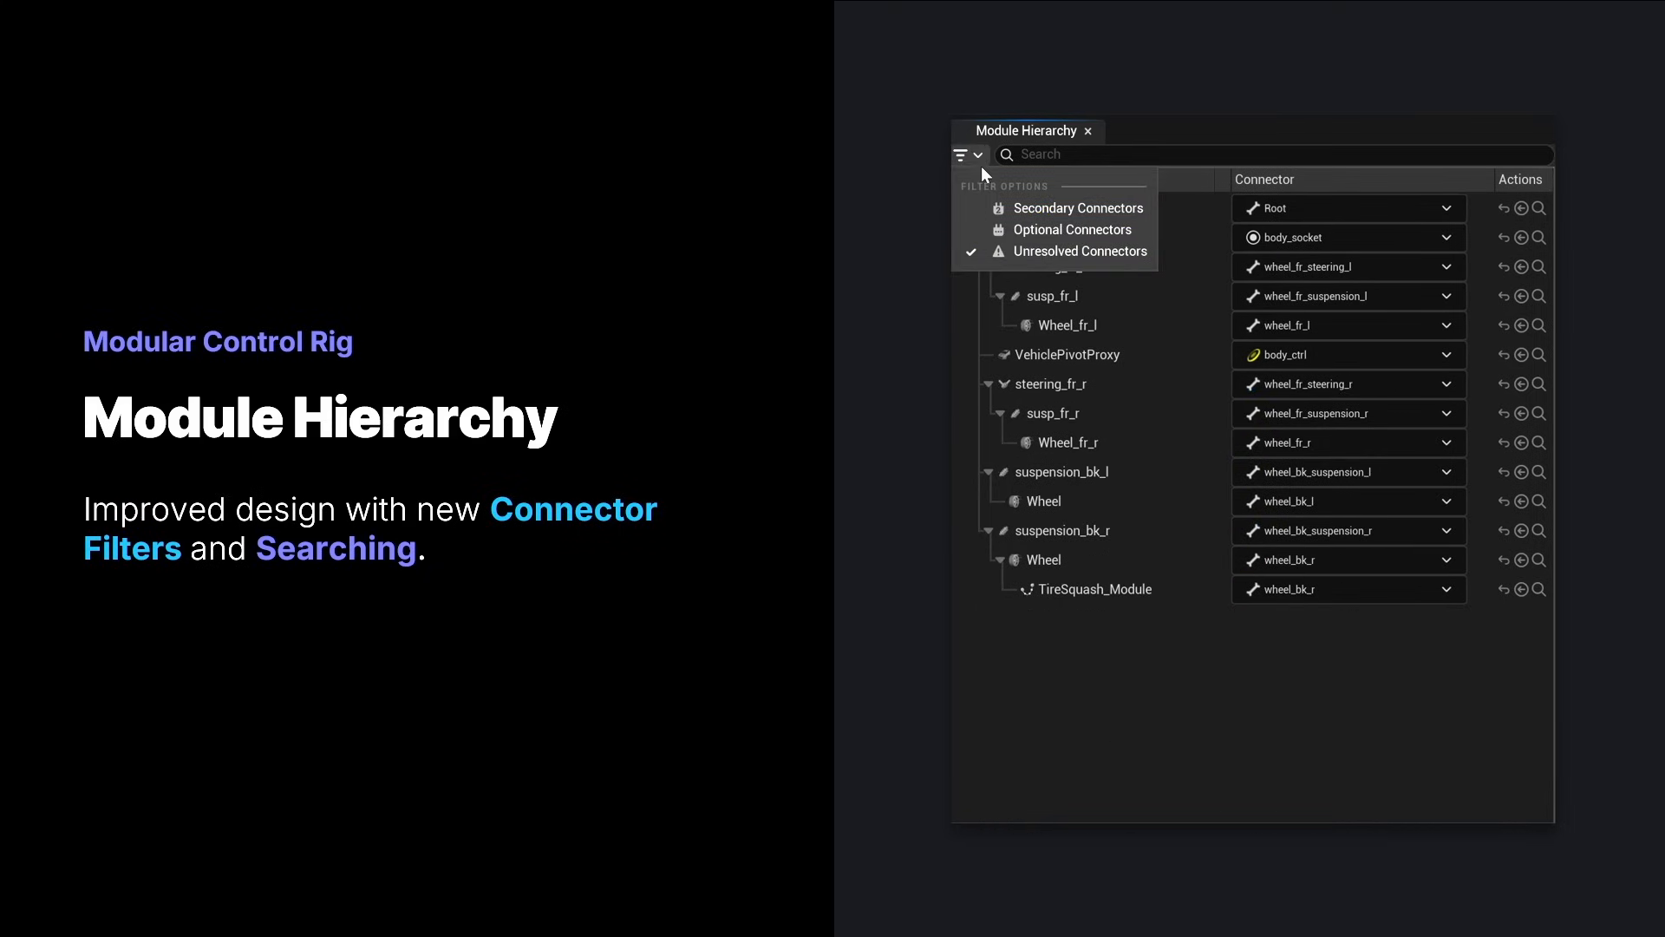